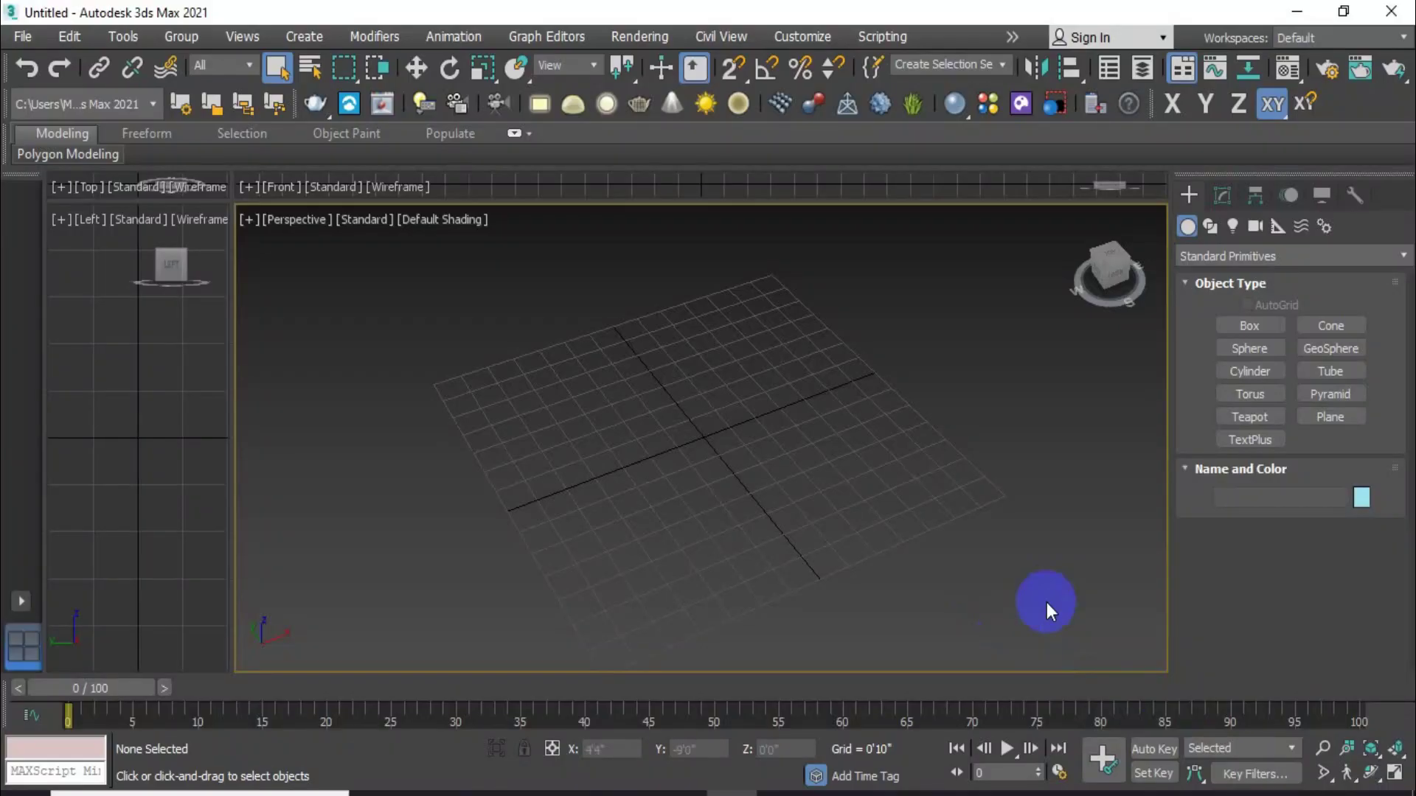
Draw a thin, flat floor box on the grid
scroll(859, 568, "down", 3)
middle_click_drag(856, 575, 809, 522)
mouse_move(745, 472)
middle_mouse_down("alt")
mouse_move(734, 436)
mouse_move(759, 500)
mouse_move(779, 497)
mouse_move(718, 414)
middle_mouse_up("alt")
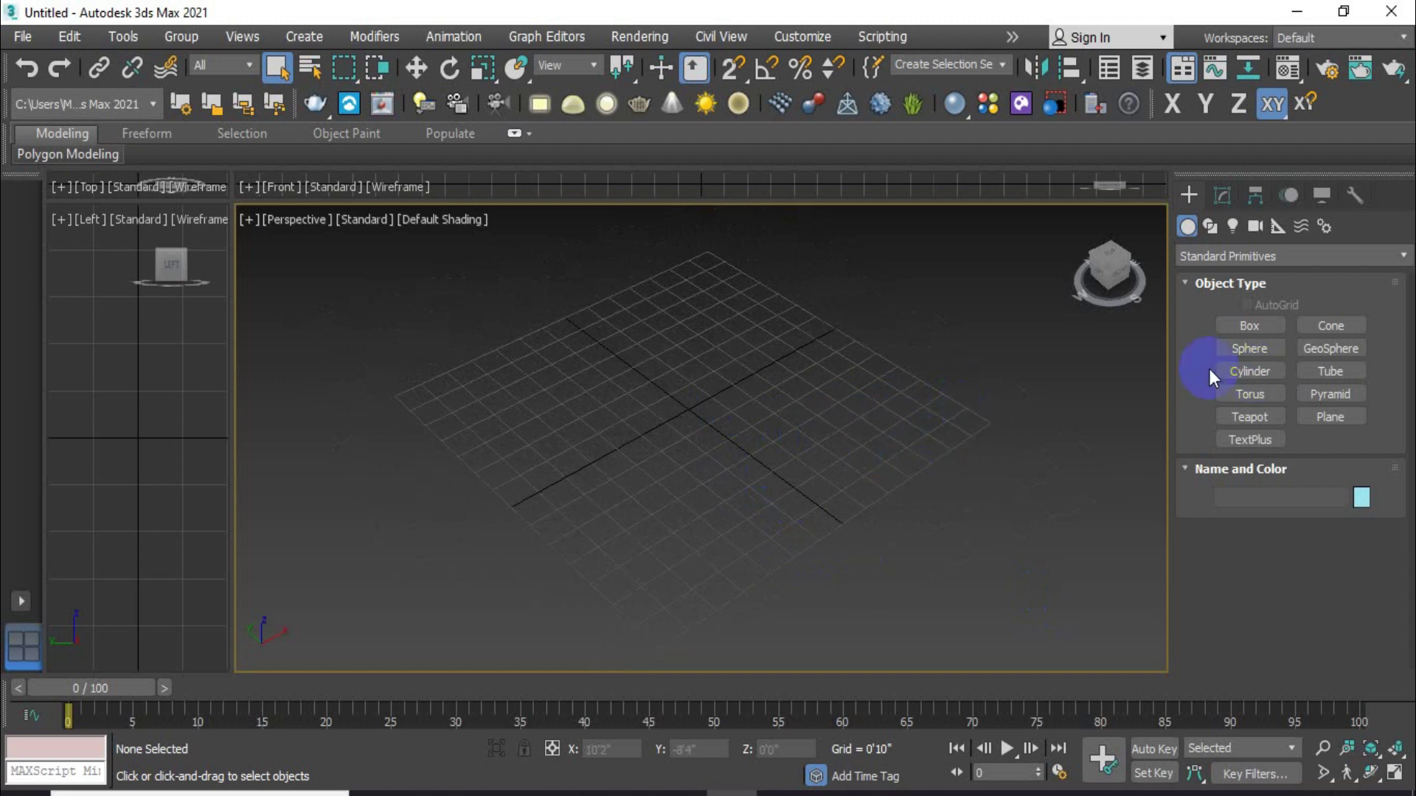
left_click(1246, 326)
mouse_move(907, 420)
middle_mouse_down("alt")
mouse_move(809, 420)
mouse_move(776, 363)
middle_mouse_up("alt")
left_click_drag(727, 319, 625, 621)
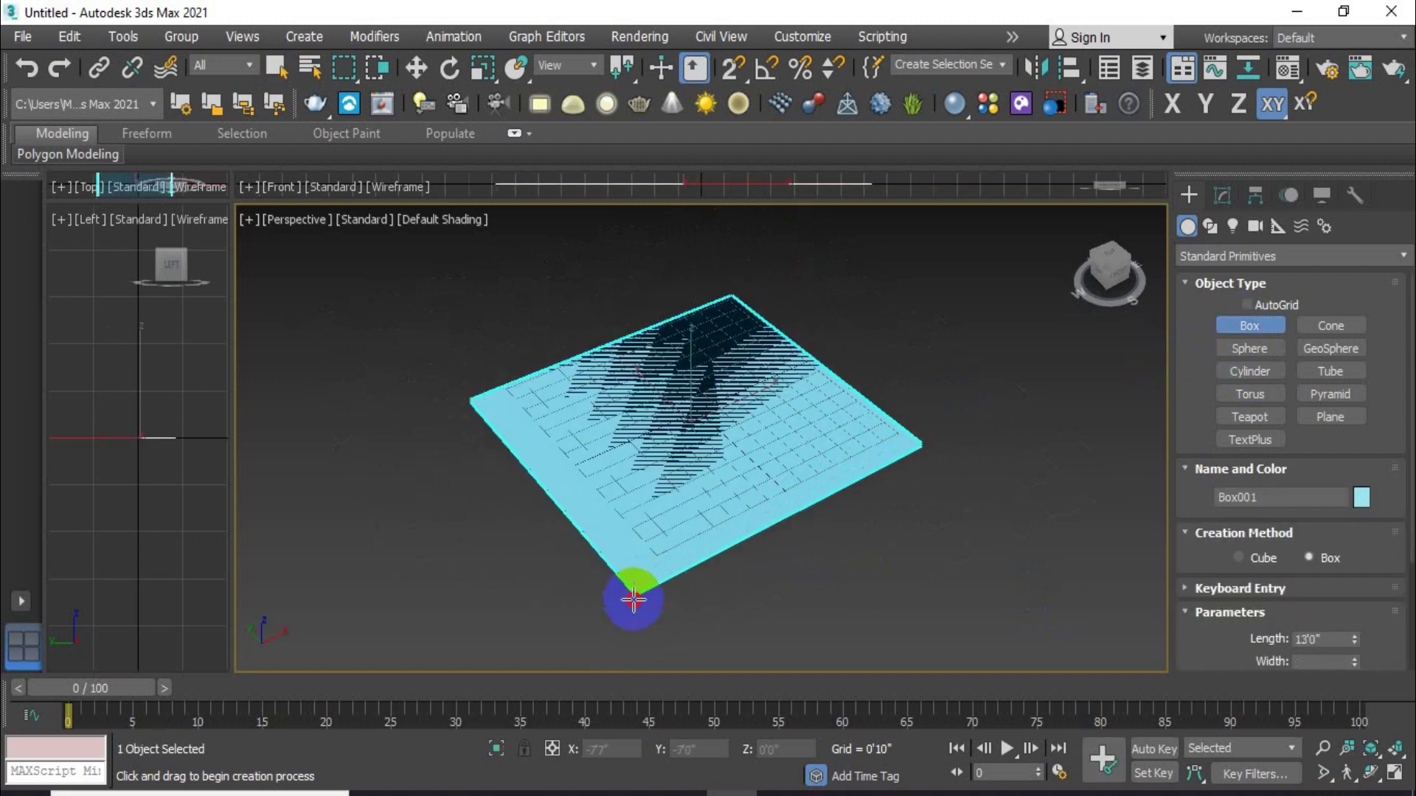
left_click(625, 621)
mouse_move(625, 621)
middle_mouse_down("alt")
mouse_move(736, 458)
mouse_move(790, 316)
middle_mouse_up("alt")
Add two thin wall boxes rising along the floor's right and back edges
left_click_drag(789, 292, 910, 521)
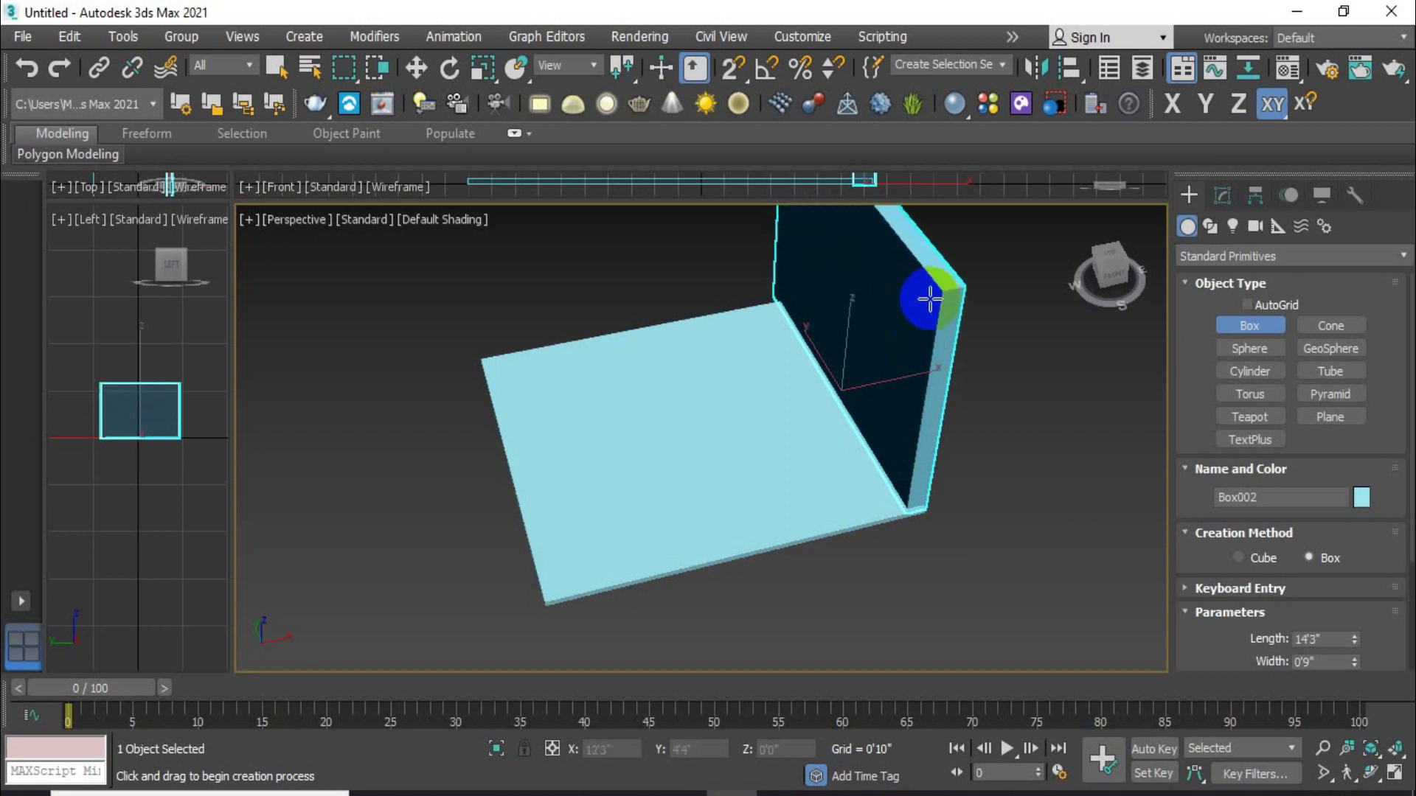
left_click(922, 300)
middle_click_drag(822, 323, 840, 349)
left_click_drag(818, 308, 488, 387)
left_click(490, 221)
middle_click_drag(563, 429, 786, 451, "alt")
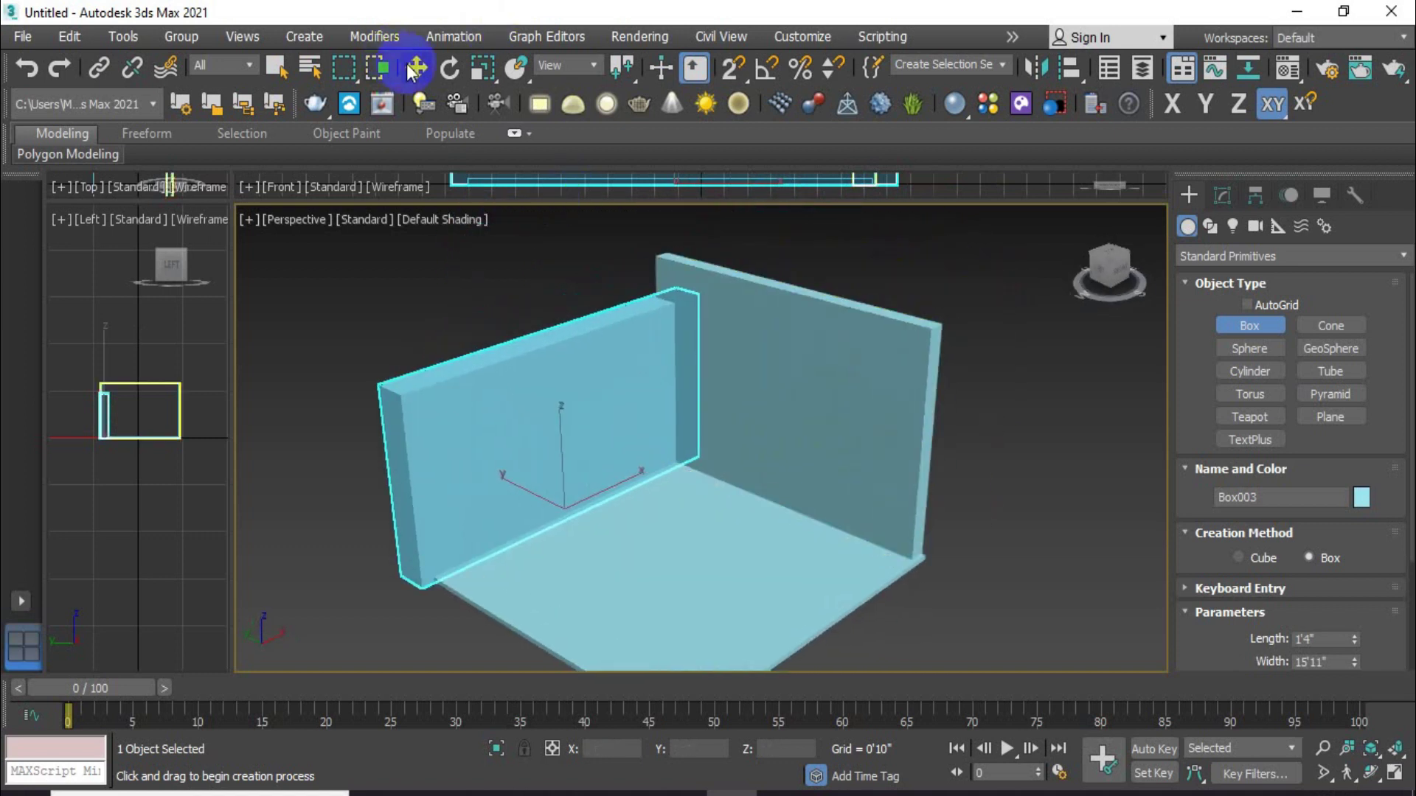
Set the left and back walls' Height to 10' each, then deselect everything
left_click(416, 68)
left_click(554, 368)
left_click(1222, 195)
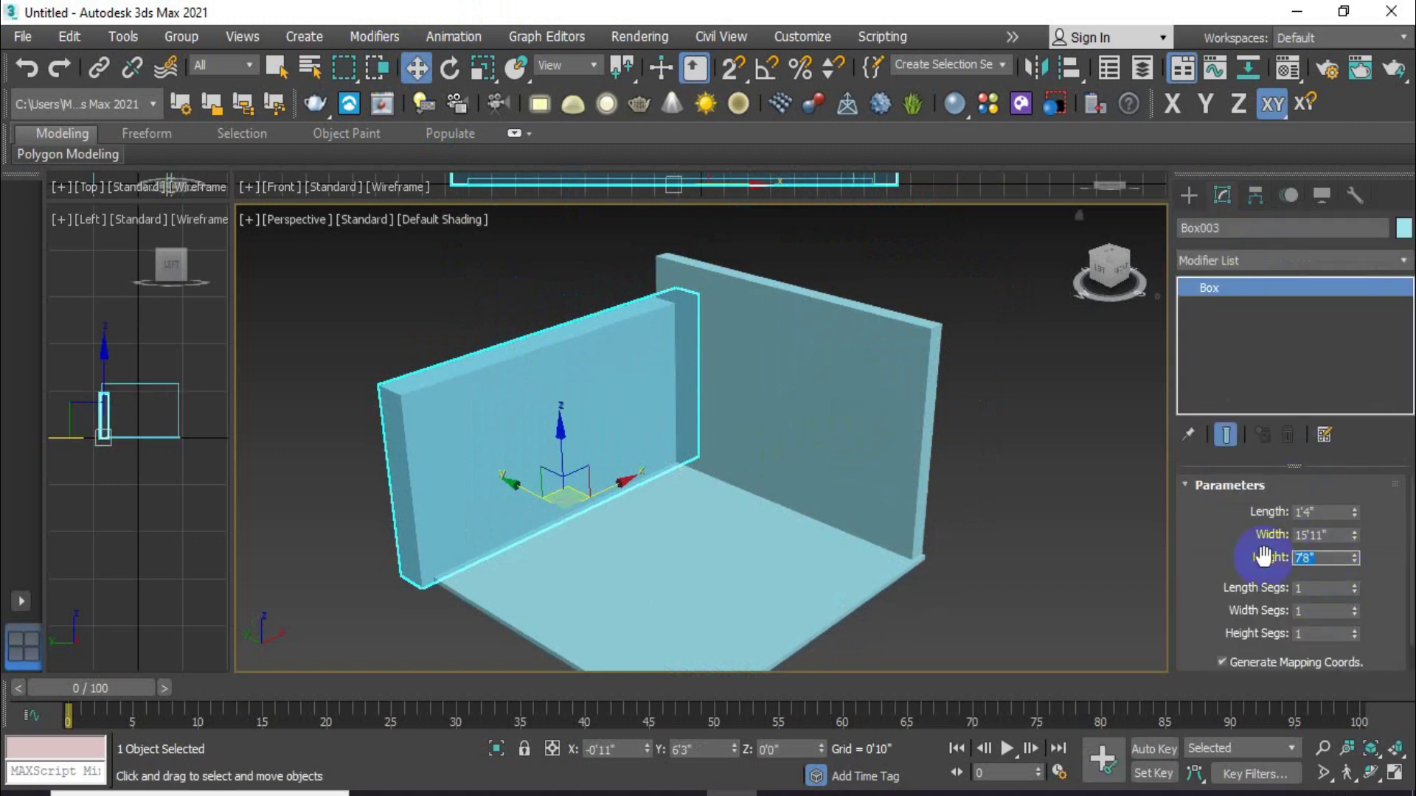
key("Return")
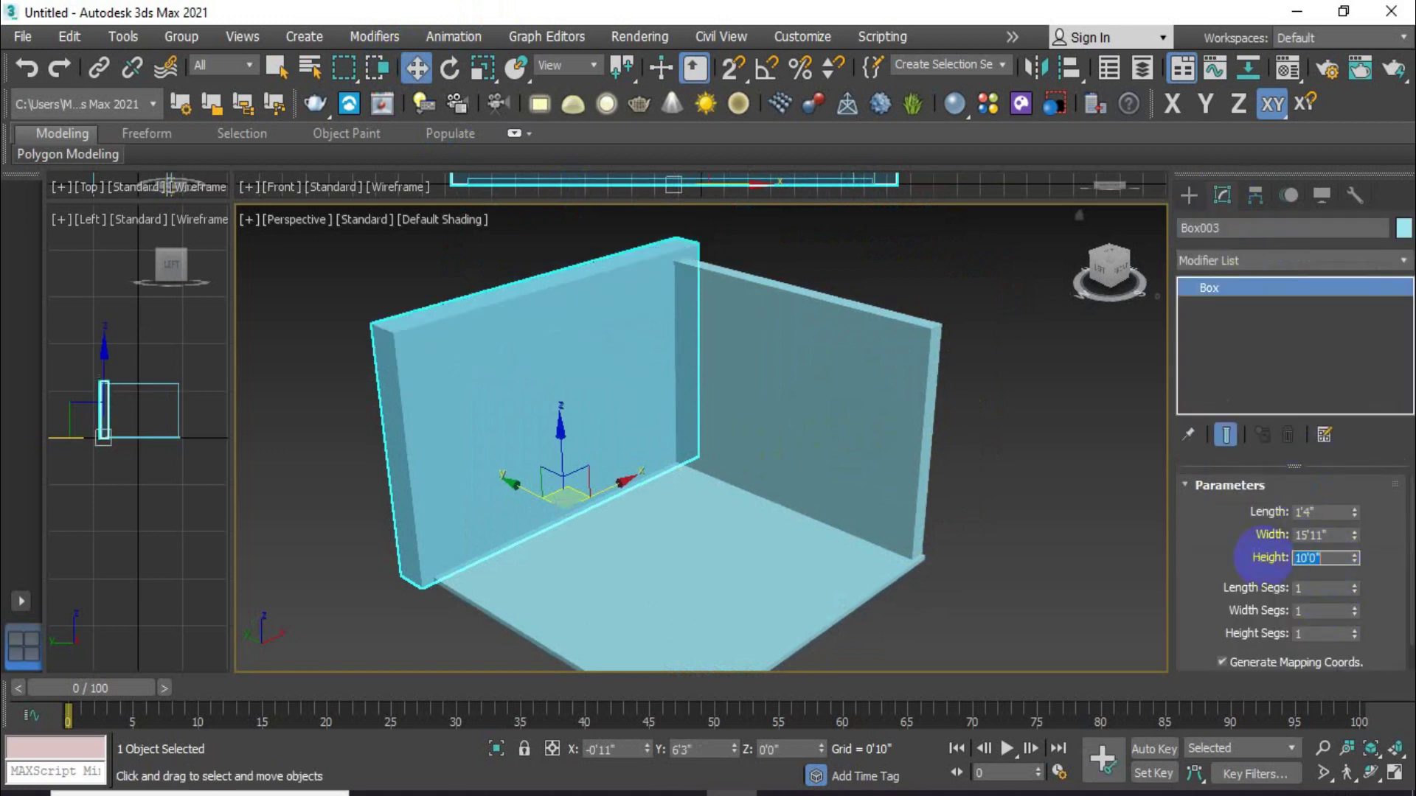
left_click(852, 406)
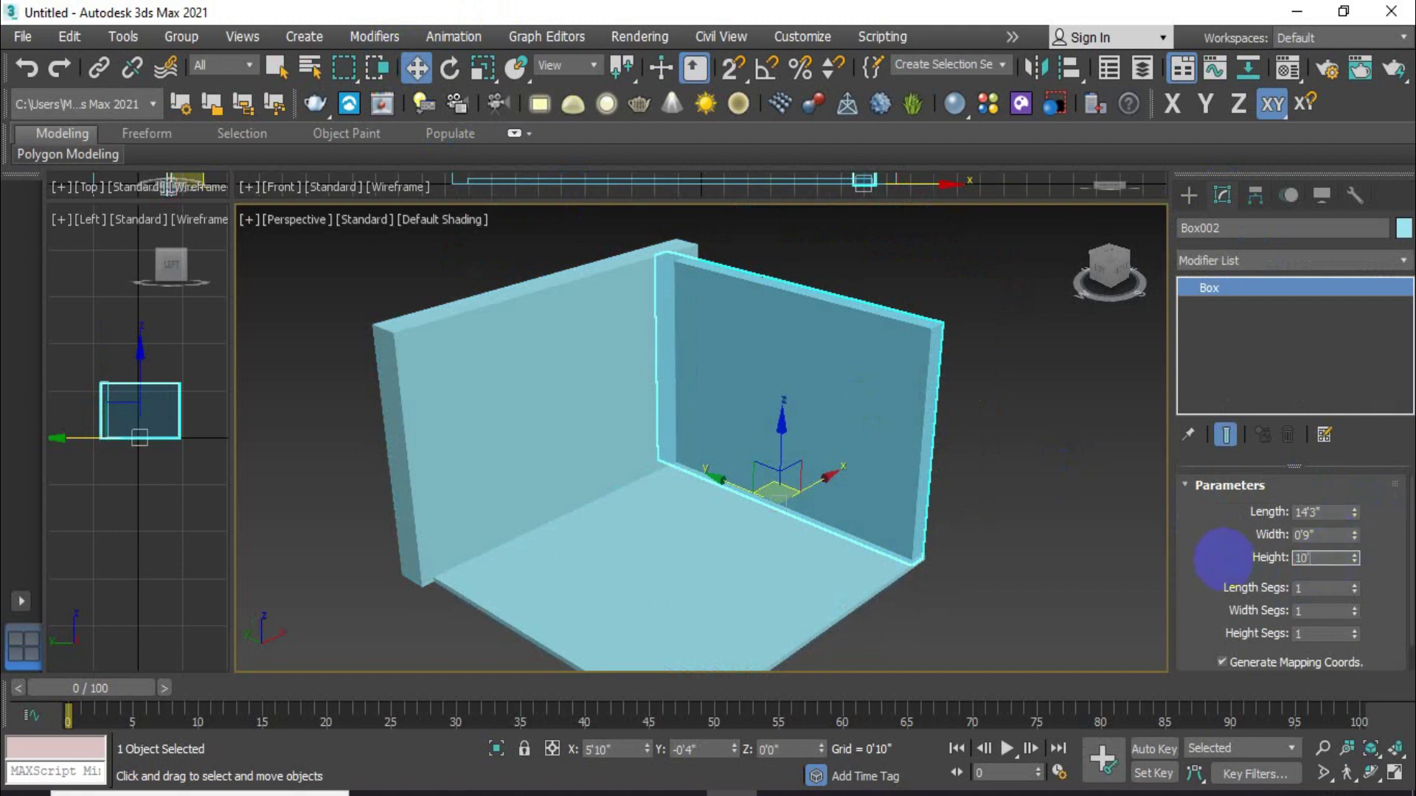
key("Return")
left_click(1072, 418)
mouse_move(774, 418)
middle_mouse_down()
mouse_move(822, 438)
mouse_move(879, 399)
mouse_move(845, 420)
mouse_move(805, 414)
mouse_move(840, 413)
middle_mouse_up()
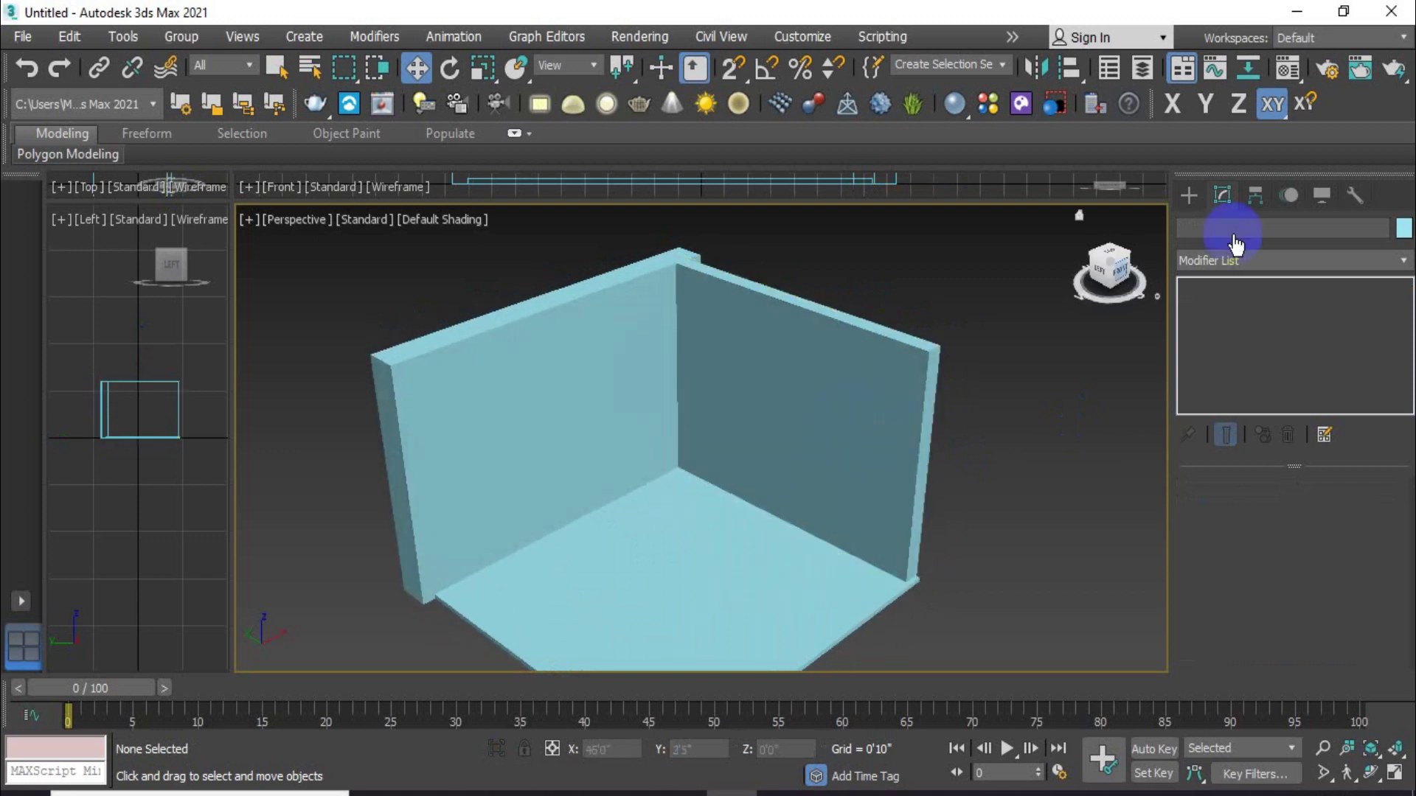
Draw a 4'0" × 0'6" × 5'8" upright box and move it against the back wall
left_click(1190, 194)
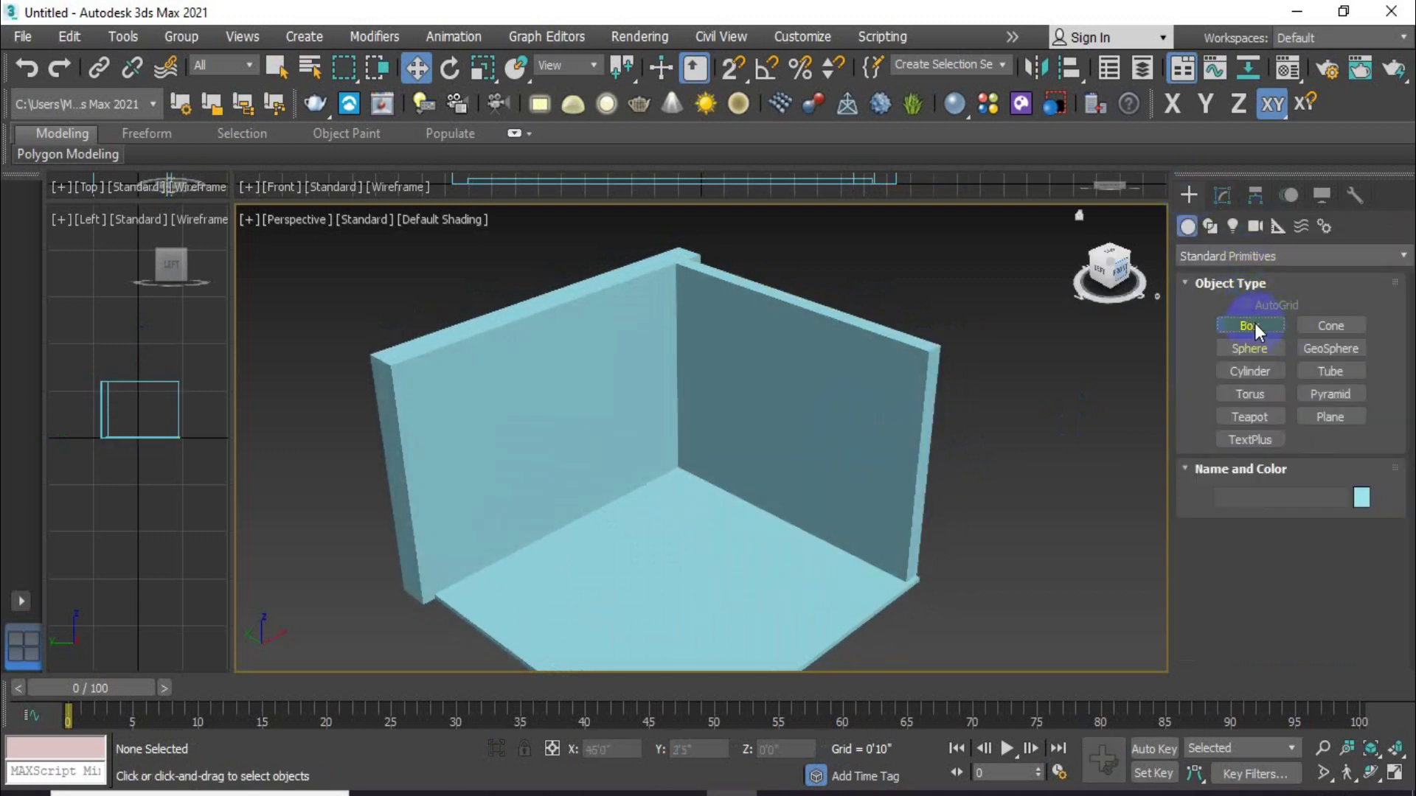
left_click(1254, 325)
left_click_drag(937, 585, 1012, 632)
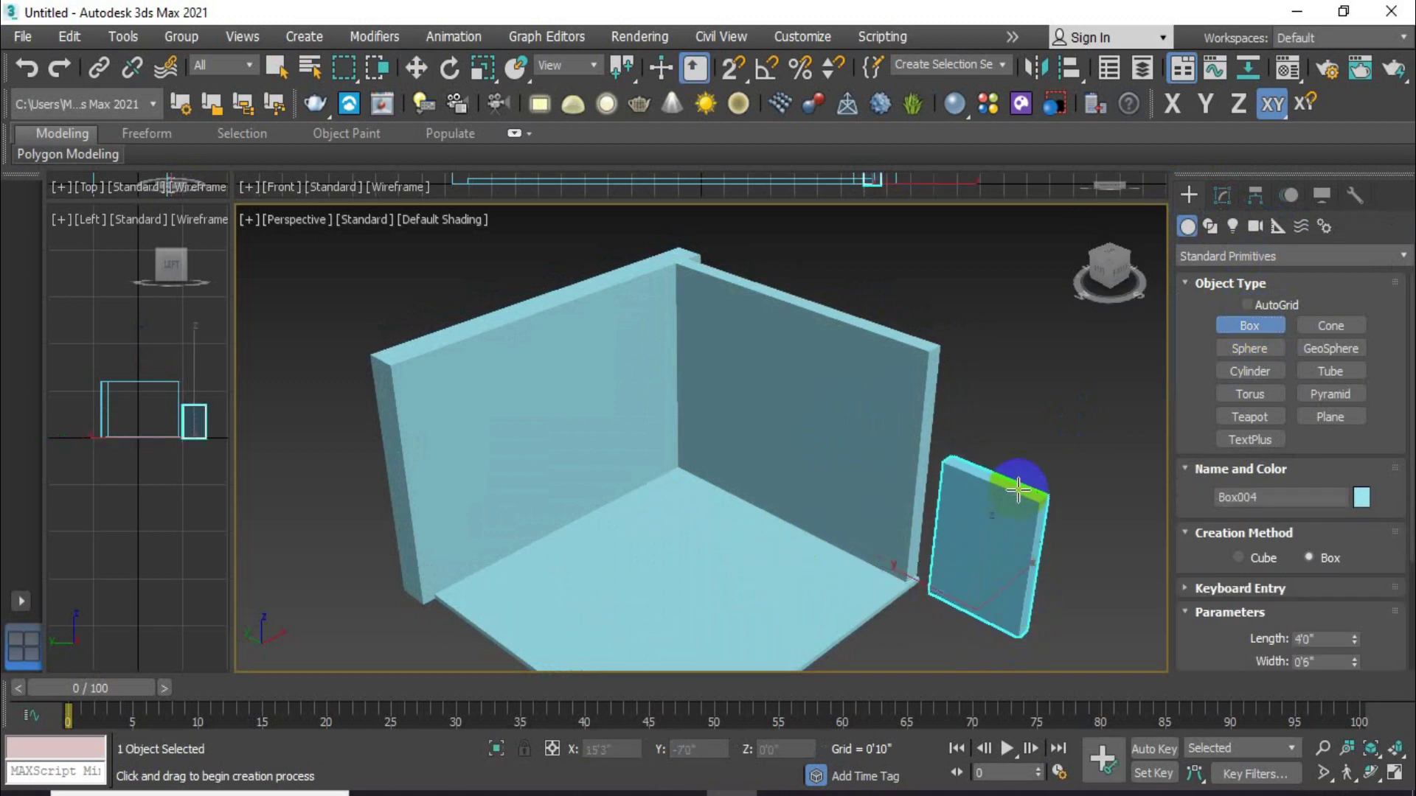
left_click(415, 67)
mouse_move(942, 587)
left_mouse_down()
mouse_move(752, 478)
mouse_move(786, 496)
mouse_move(778, 481)
mouse_move(828, 464)
mouse_move(813, 467)
left_mouse_up()
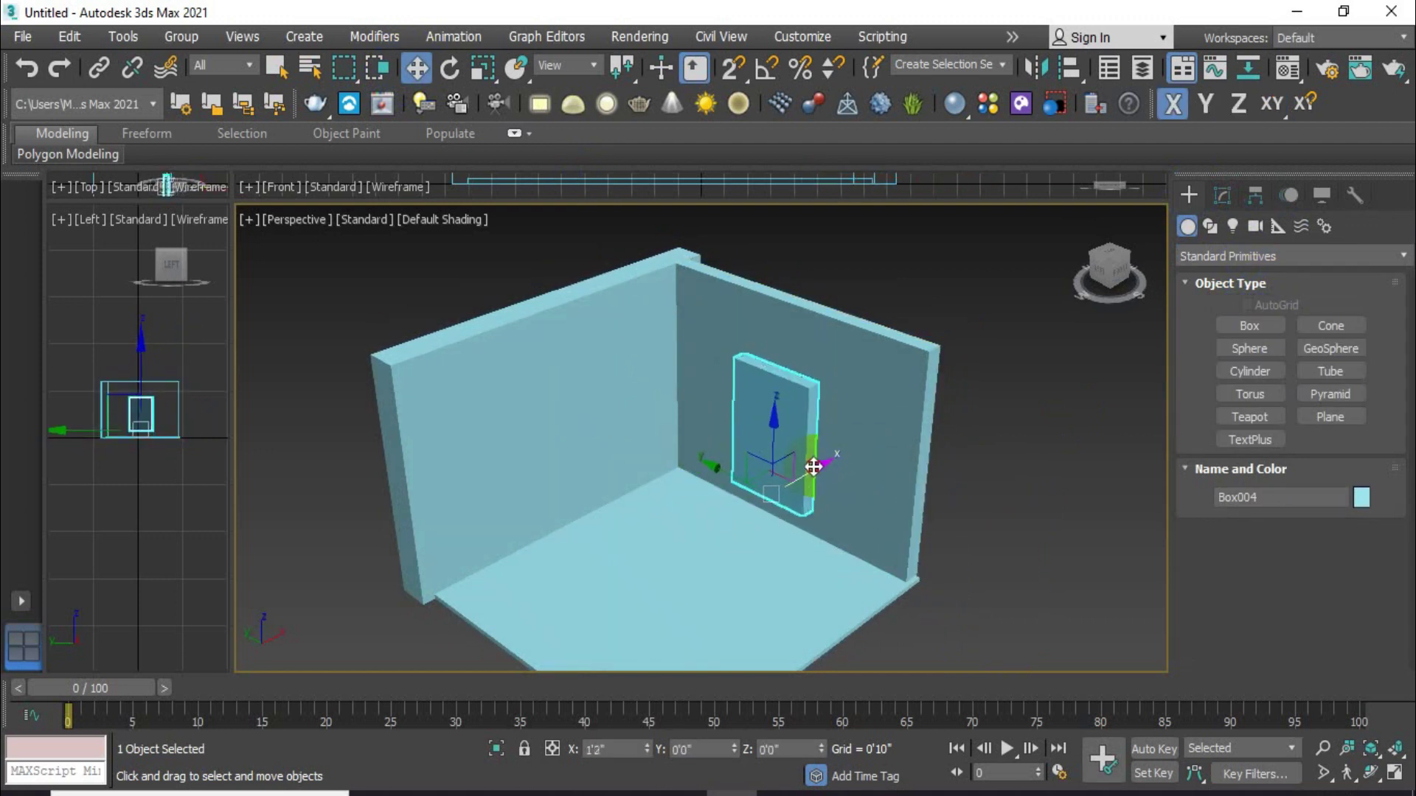
scroll(801, 466, "up", 2)
scroll(796, 463, "up", 2)
scroll(789, 465, "up", 1)
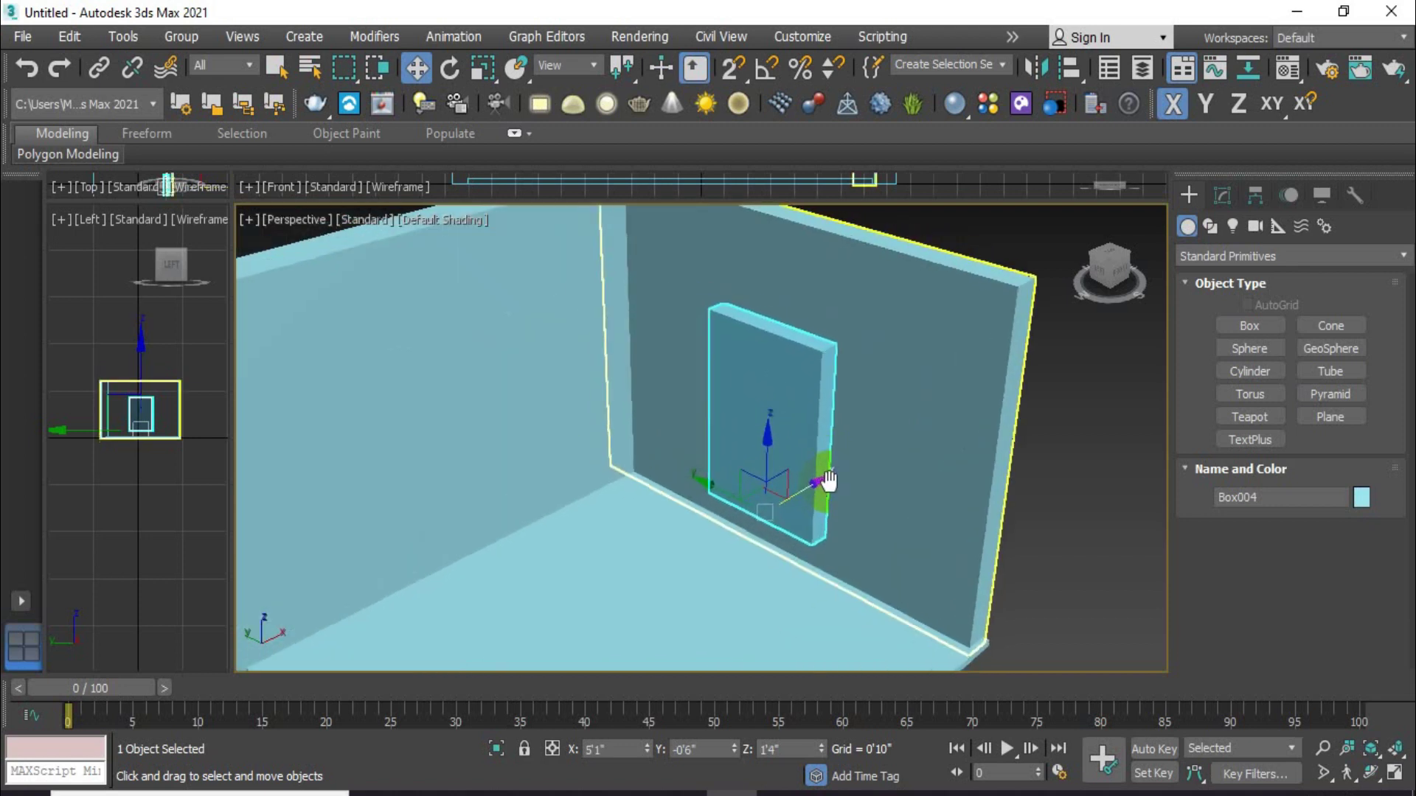
scroll(784, 463, "up", 2)
scroll(783, 464, "up", 2)
left_click_drag(811, 516, 792, 519)
Resize the panel to Length 3'4" and Width 0'2"
left_click(1222, 196)
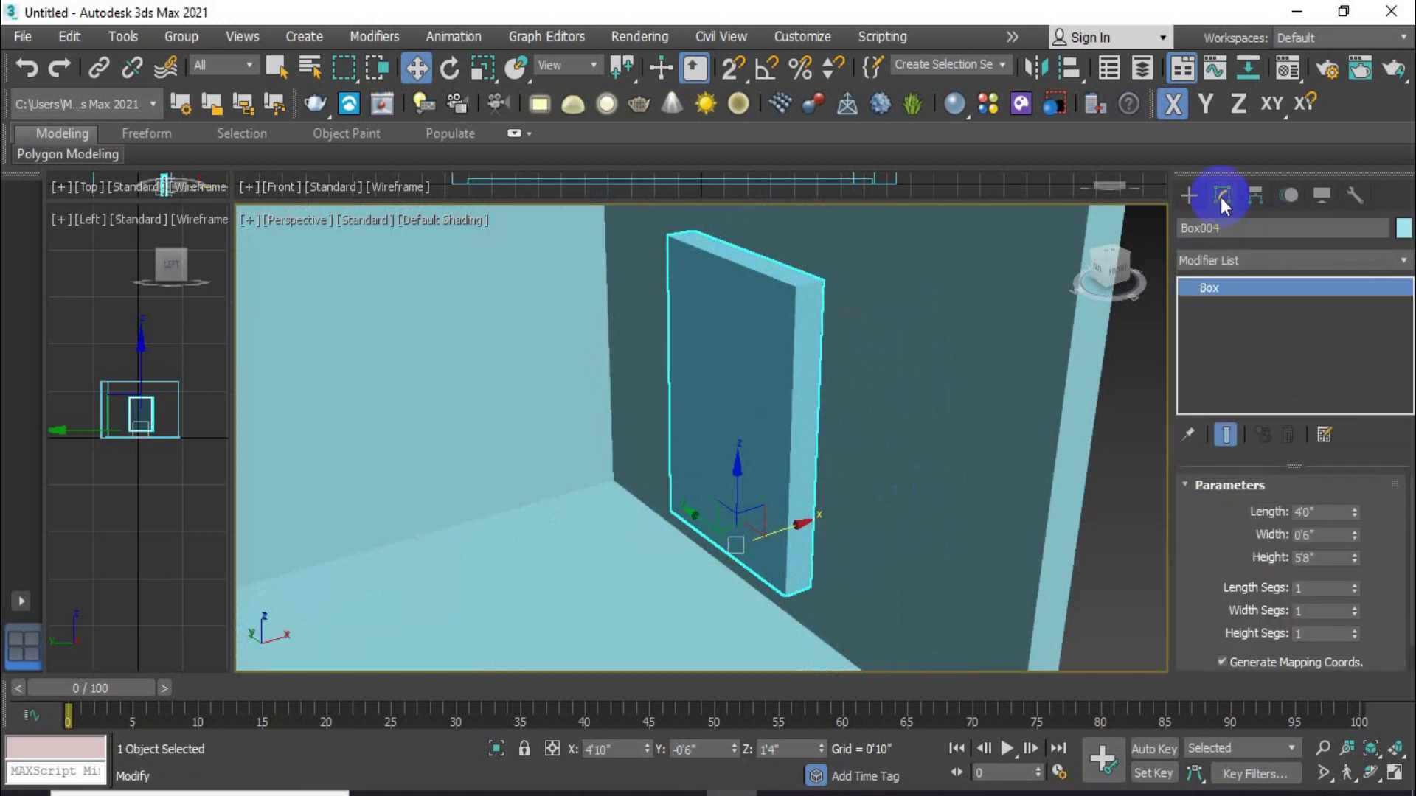
left_click_drag(1354, 512, 1360, 577)
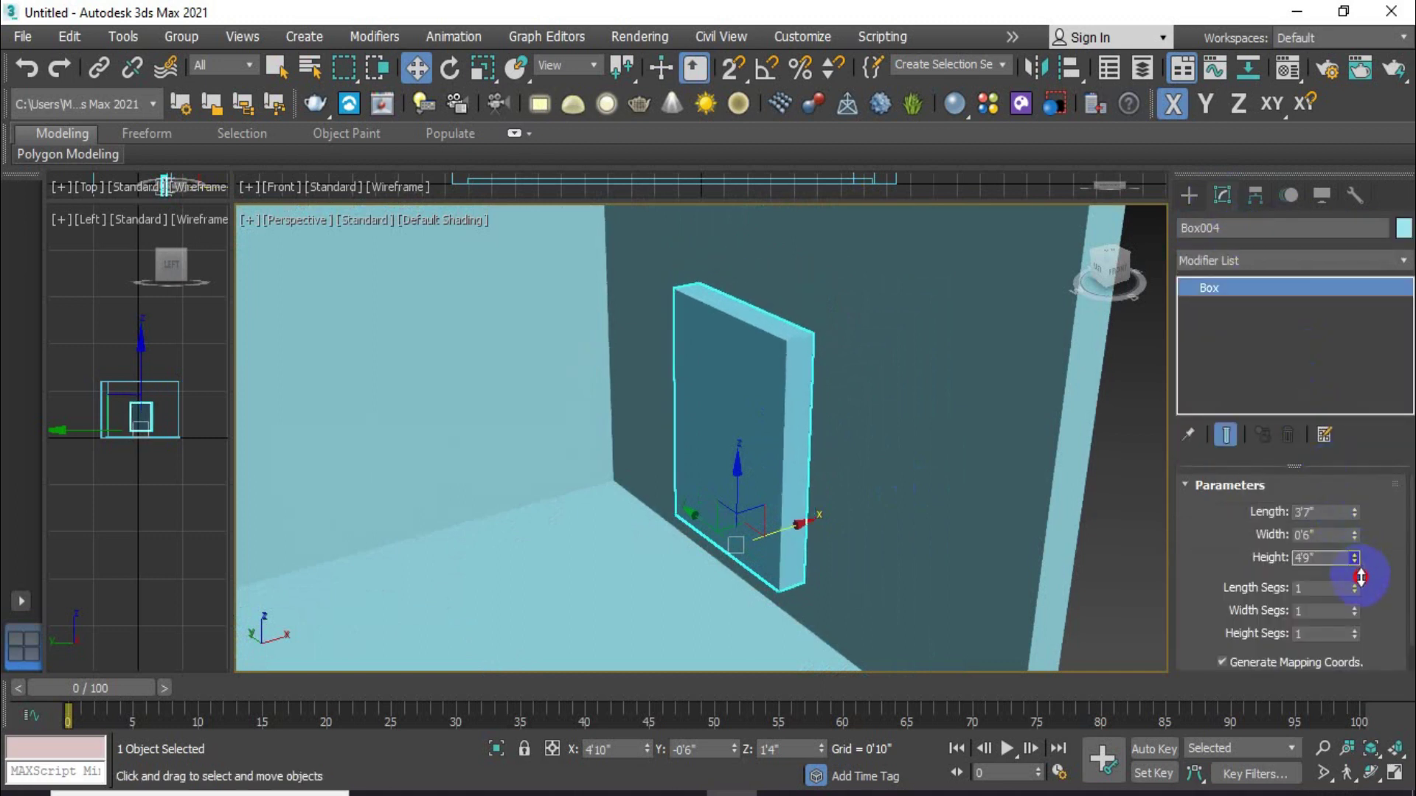
left_click_drag(1352, 514, 1374, 609)
mouse_move(853, 436)
middle_mouse_down("alt")
mouse_move(815, 436)
mouse_move(772, 534)
middle_mouse_up("alt")
mouse_move(772, 533)
left_mouse_down()
mouse_move(765, 572)
mouse_move(800, 566)
mouse_move(772, 574)
mouse_move(786, 572)
left_mouse_up()
Clone the panel and scale the copy to about 110% as a frame behind it
left_click(713, 496)
mouse_move(781, 508)
middle_mouse_down("alt")
mouse_move(851, 506)
mouse_move(812, 404)
mouse_move(692, 405)
mouse_move(800, 412)
mouse_move(759, 516)
middle_mouse_up("alt")
left_click(481, 74)
left_click_drag(763, 590, 776, 575)
mouse_move(776, 574)
middle_mouse_down("alt")
mouse_move(840, 544)
mouse_move(894, 578)
mouse_move(800, 572)
middle_mouse_up("alt")
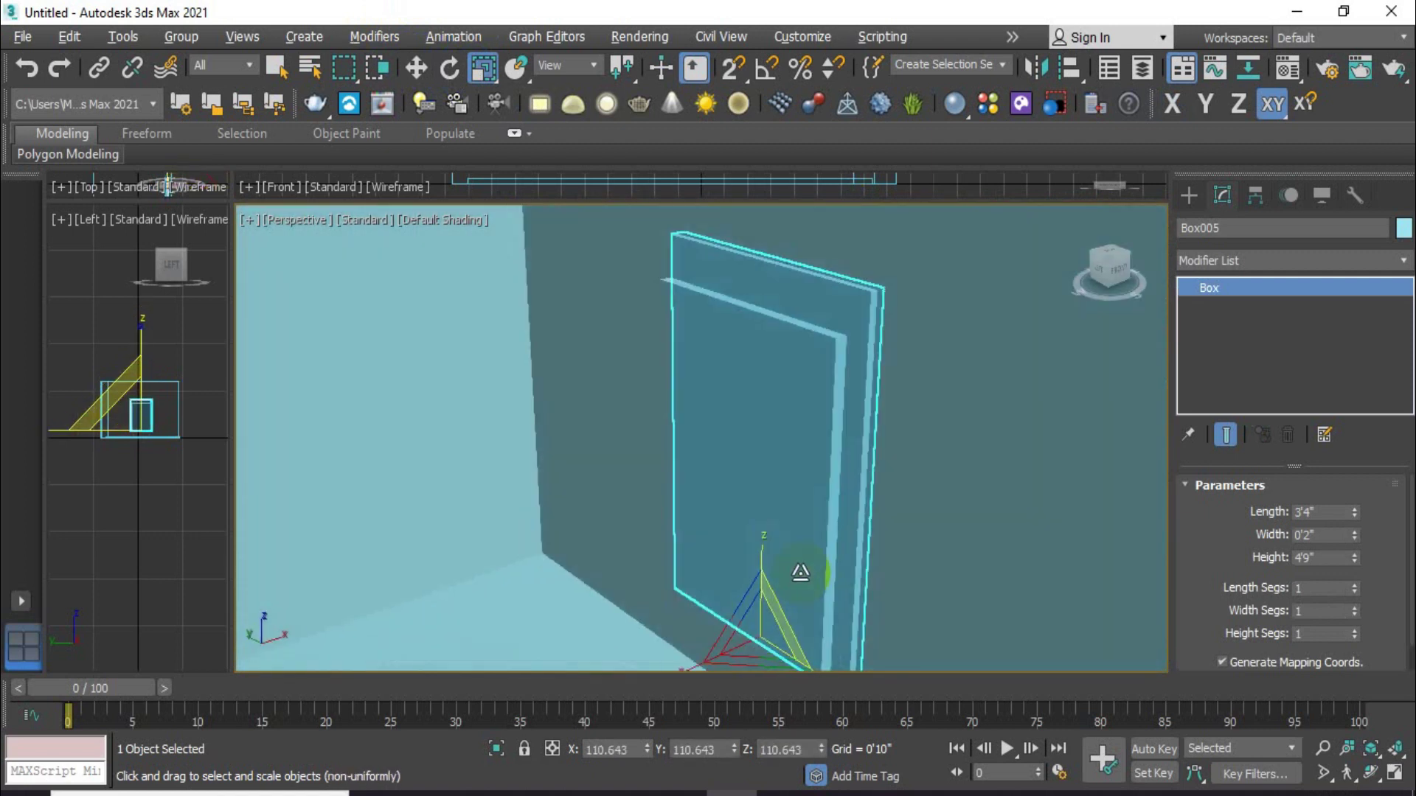
left_click(416, 68)
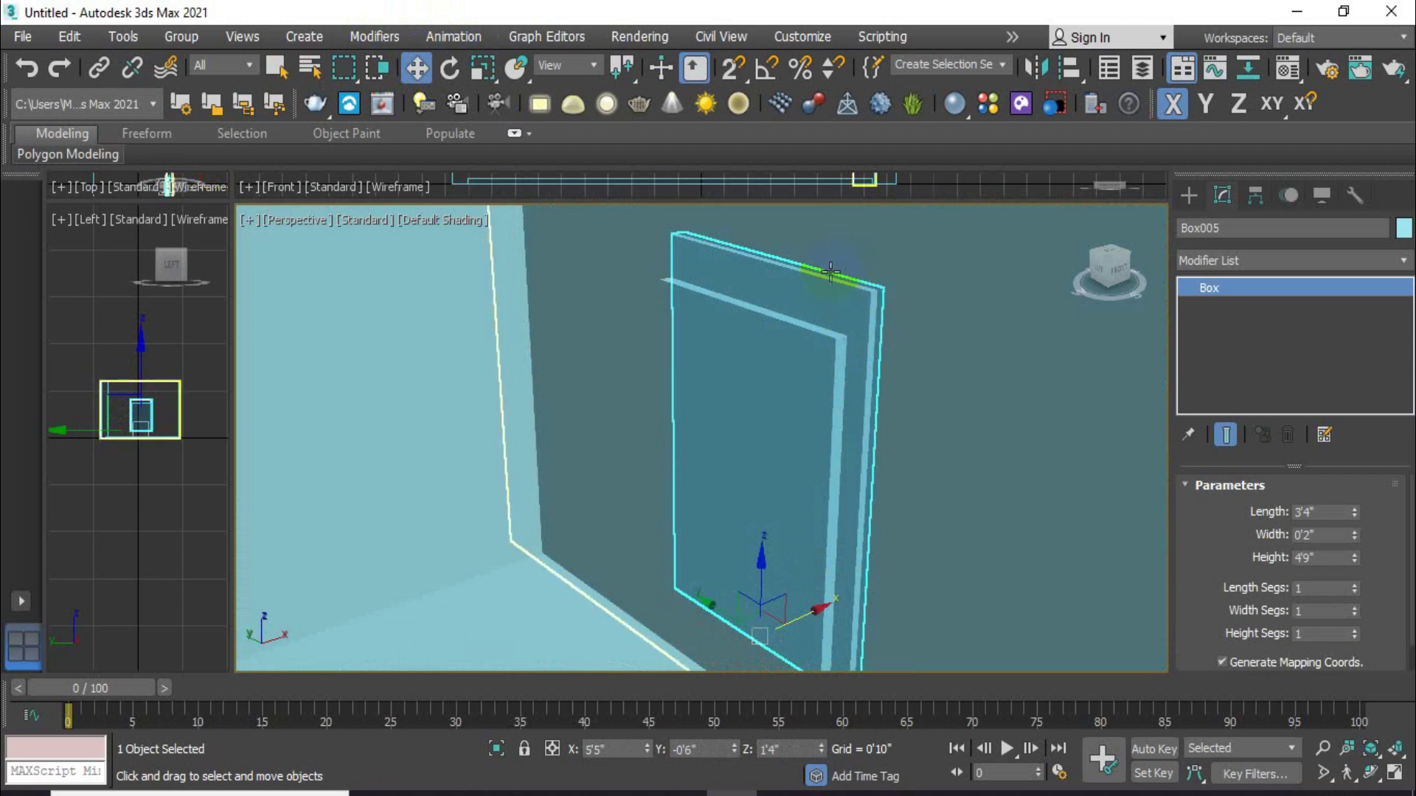
key("shift+z")
Apply the V-Ray library's Wood & Laminate material Laminate_D02 to the larger frame panel
left_click(989, 107)
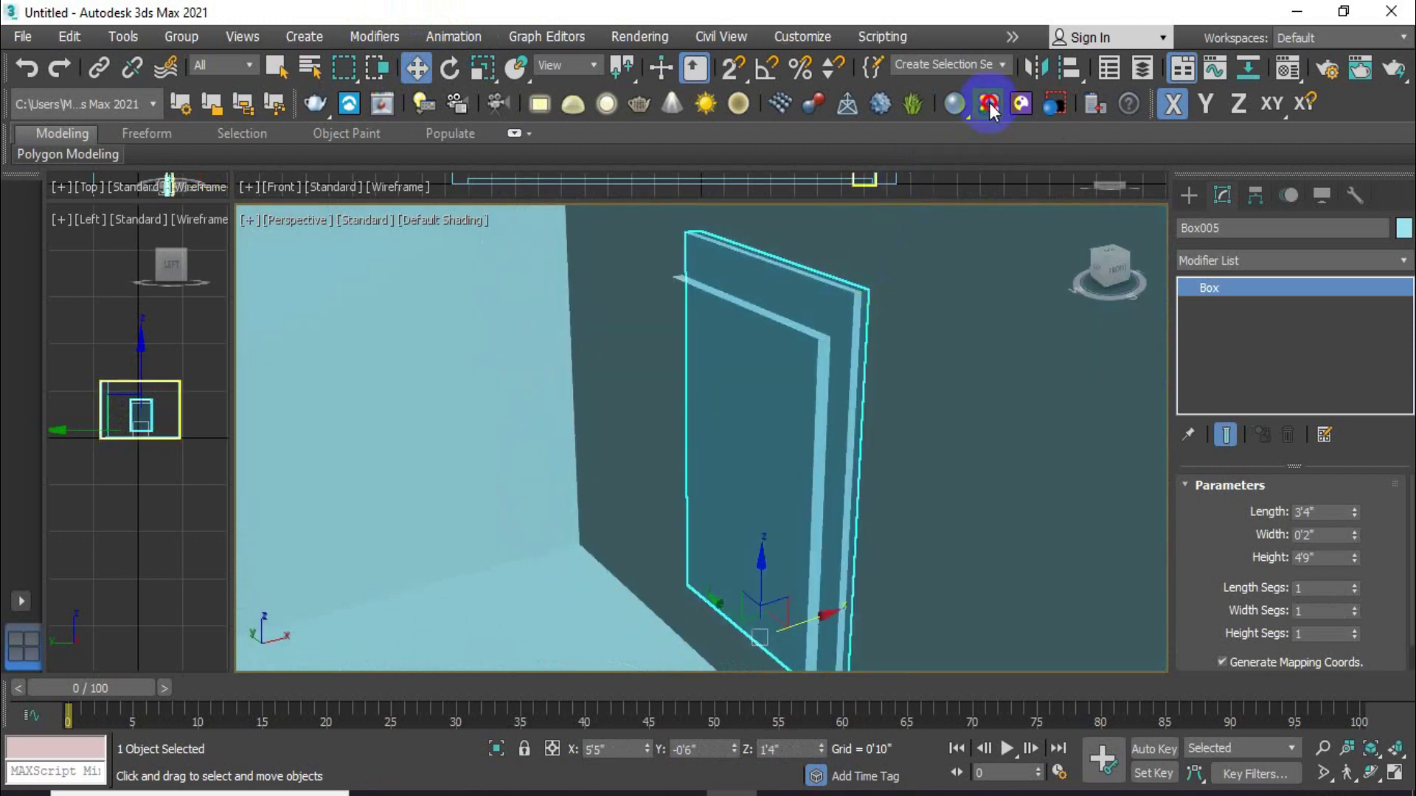
left_click(793, 484)
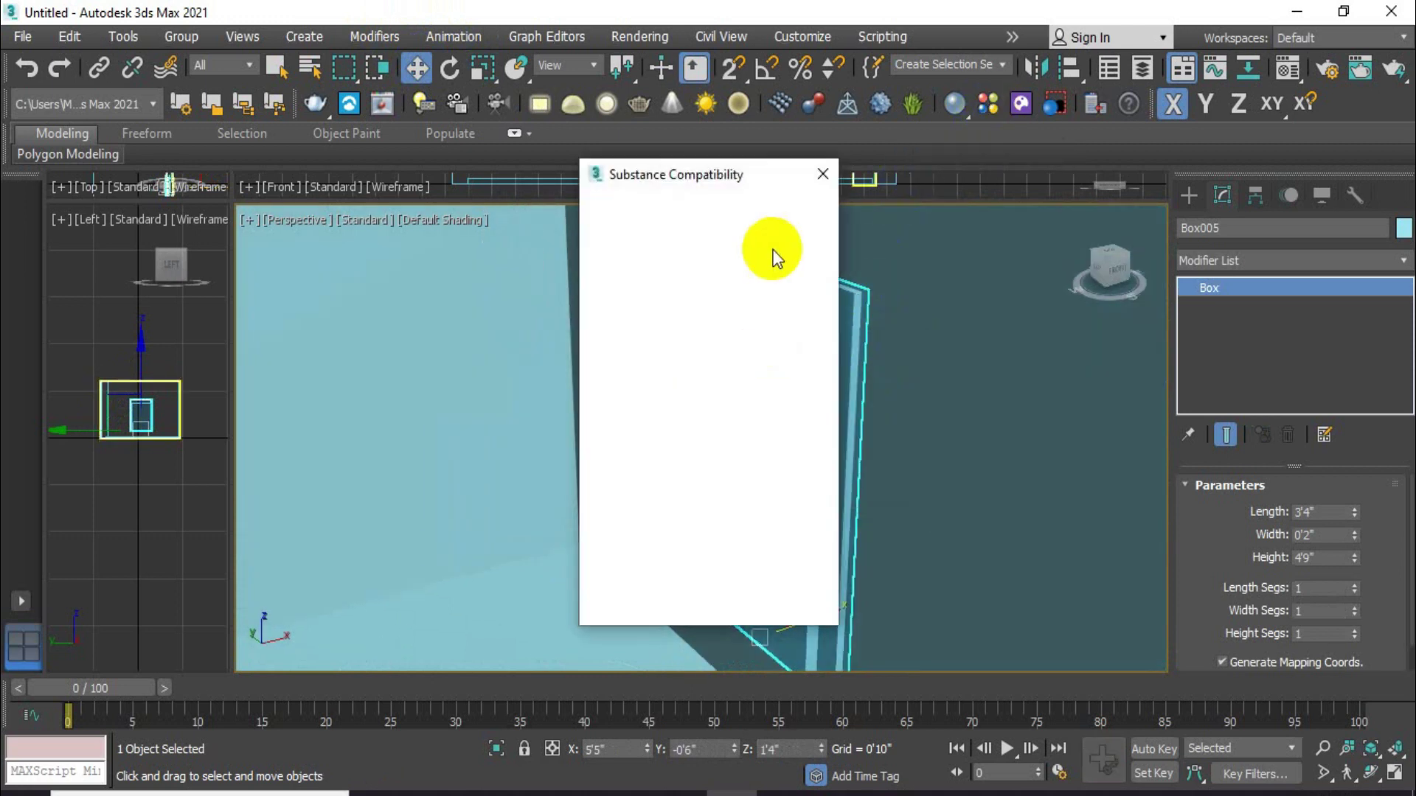
left_click_drag(789, 68, 484, 63)
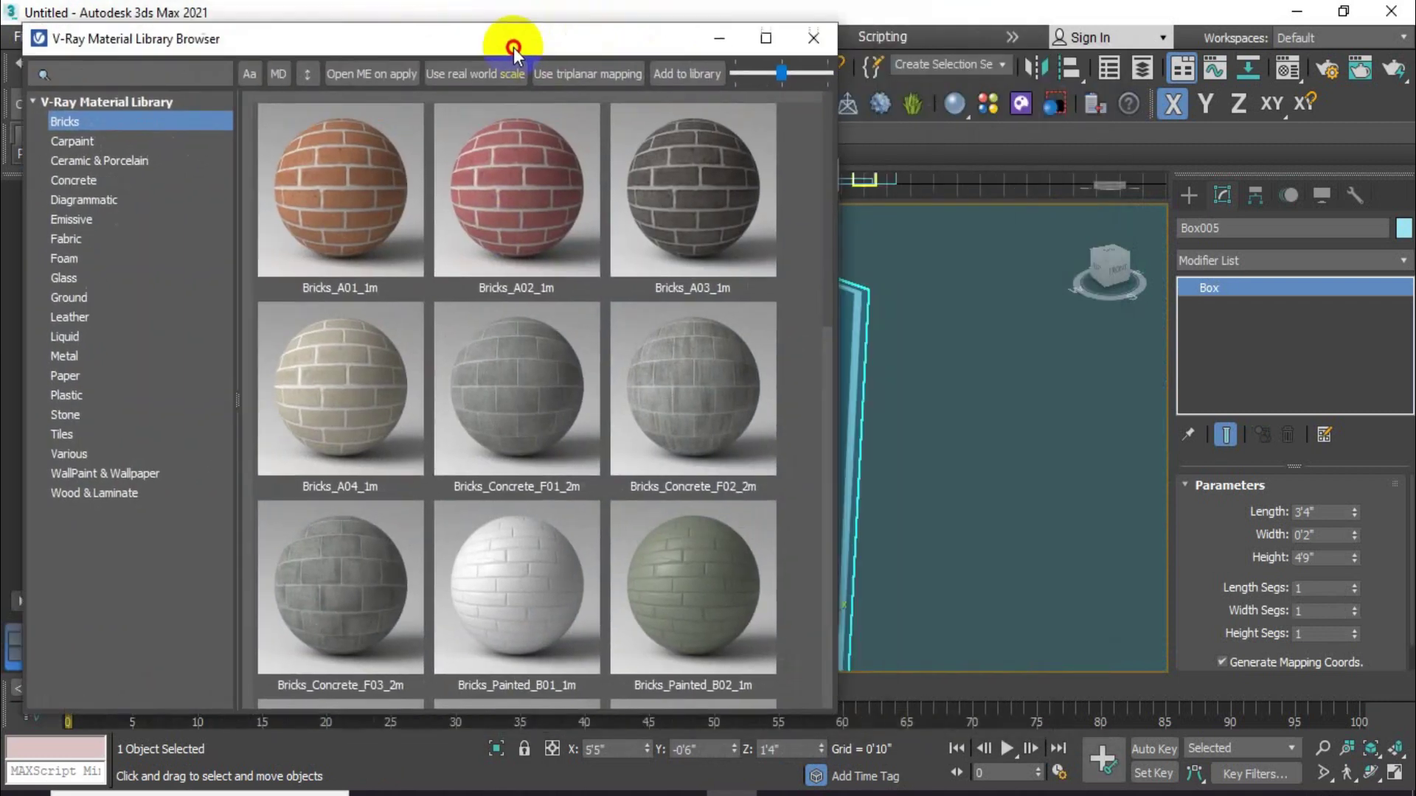
scroll(641, 191, "down", 3)
middle_click_drag(894, 269, 1005, 278)
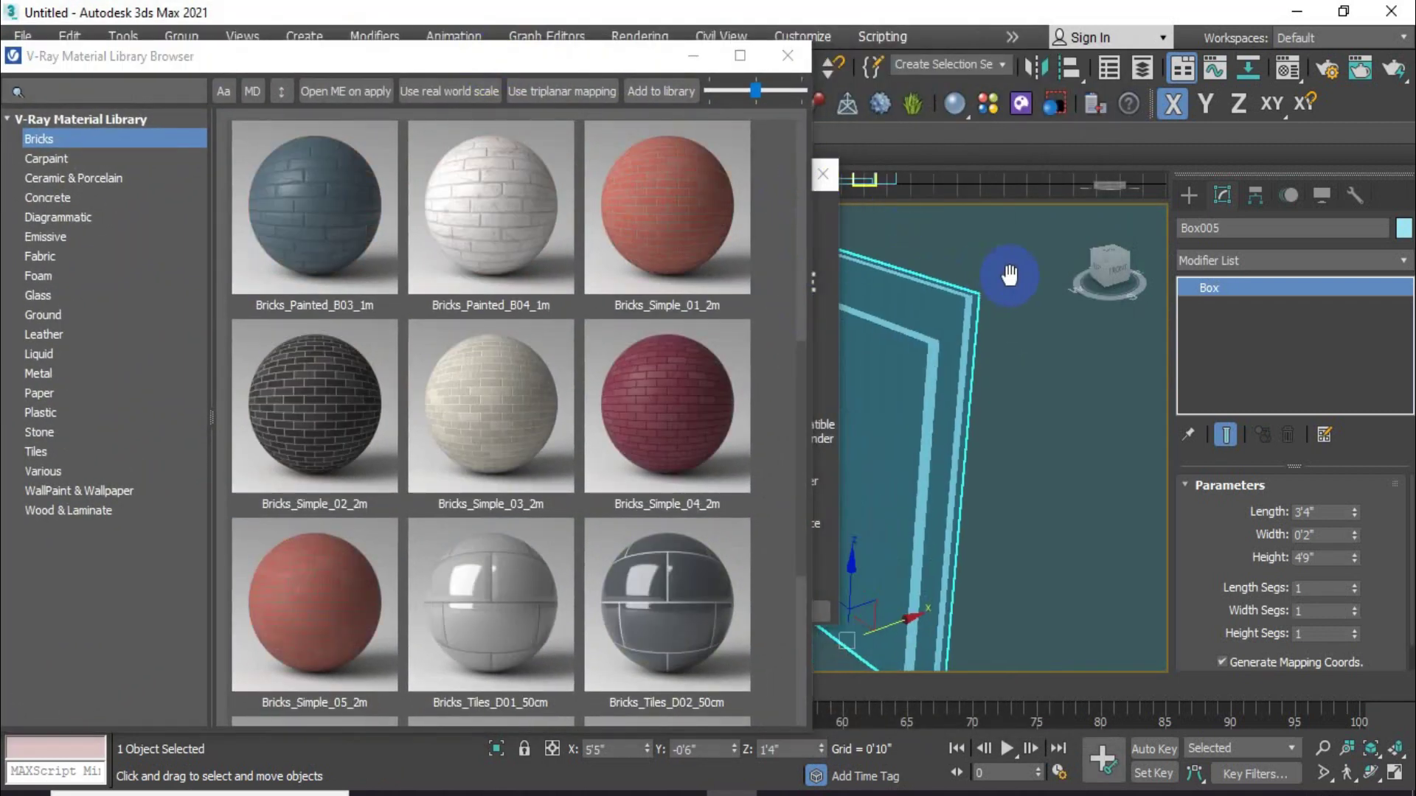
left_click(89, 508)
scroll(460, 428, "down", 5)
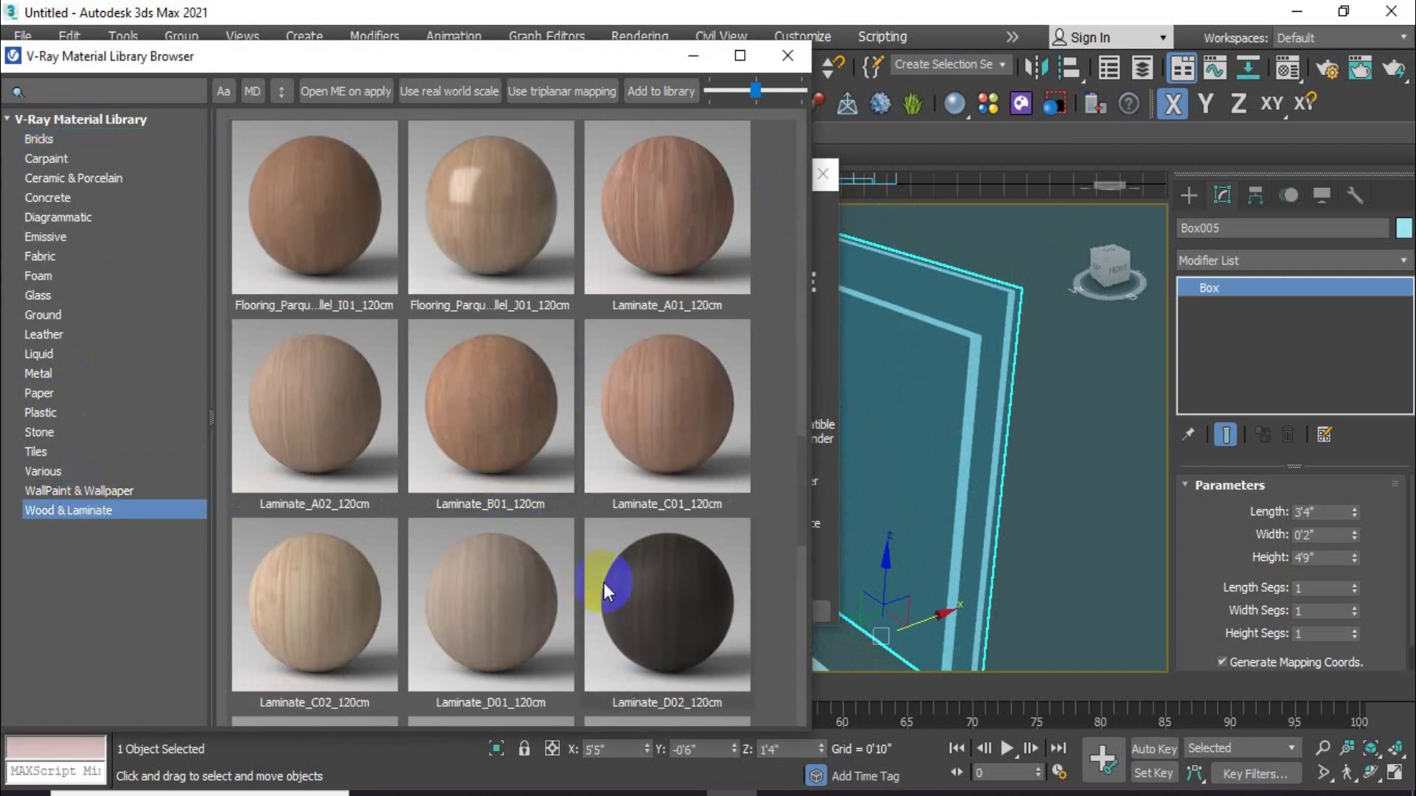
left_click_drag(604, 583, 723, 586)
left_click_drag(949, 311, 950, 312)
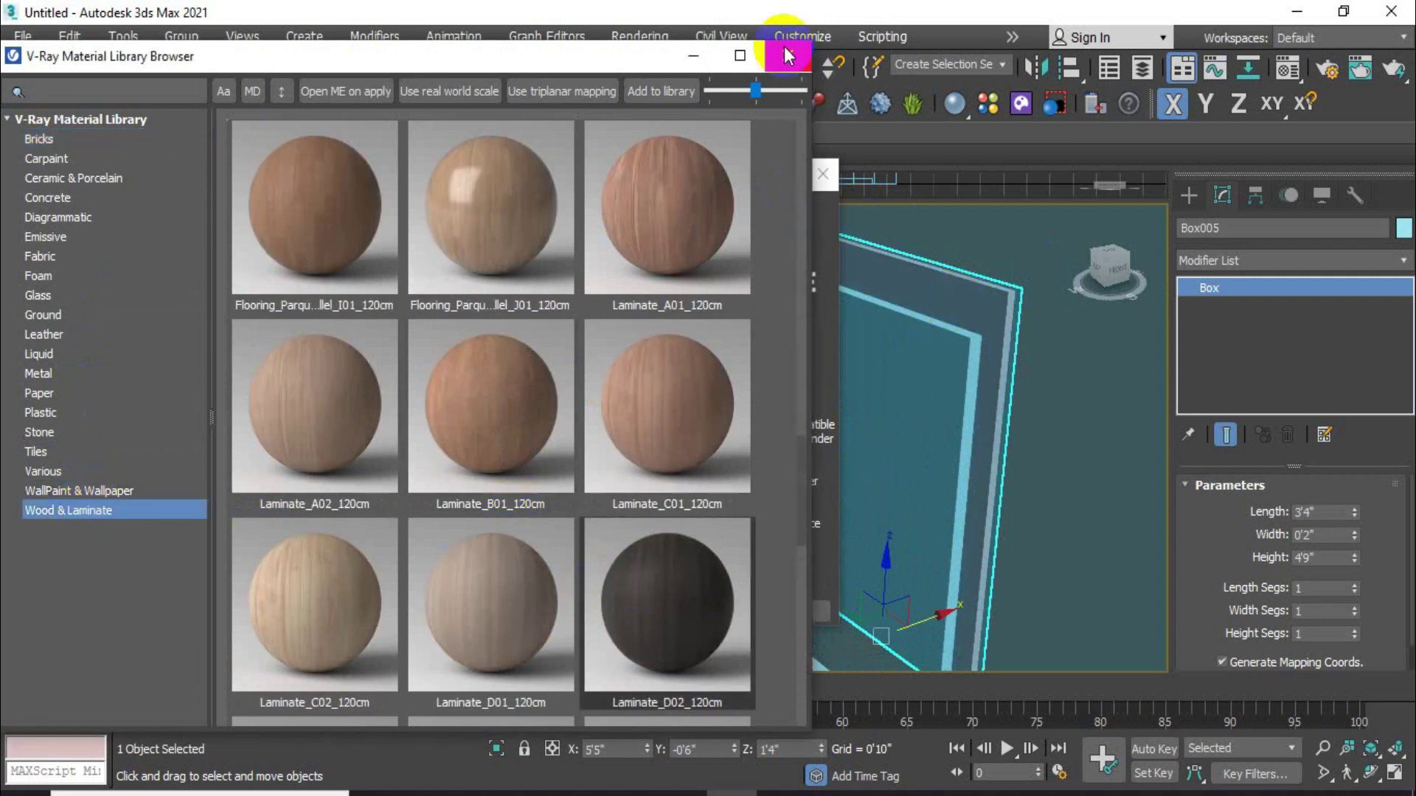
left_click(788, 55)
Check the Render Setup settings, then open the Compact Material Editor with M
left_click(823, 175)
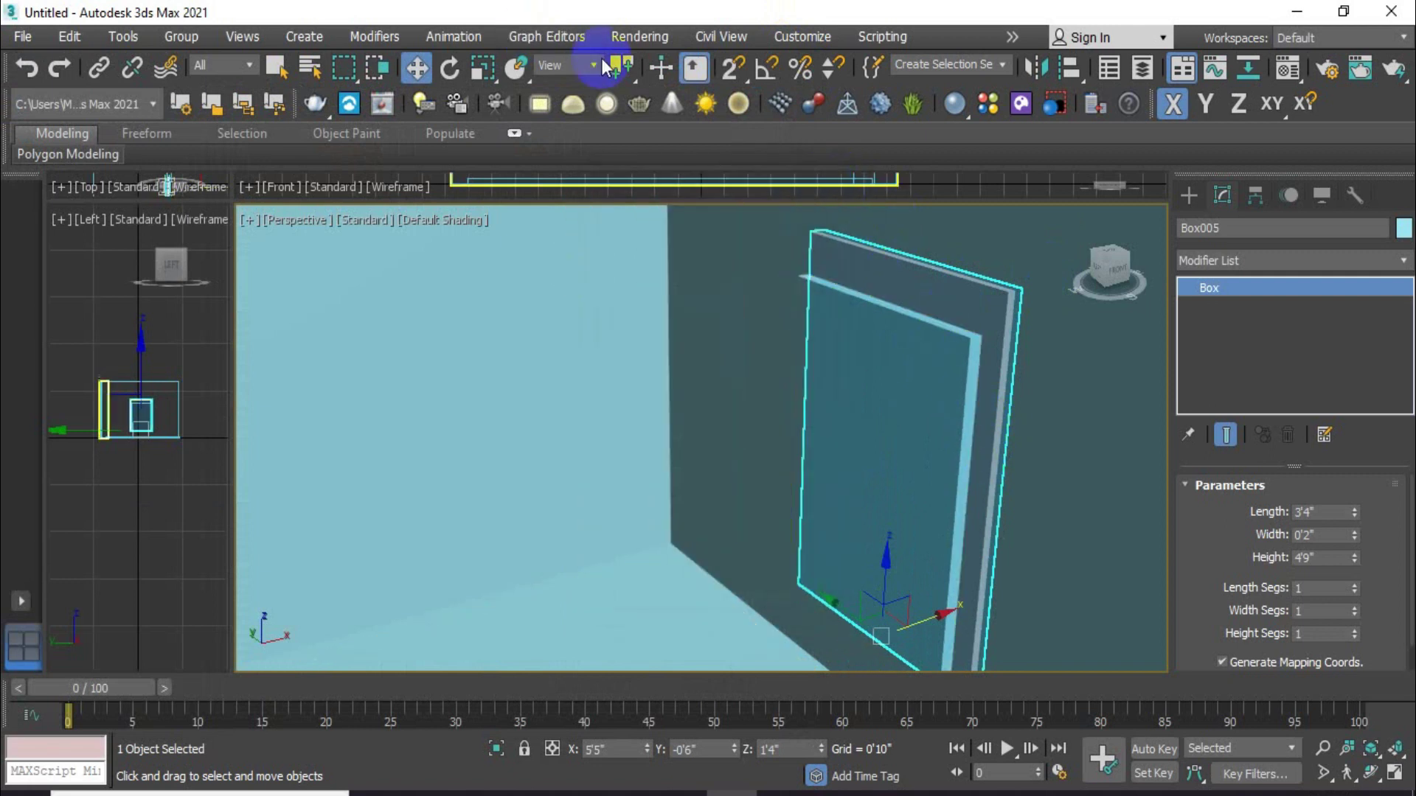
middle_click_drag(782, 329, 624, 98, "alt")
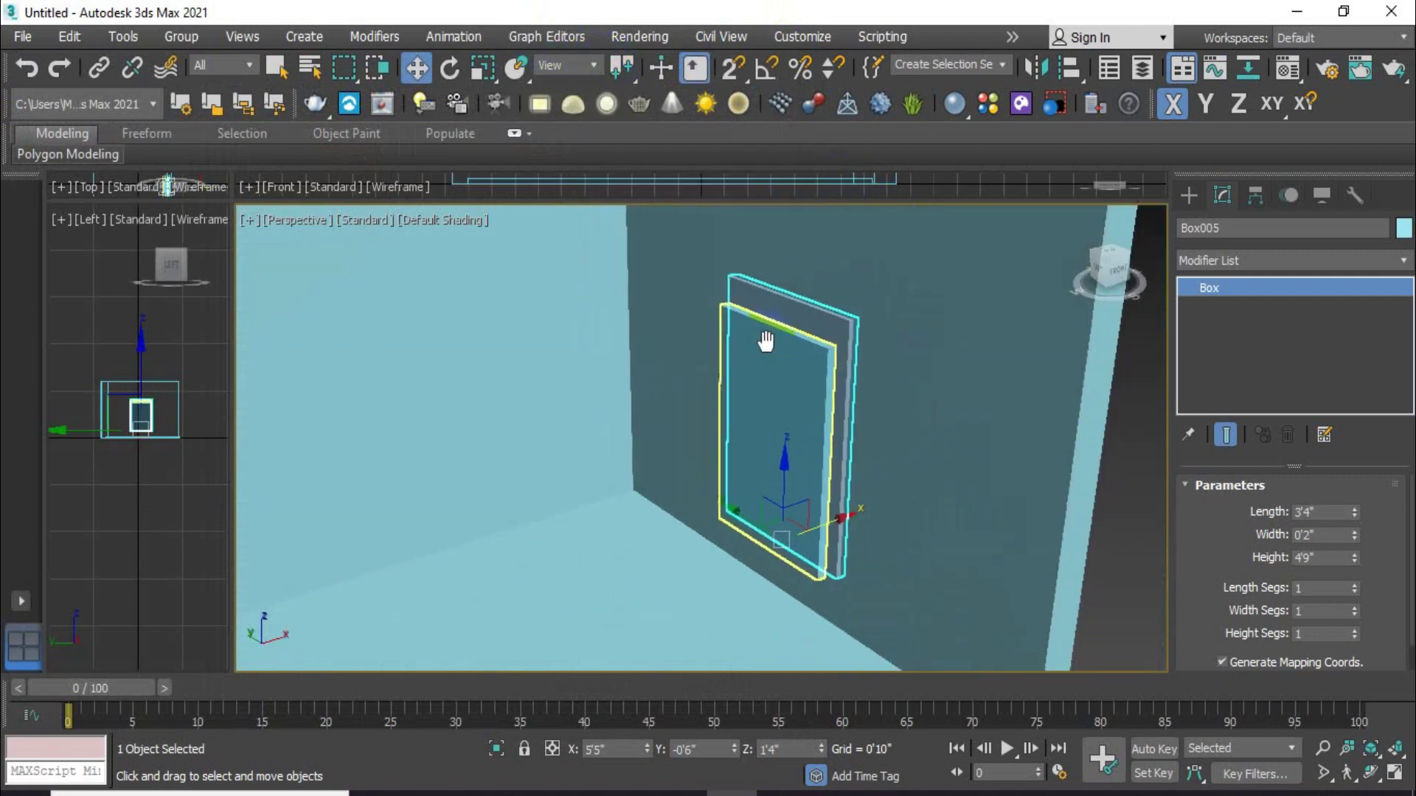
left_click(614, 38)
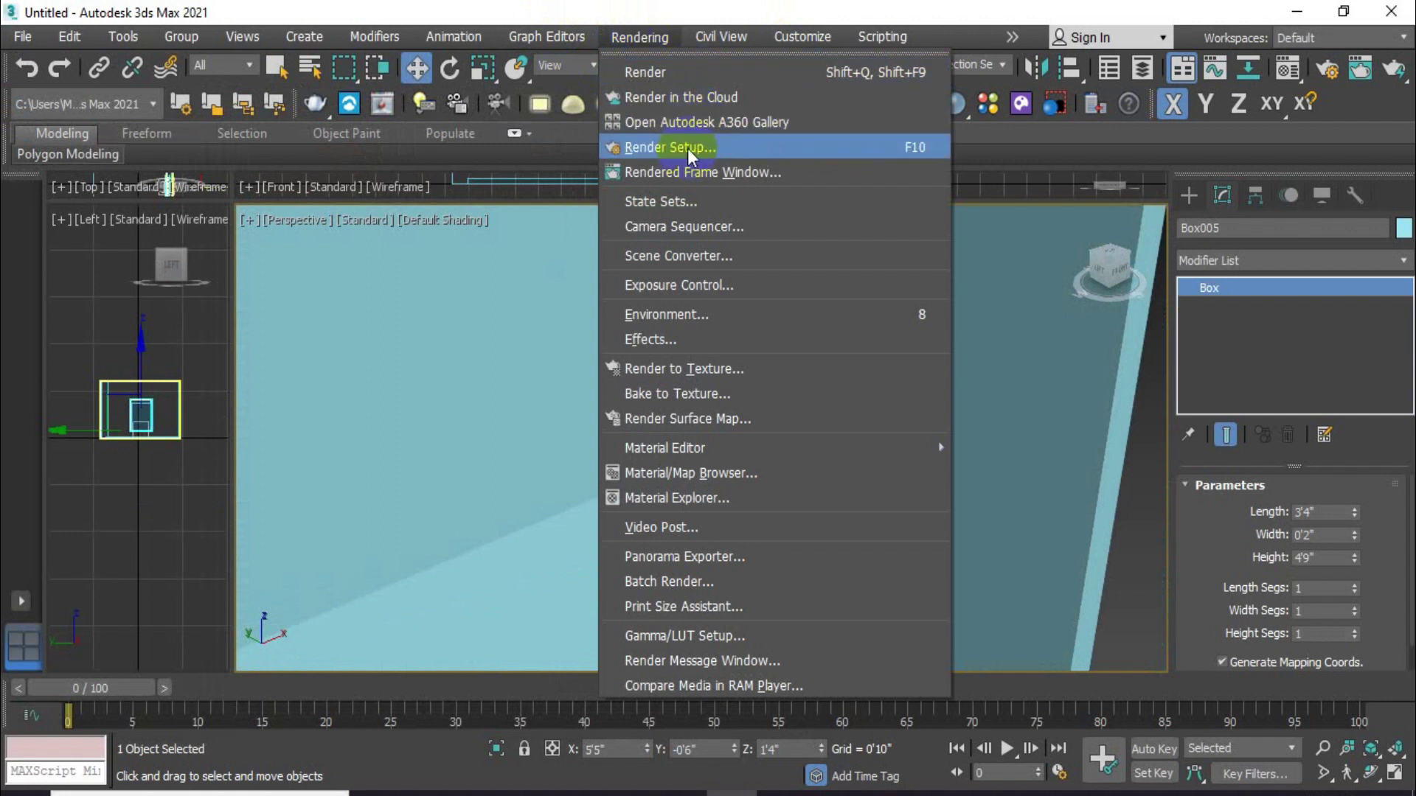
left_click(679, 142)
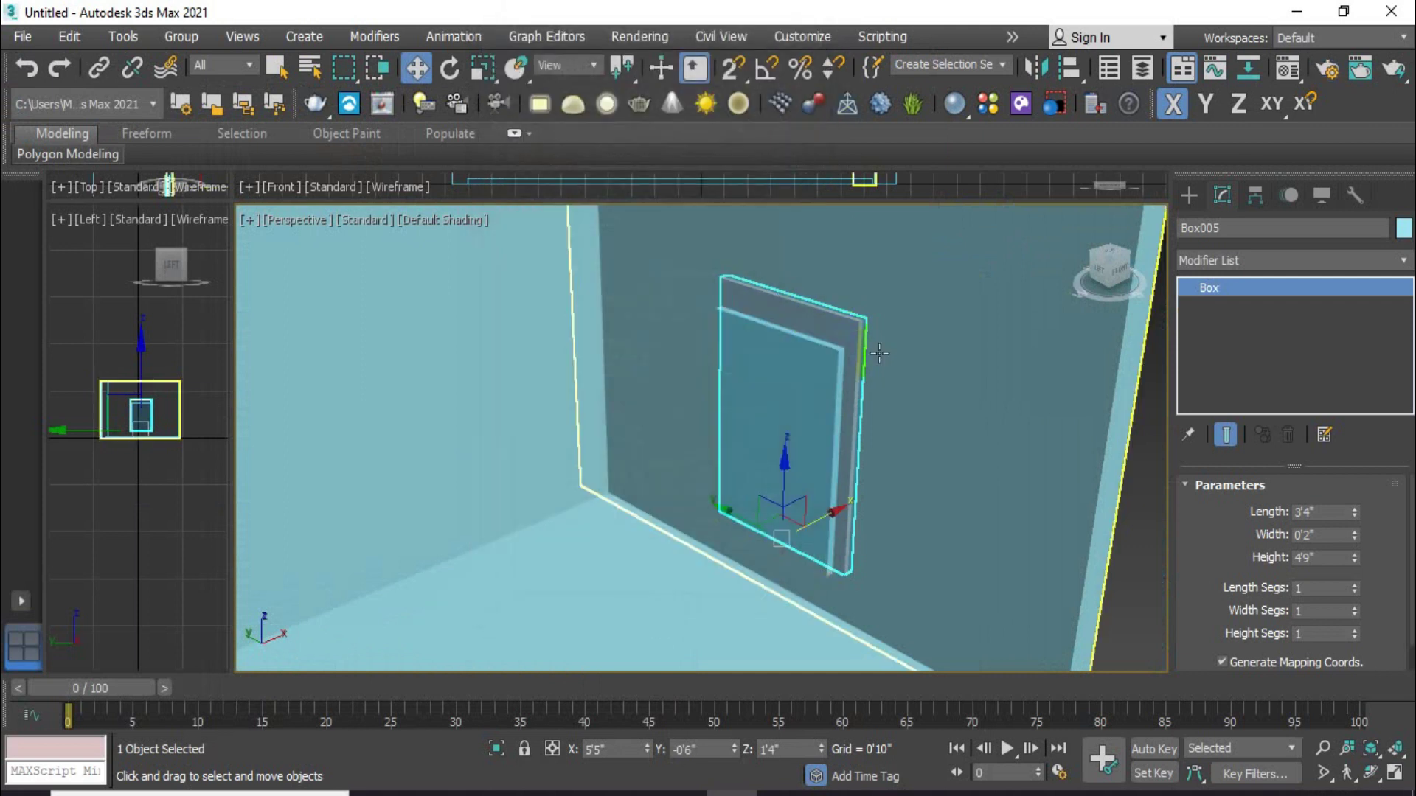
key("m")
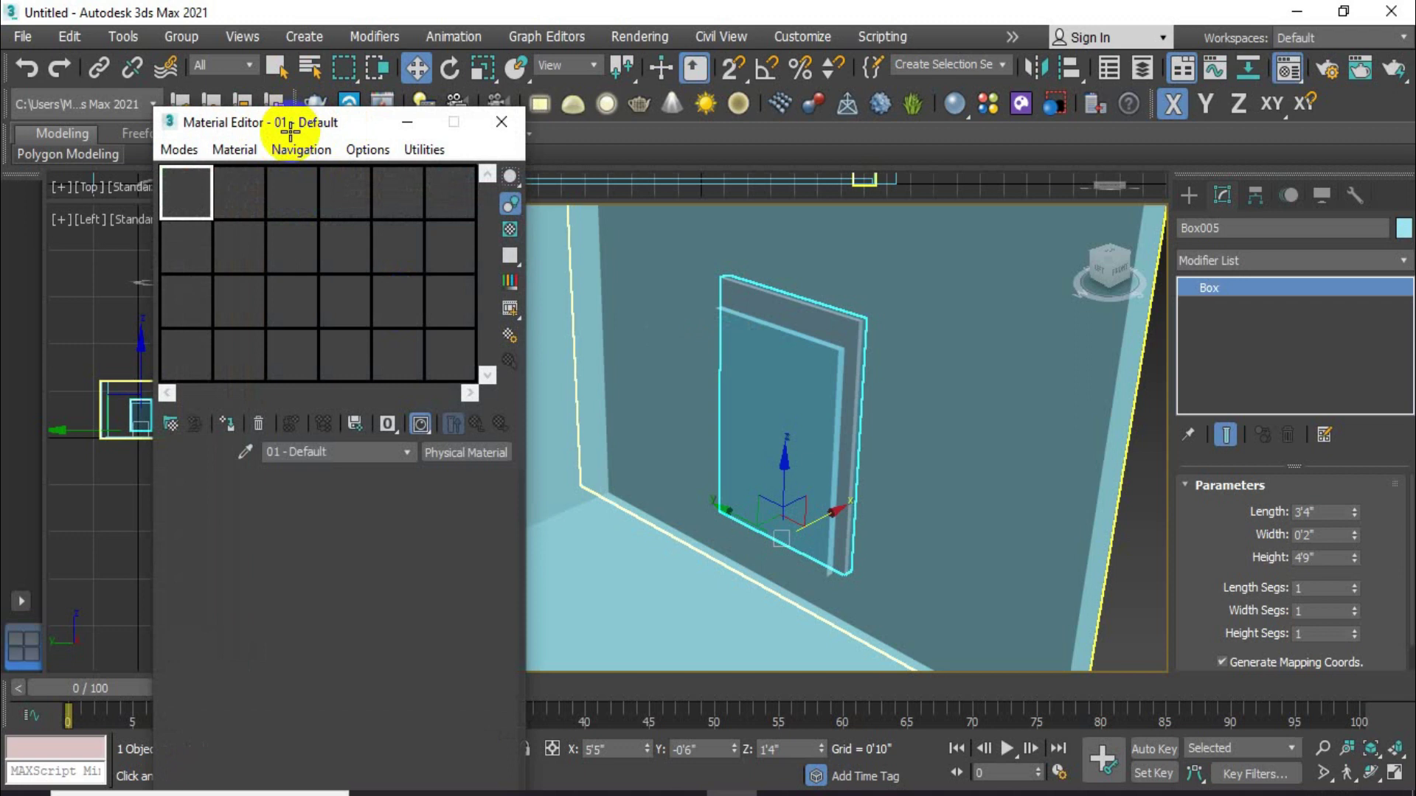
Pick Material #25 from the back panel into slot 1, show it shaded, and select Box004
left_click(290, 131)
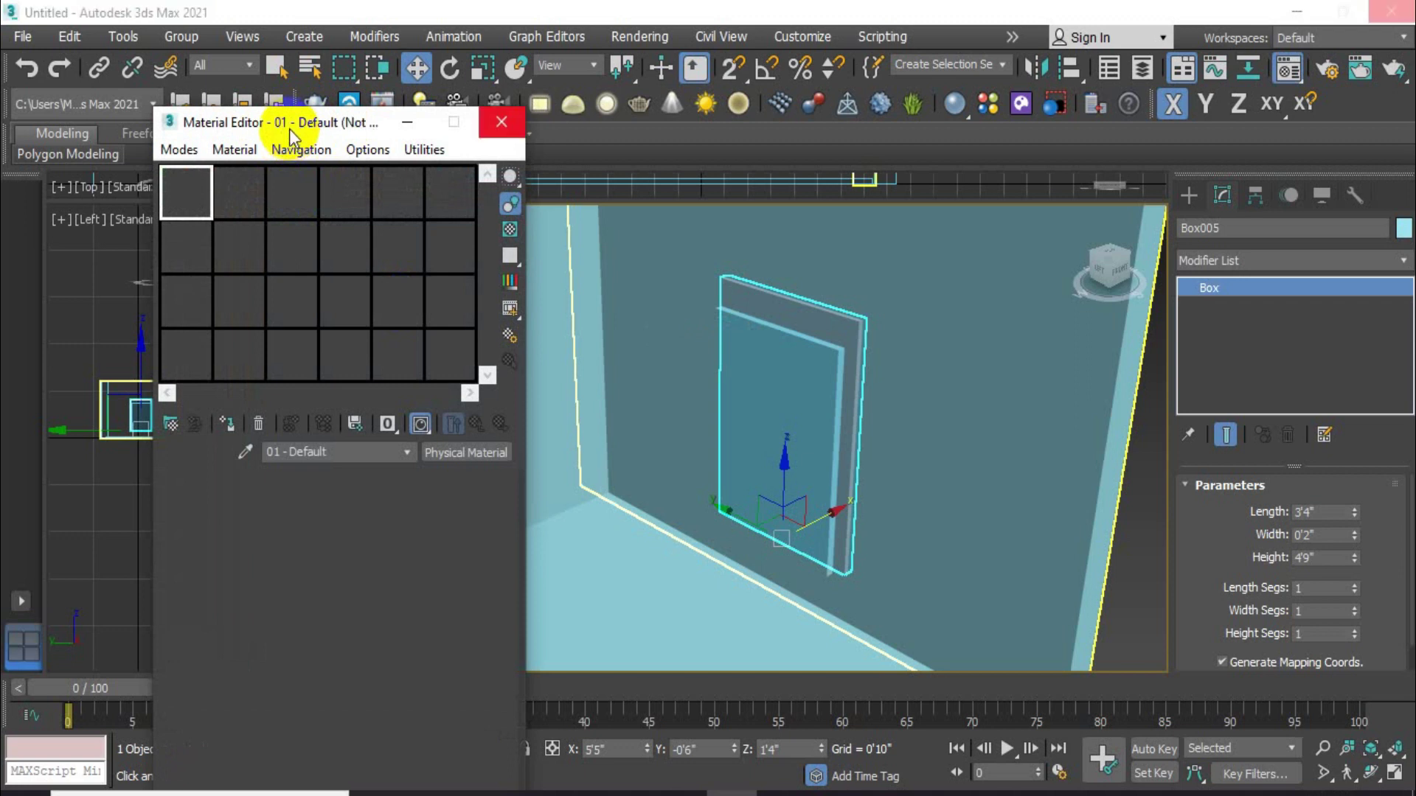
left_click(301, 169)
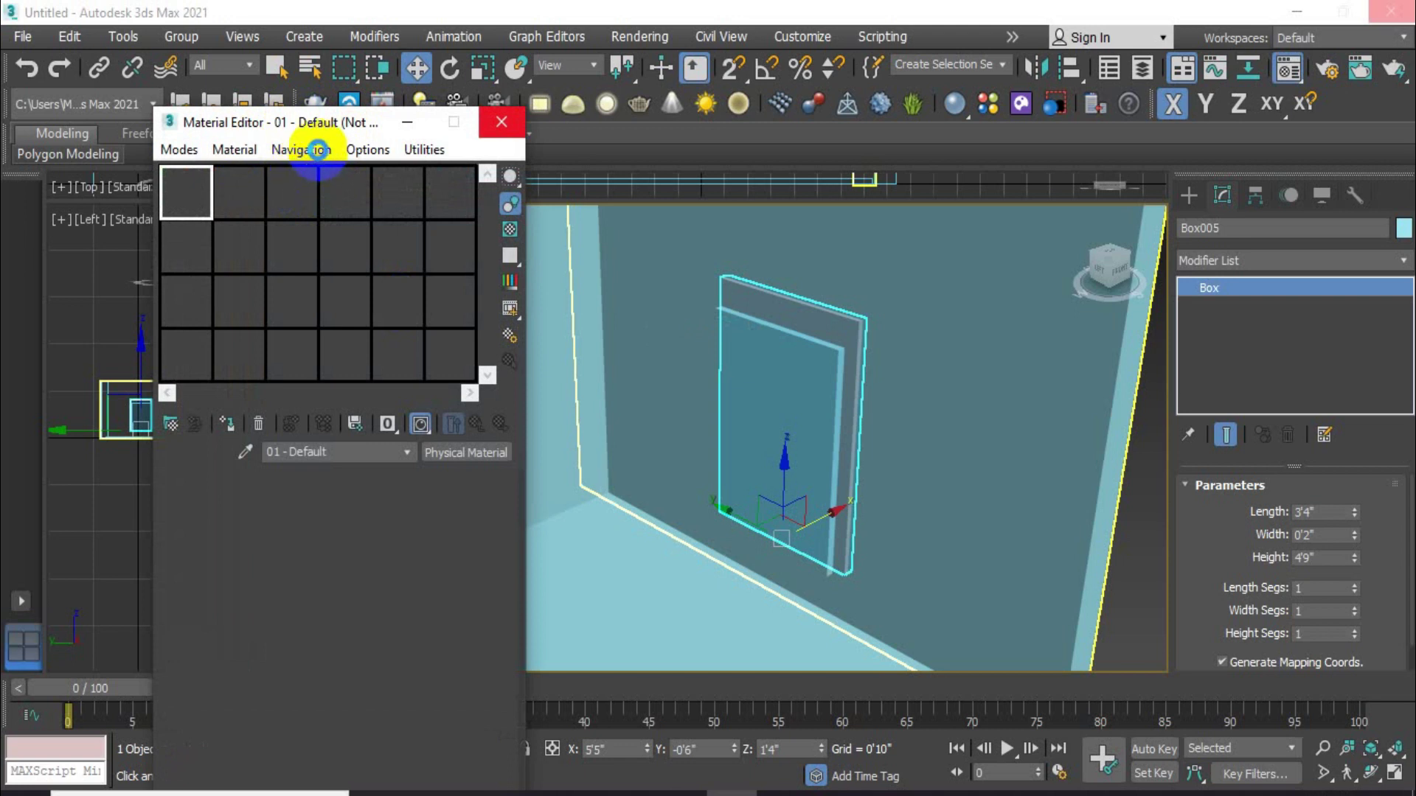
scroll(826, 332, "up", 2)
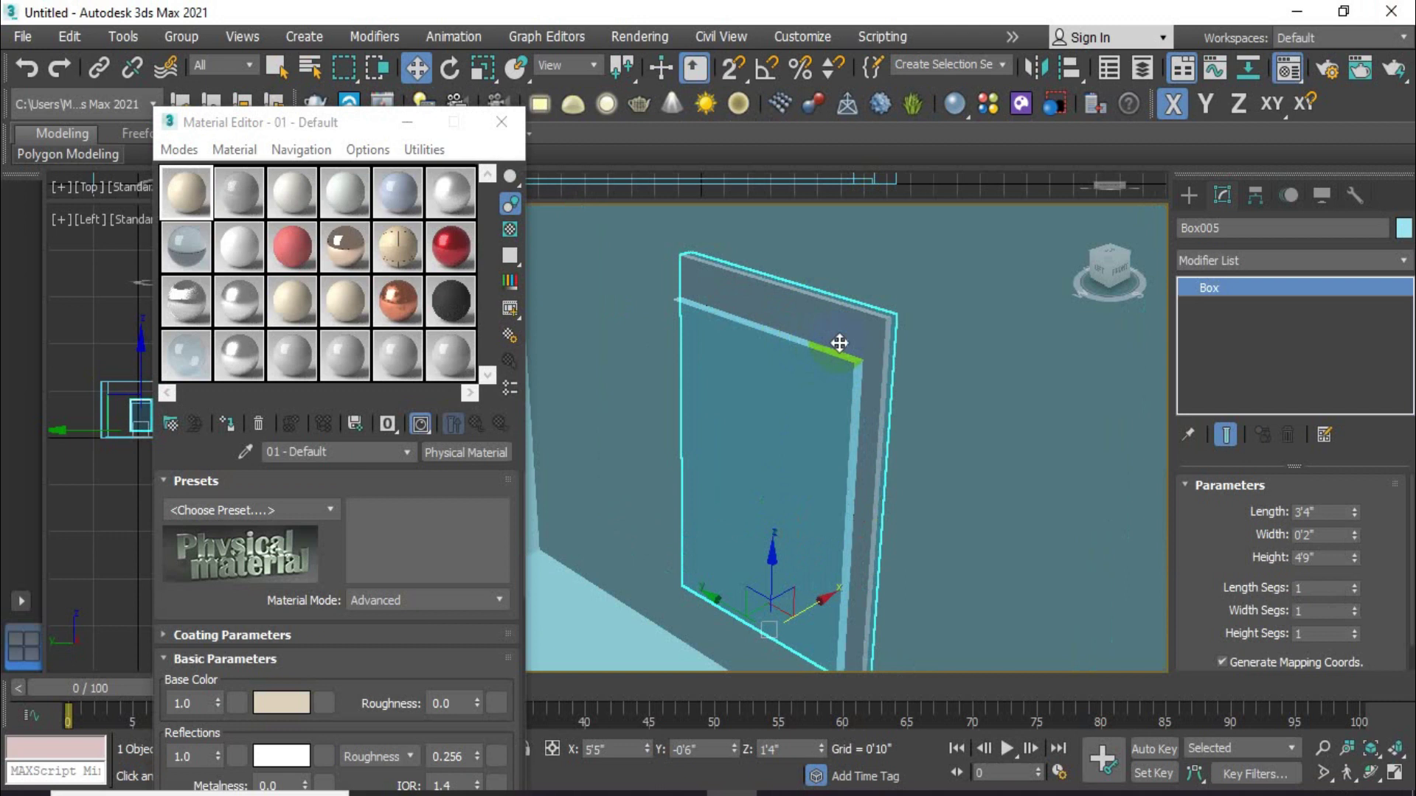
left_click(246, 452)
left_click(837, 306)
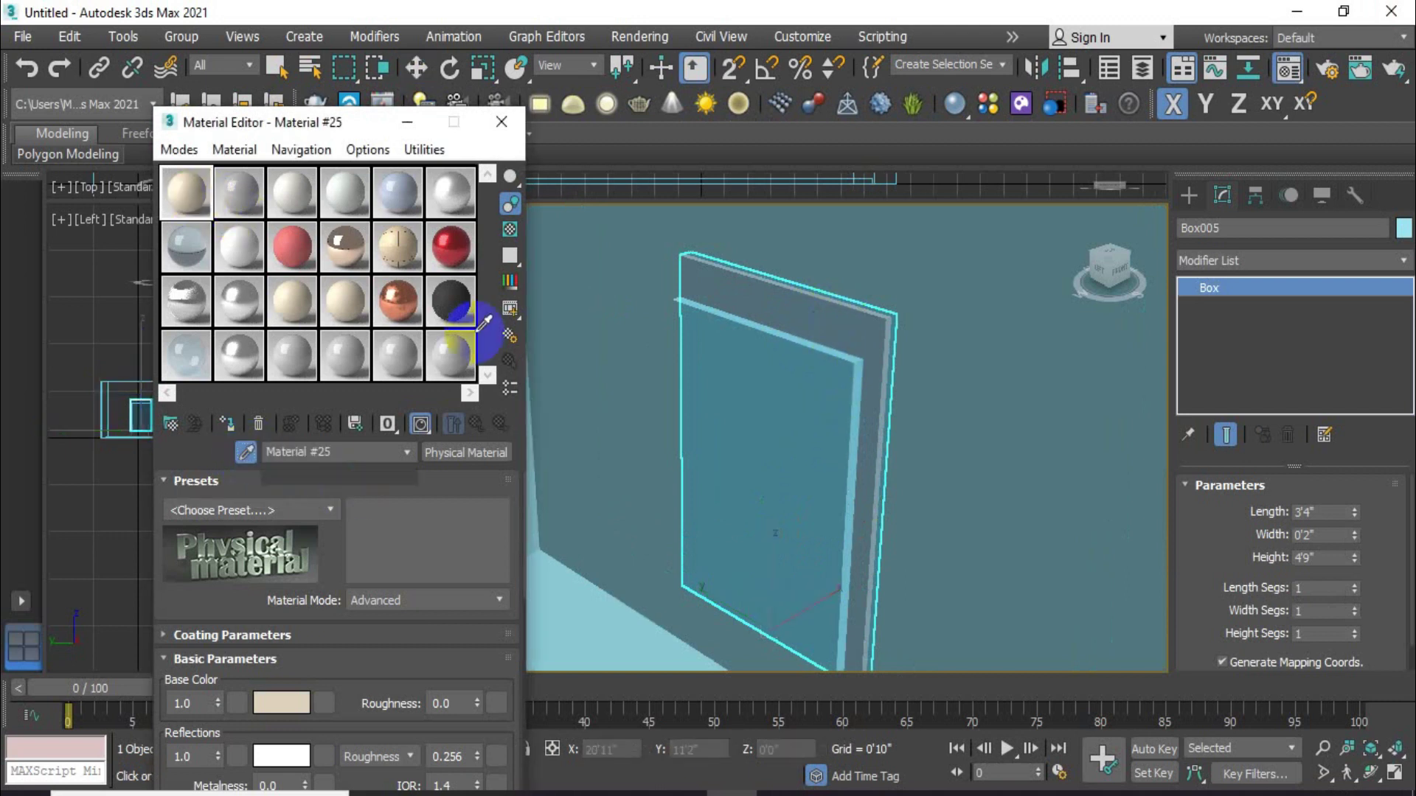
left_click(417, 430)
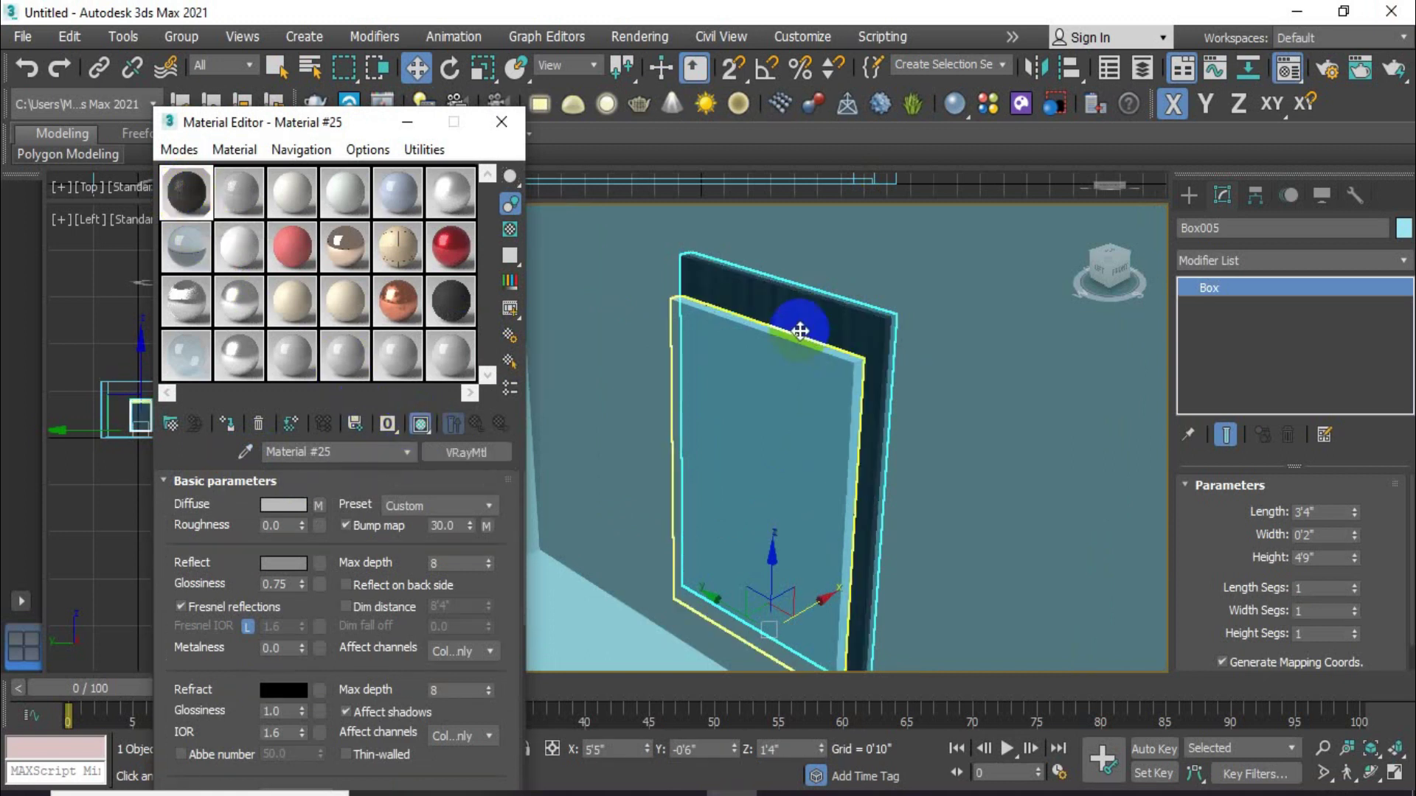
left_click(844, 360)
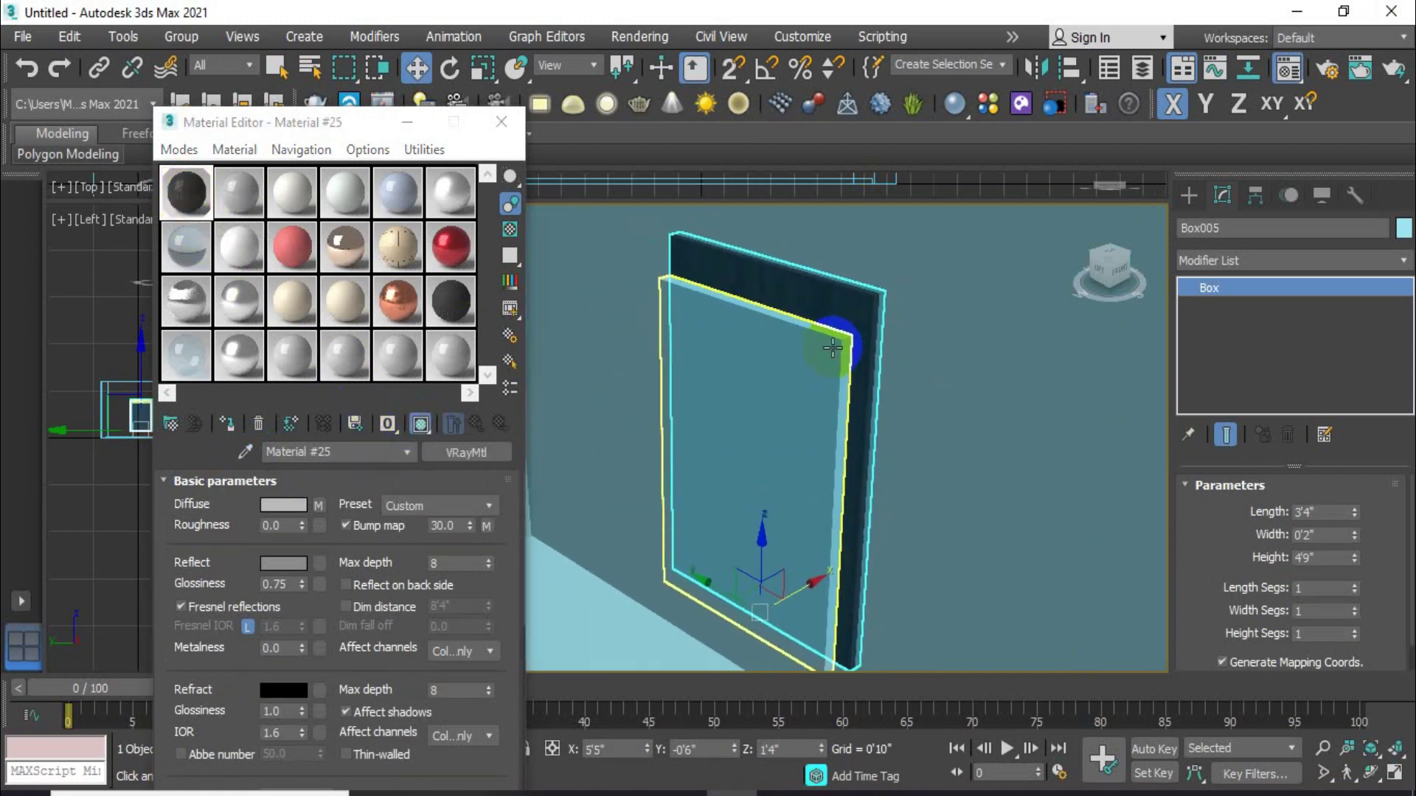
Move Box004 along X and up Z until it sits centred in the frame, checking in Left view
left_click_drag(786, 599, 806, 586)
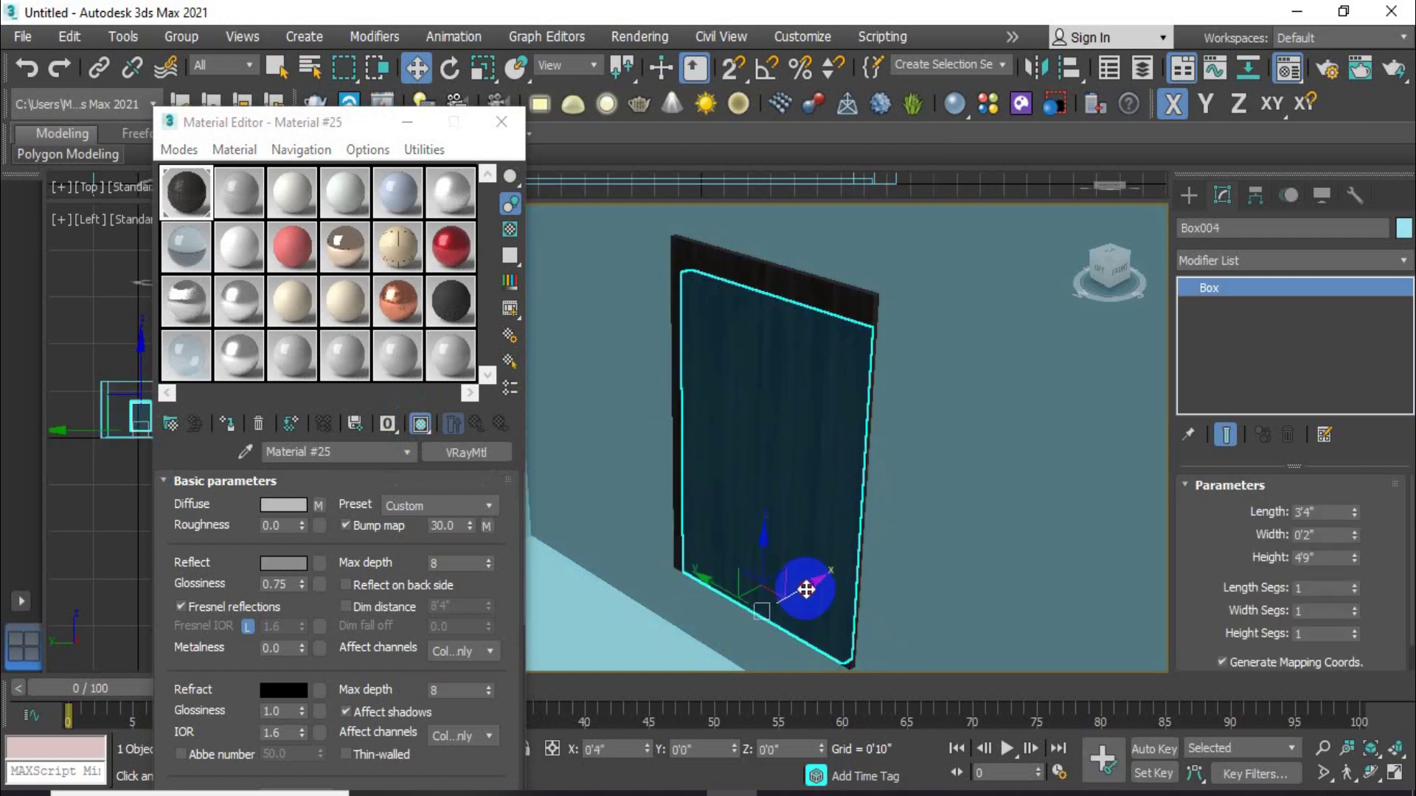
middle_click_drag(815, 578, 880, 561)
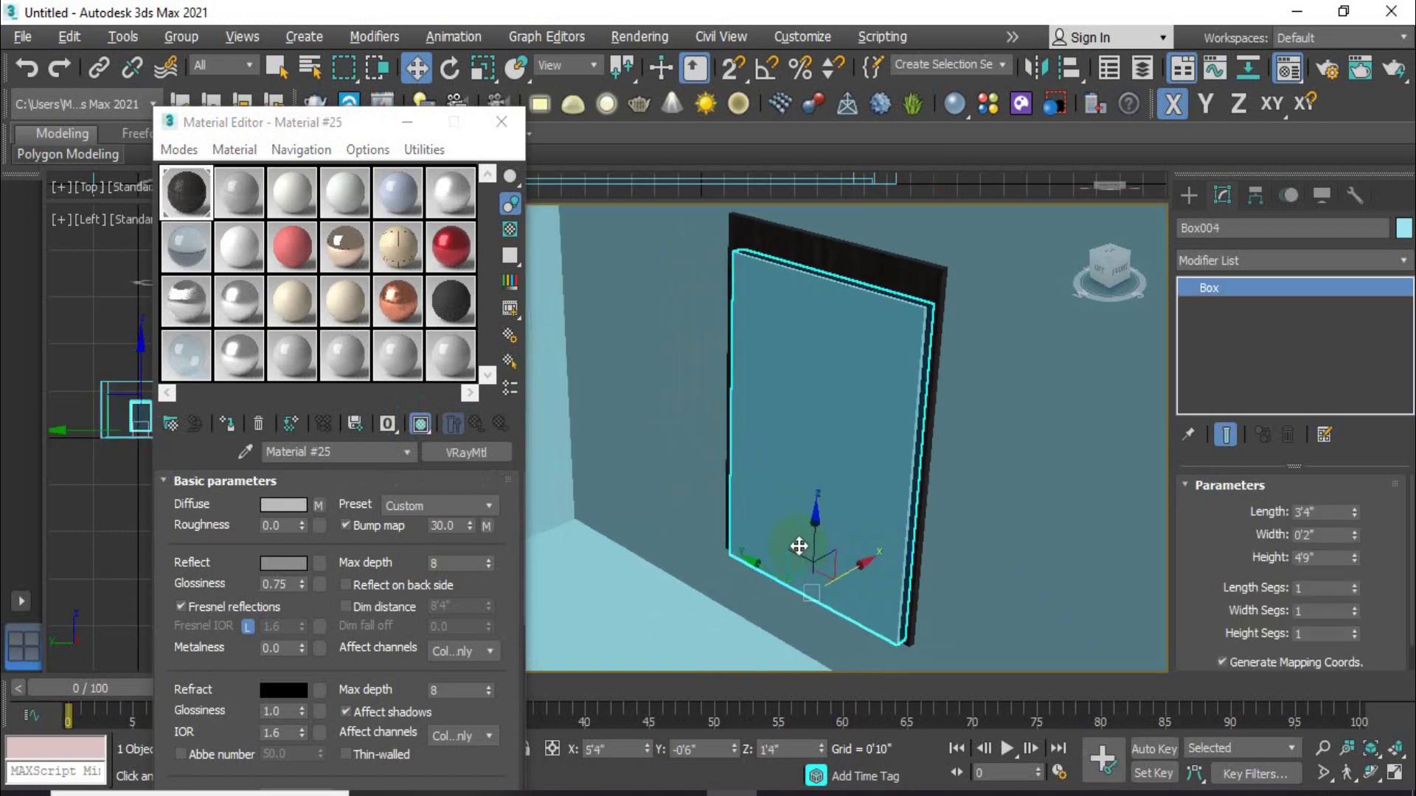
middle_click_drag(799, 546, 850, 531, "alt")
left_click_drag(816, 531, 828, 505)
mouse_move(828, 506)
middle_mouse_down("alt")
mouse_move(888, 470)
mouse_move(888, 294)
mouse_move(873, 401)
middle_mouse_up("alt")
left_click_drag(871, 598, 873, 600)
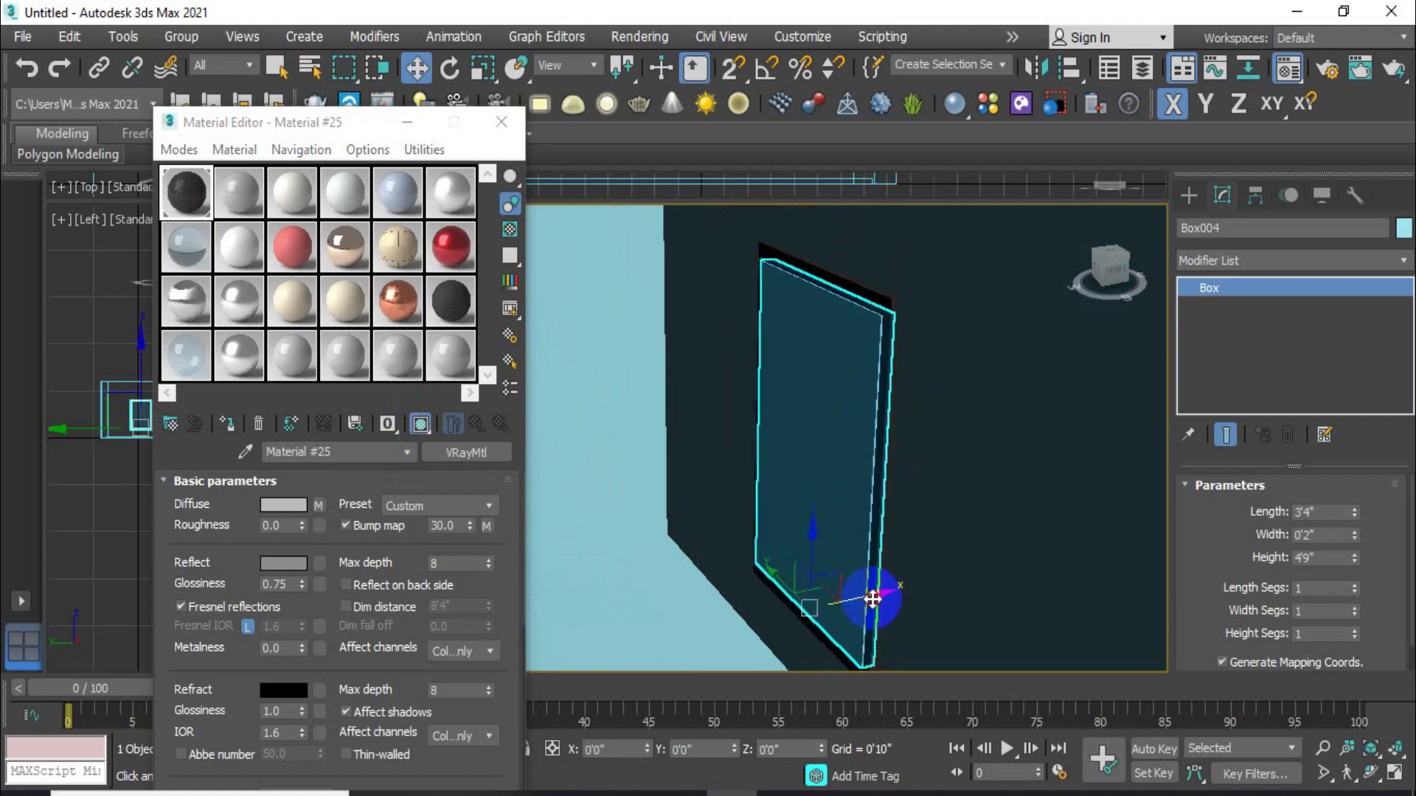
middle_click_drag(873, 600, 790, 497, "alt")
key("l")
mouse_move(871, 456)
middle_mouse_down("alt")
mouse_move(841, 457)
mouse_move(790, 521)
mouse_move(853, 496)
mouse_move(808, 454)
mouse_move(792, 383)
middle_mouse_up("alt")
Make the 02 - Default sample slot active in the Material Editor
left_click(243, 209)
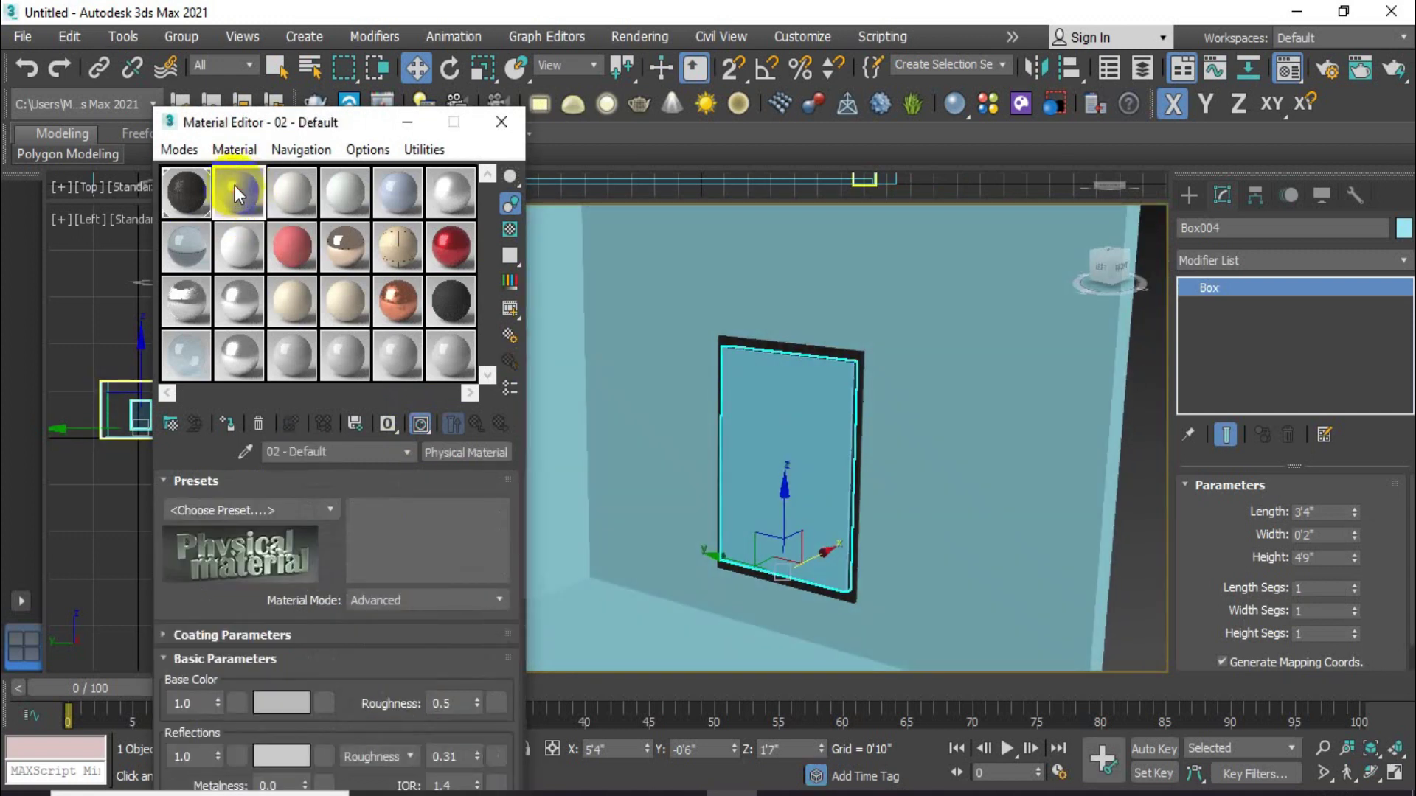
left_click(289, 250)
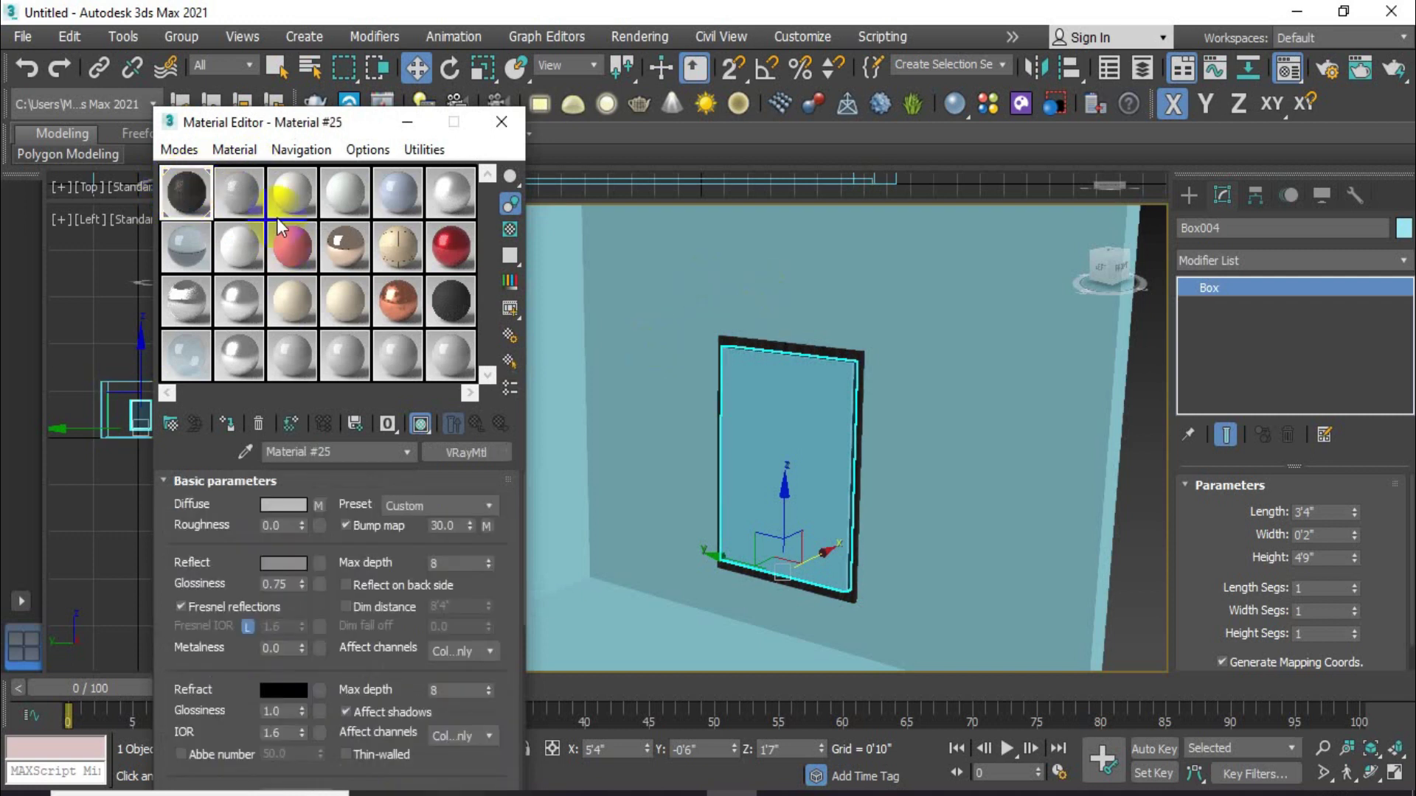
left_click(236, 186)
middle_click_drag(827, 506, 810, 429, "alt")
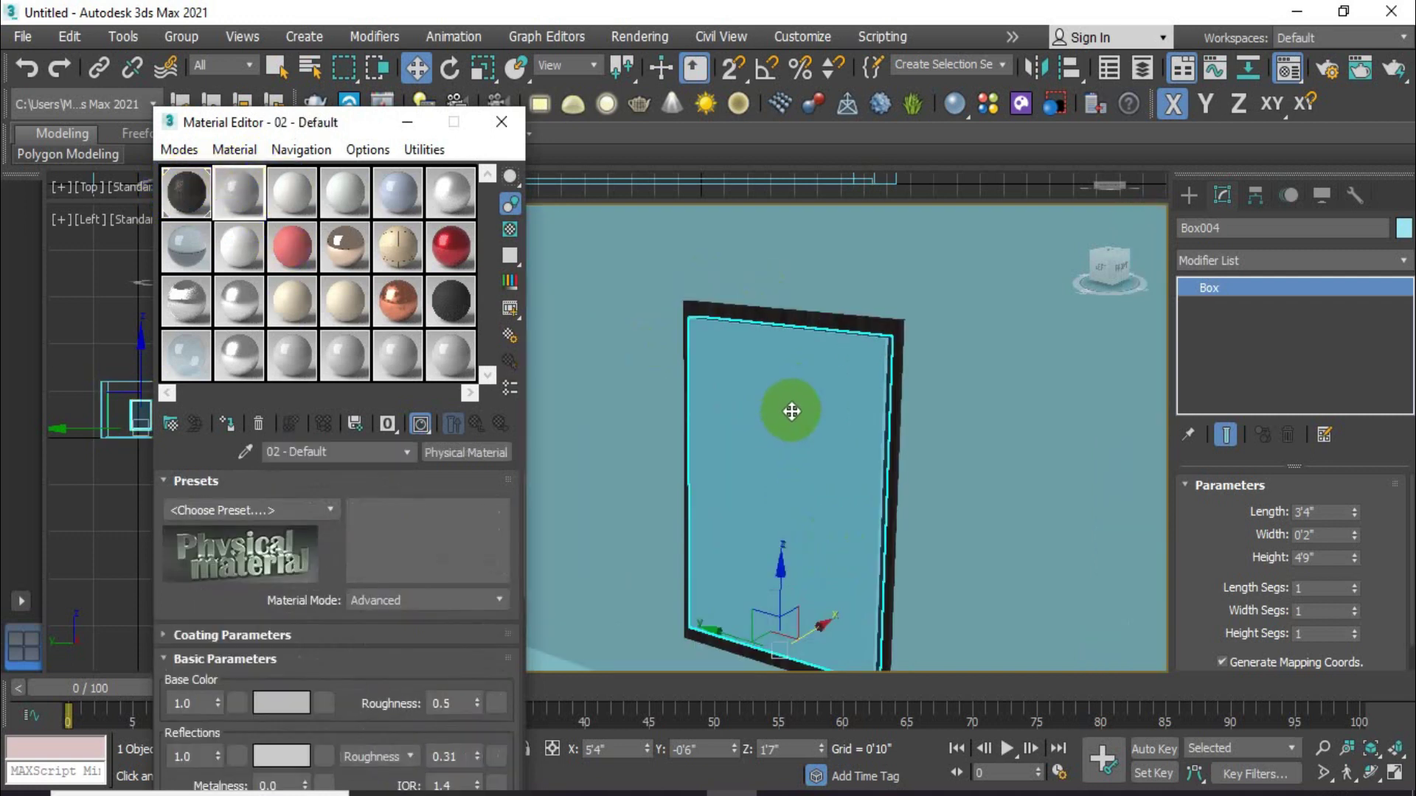
left_click(233, 241)
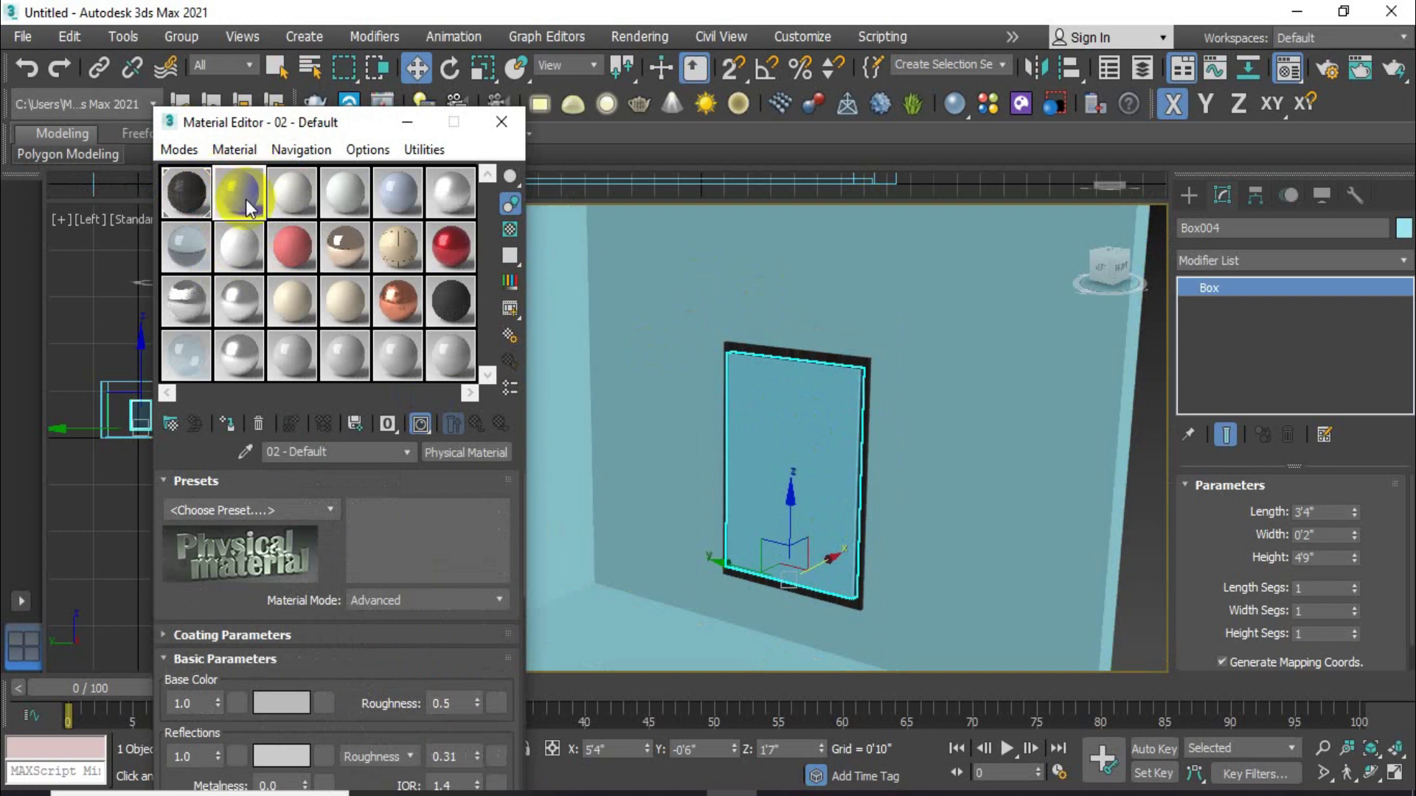
Change its type from Physical Material to VRayMtl in the V-Ray browser group
left_click(442, 433)
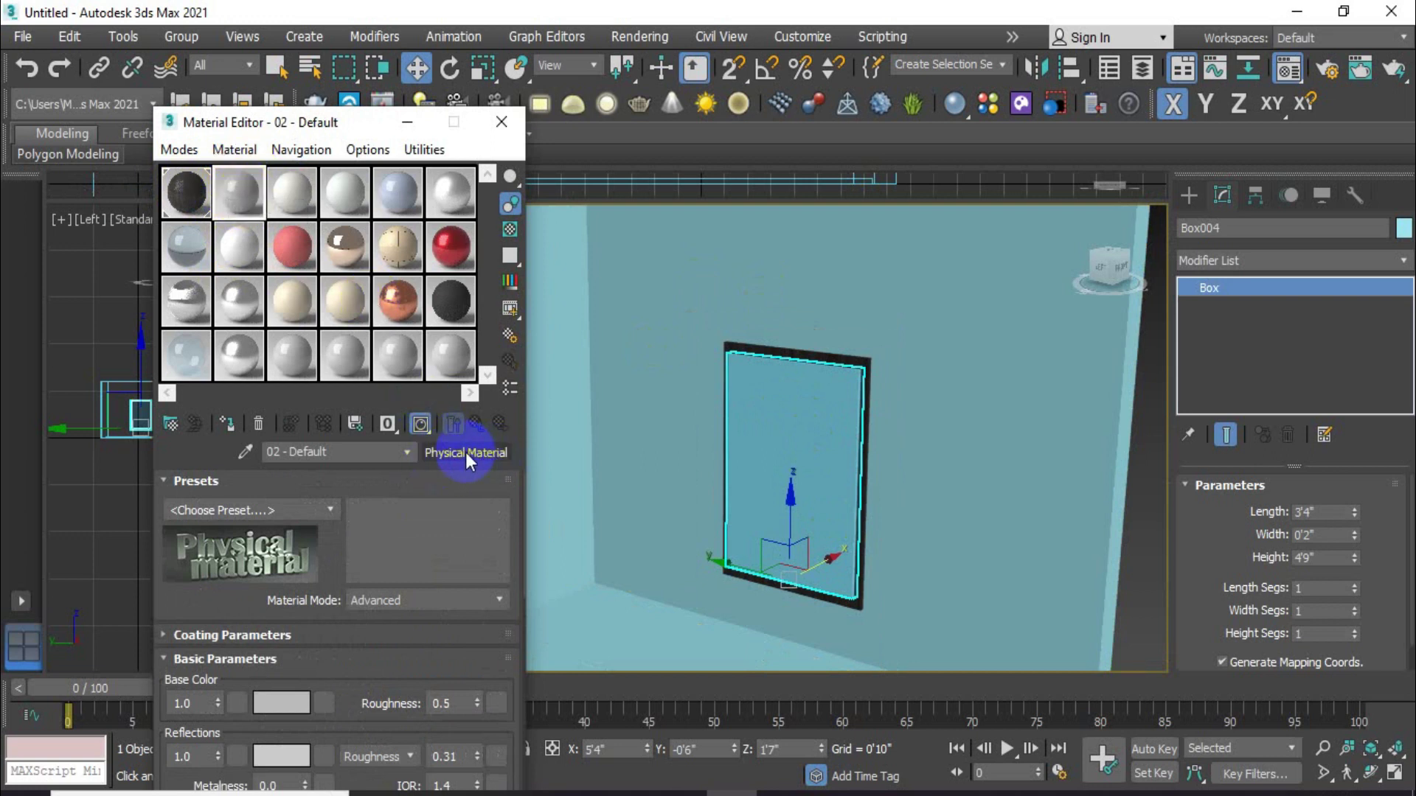
left_click(466, 453)
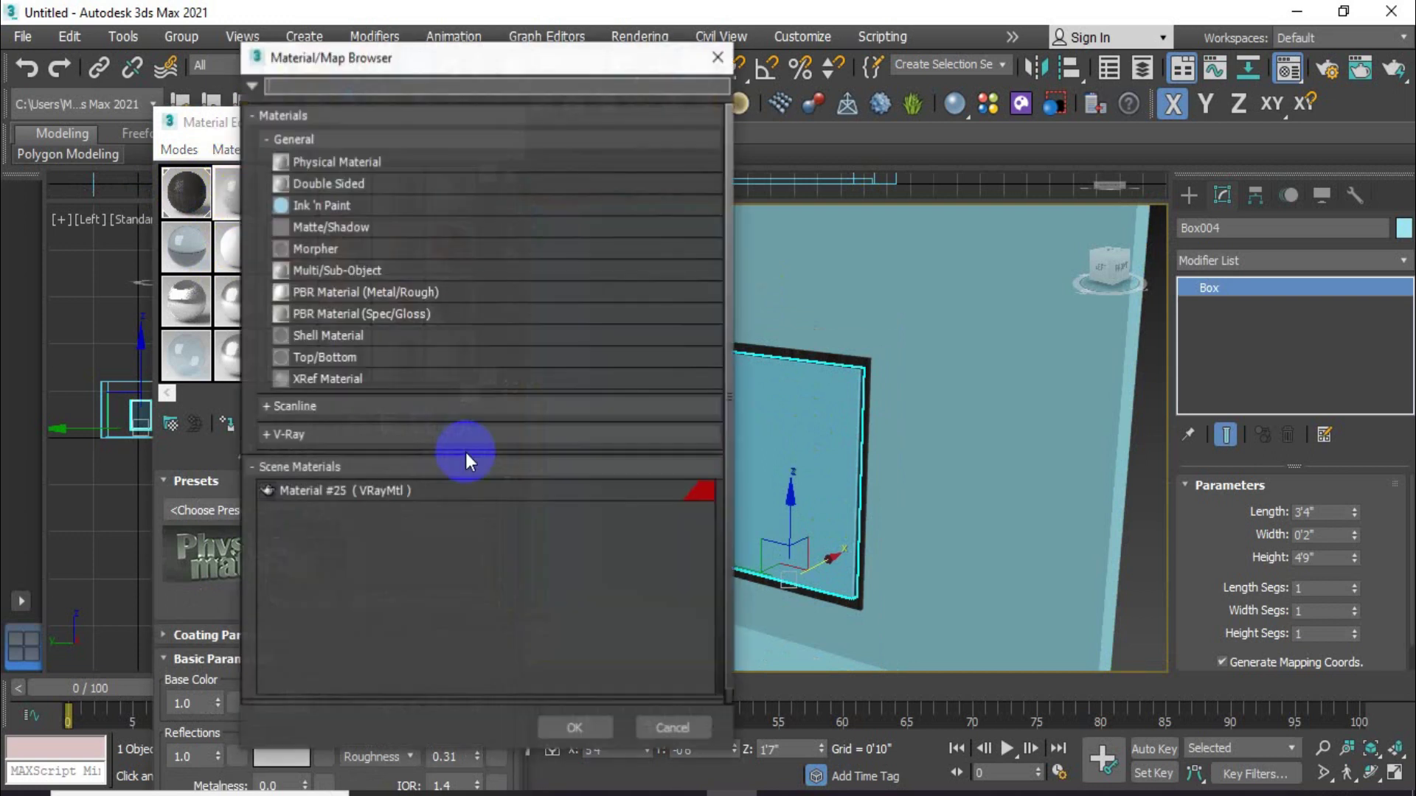
left_click(273, 435)
scroll(355, 481, "down", 1)
scroll(368, 547, "down", 1)
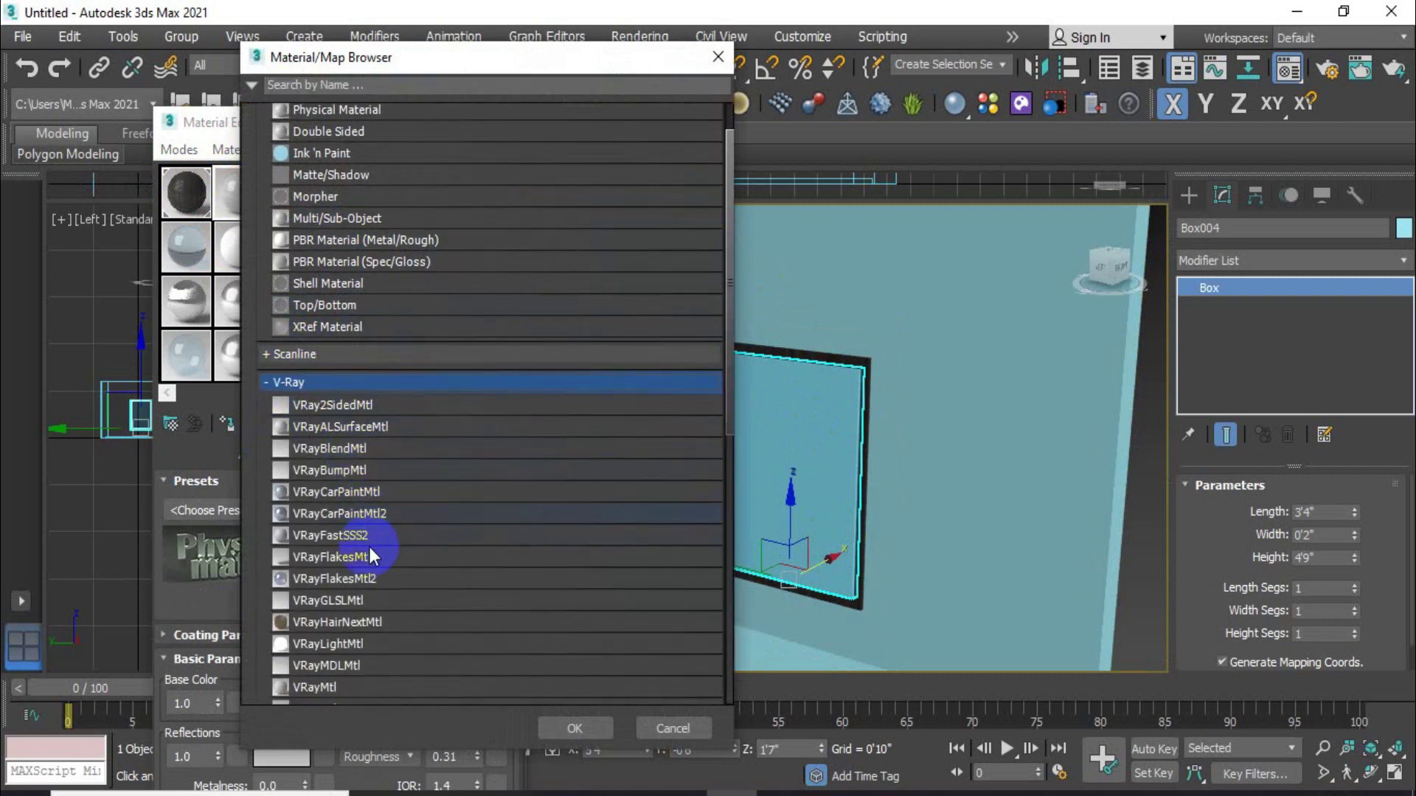
scroll(365, 567, "down", 1)
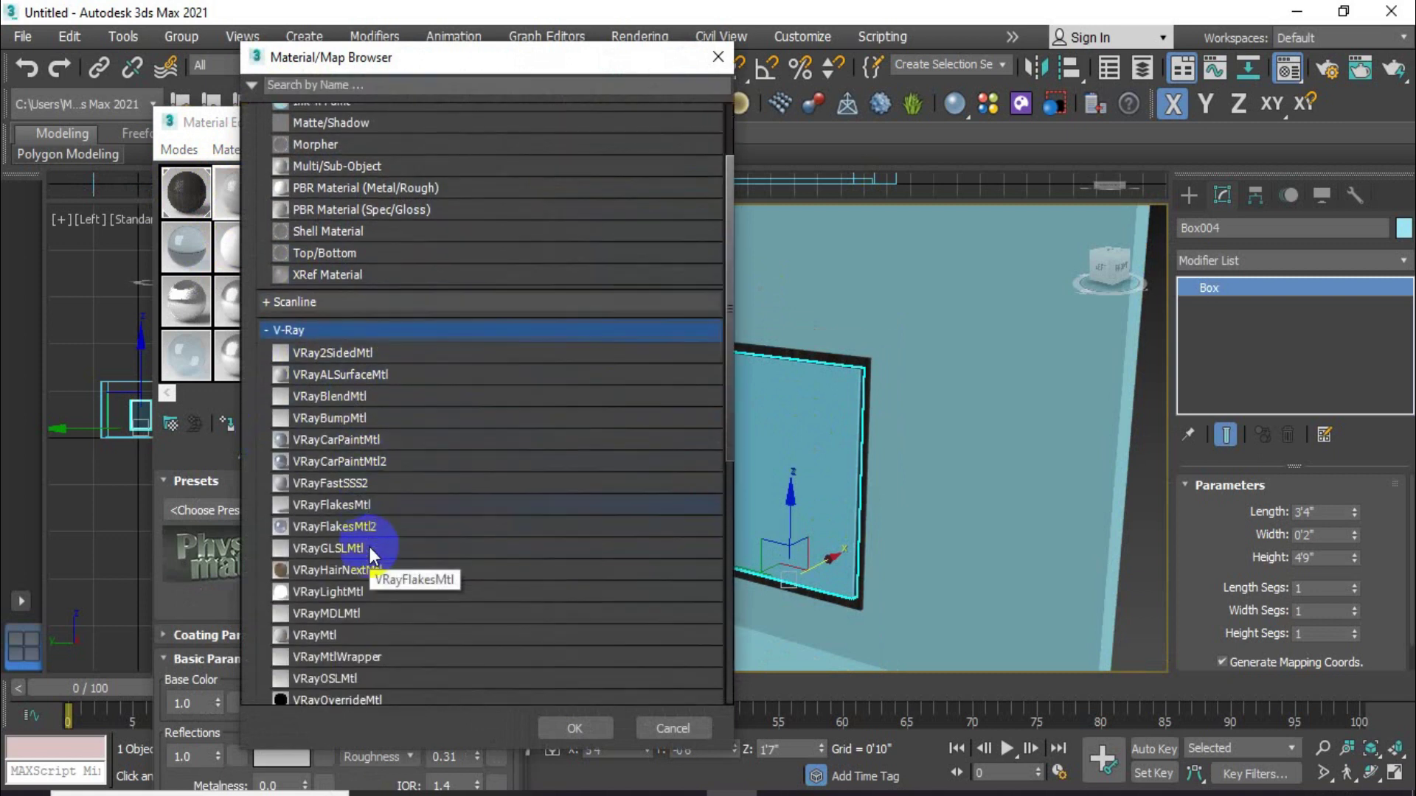
left_click(334, 635)
left_click(572, 730)
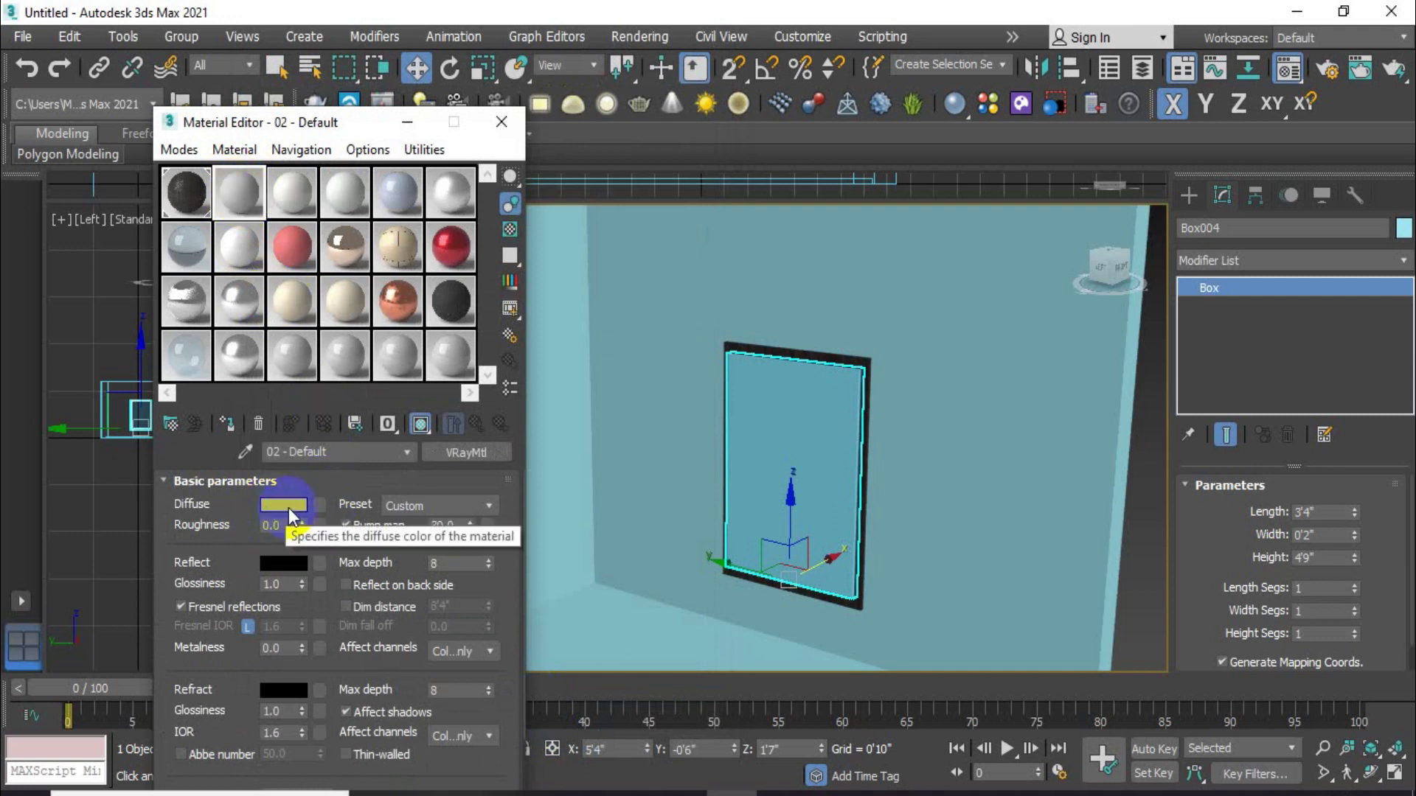
Set 02 - Default's Diffuse to black and Reflect to white, with Fresnel reflections off
left_click(285, 506)
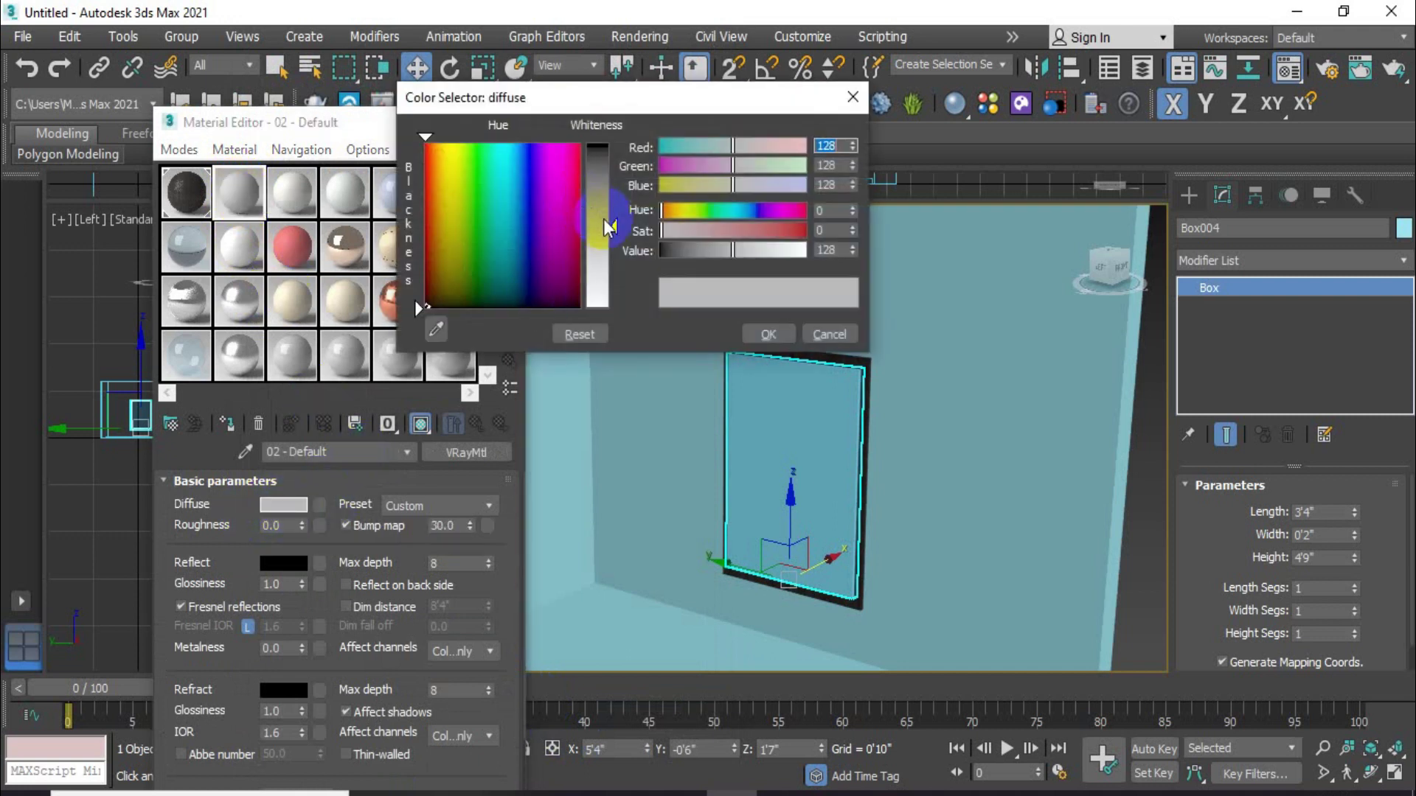
left_click_drag(614, 224, 616, 145)
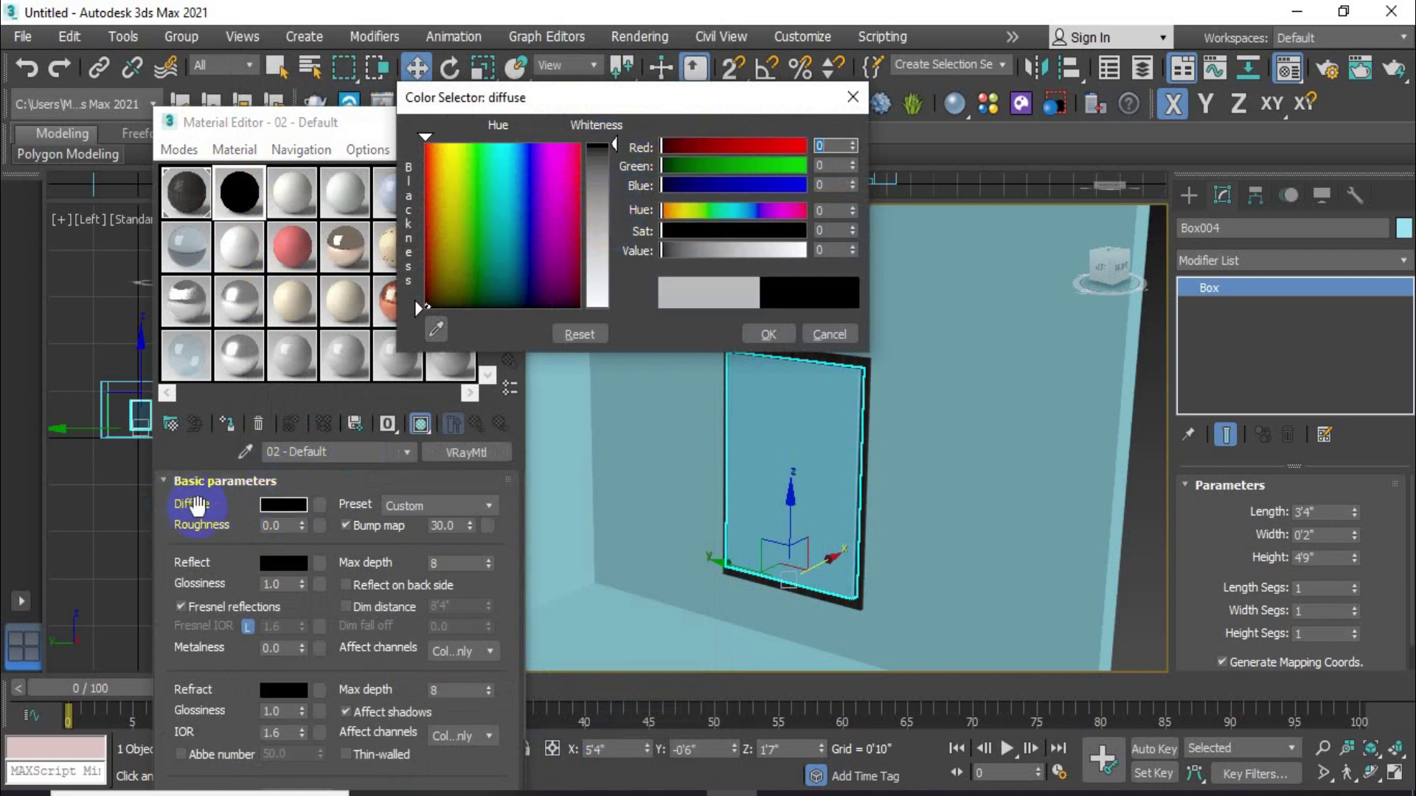
left_click(767, 334)
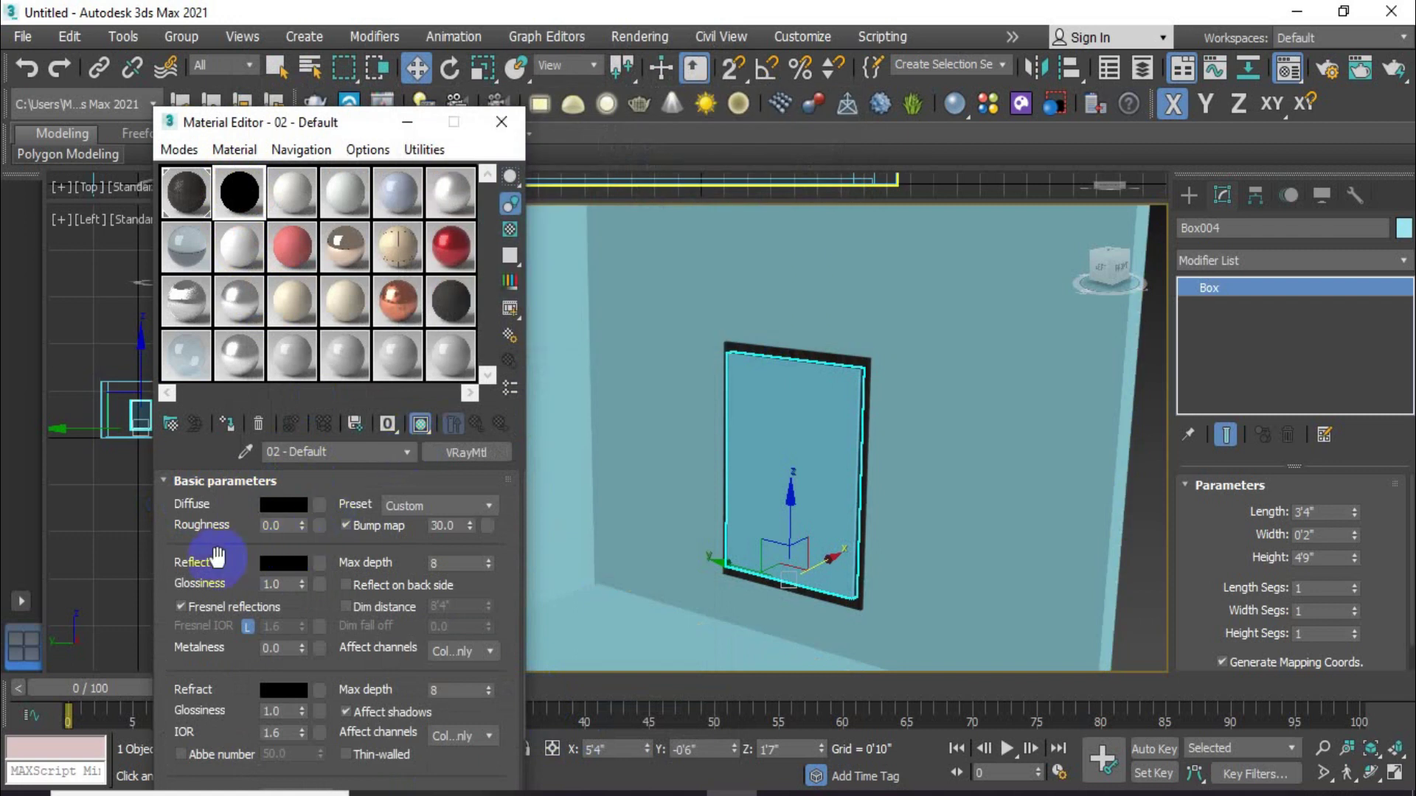
left_click(281, 564)
left_click_drag(616, 146, 614, 308)
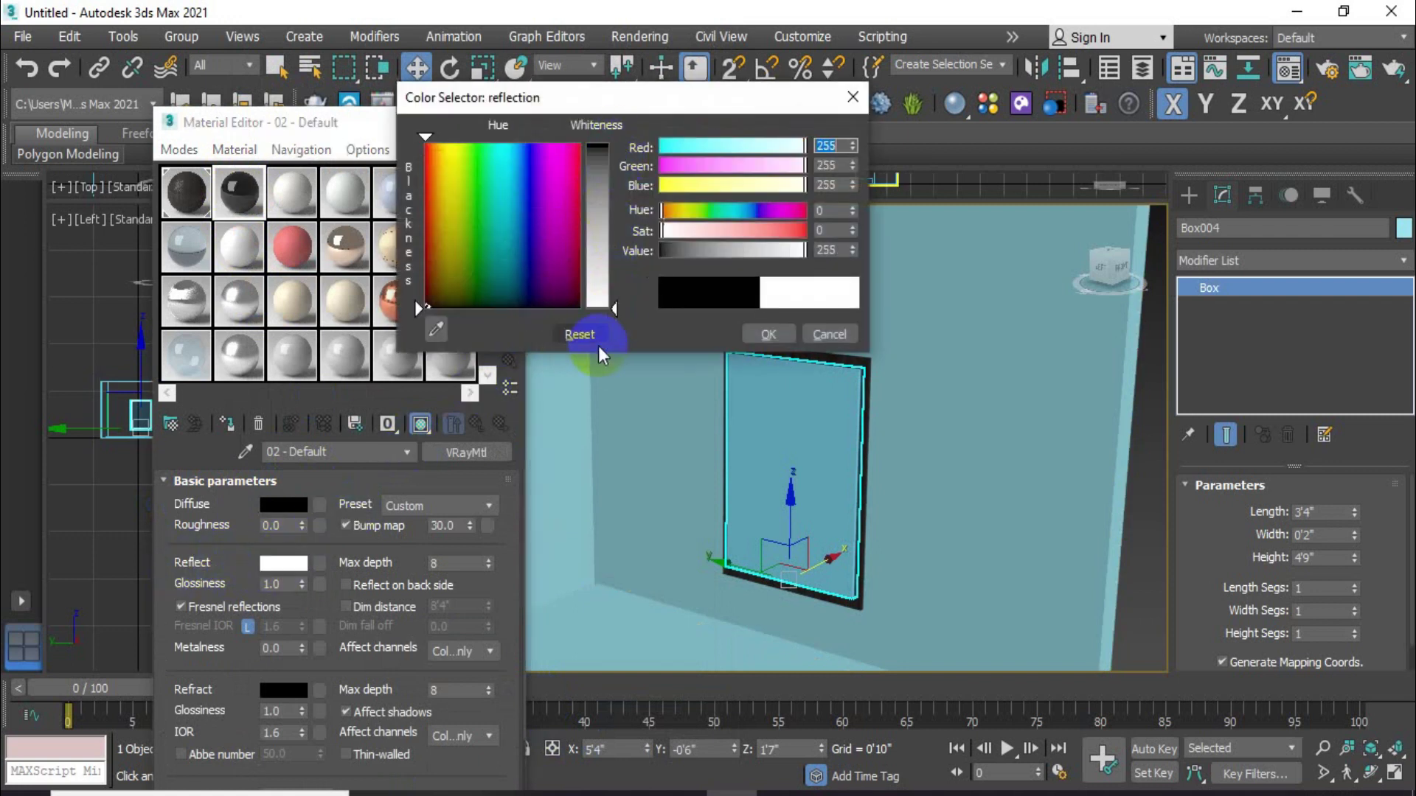
left_click(767, 334)
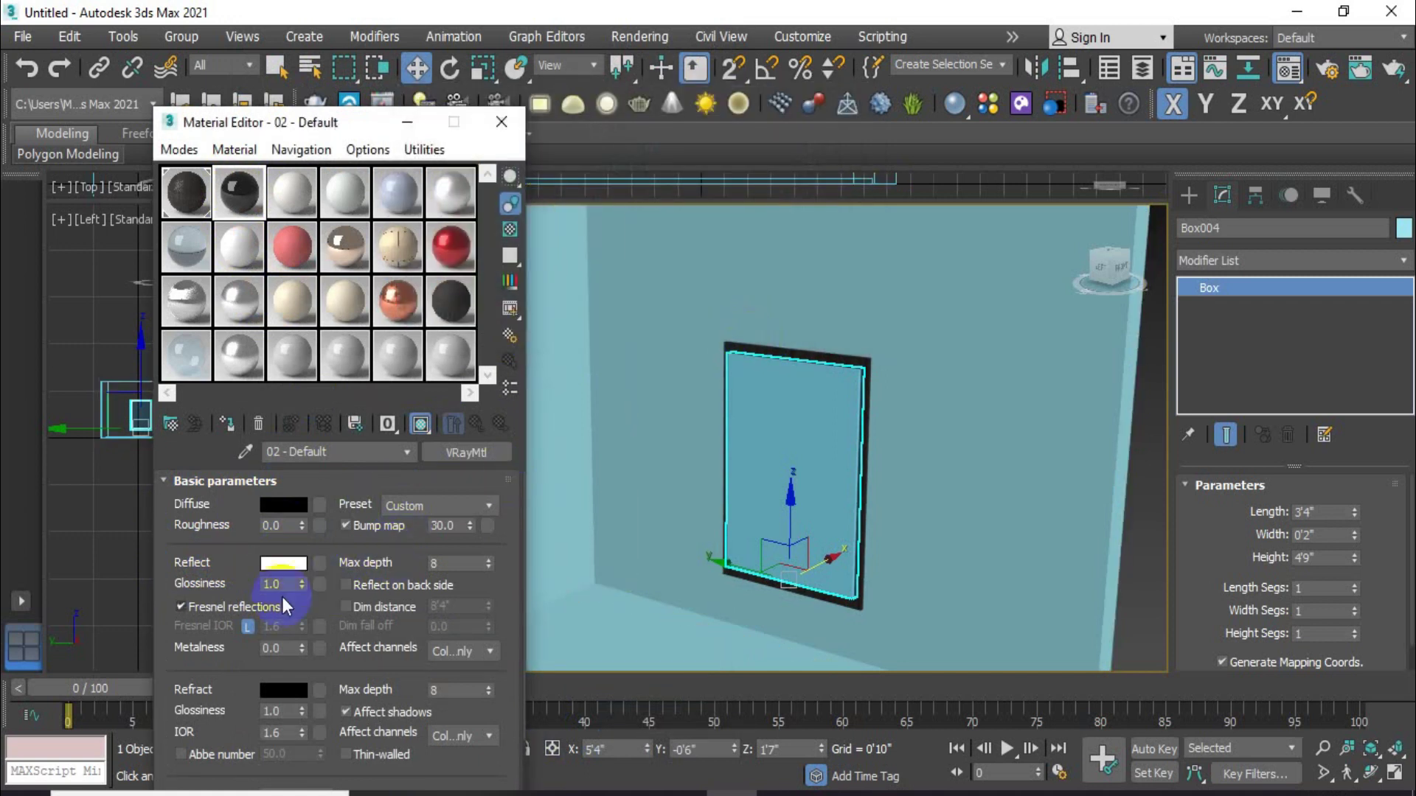
mouse_move(233, 608)
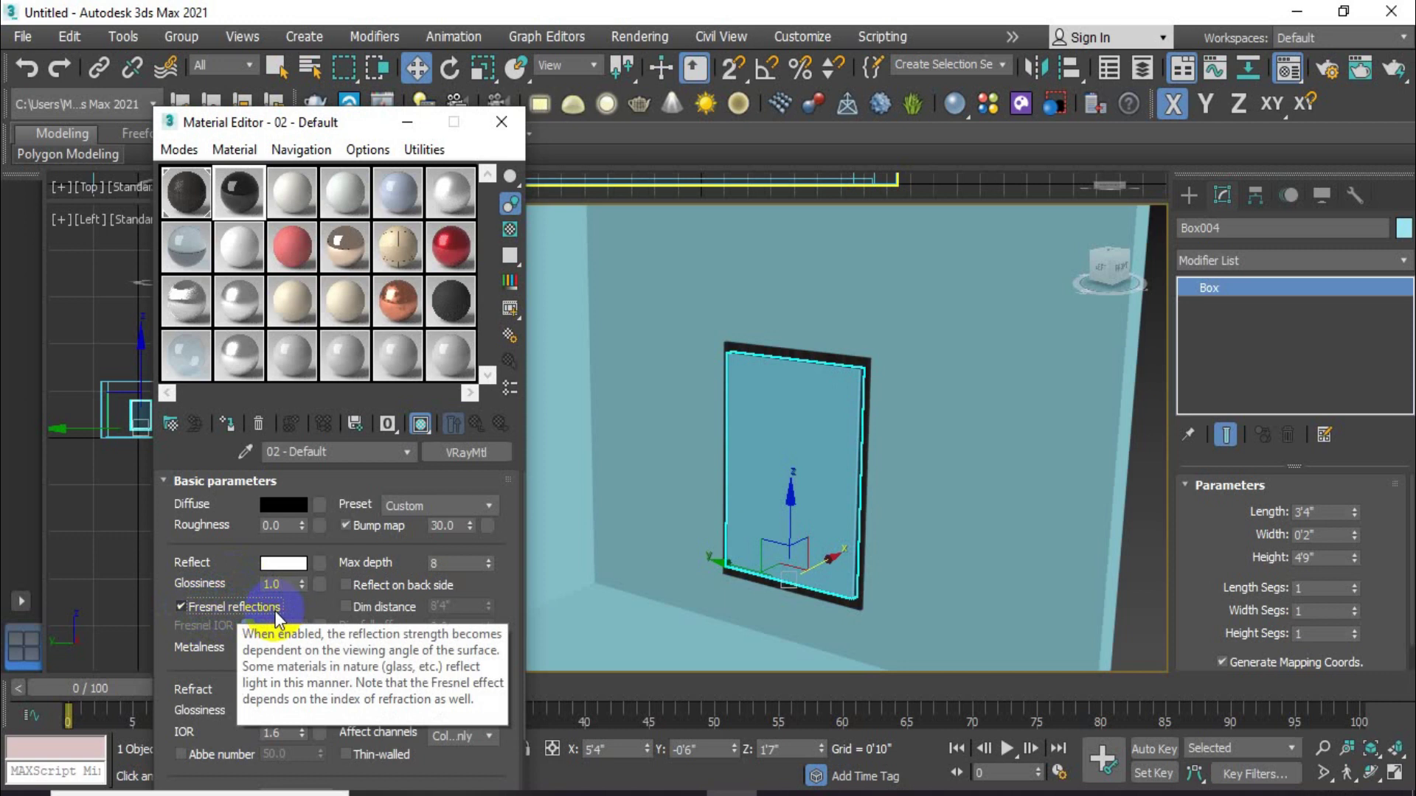
left_click(179, 606)
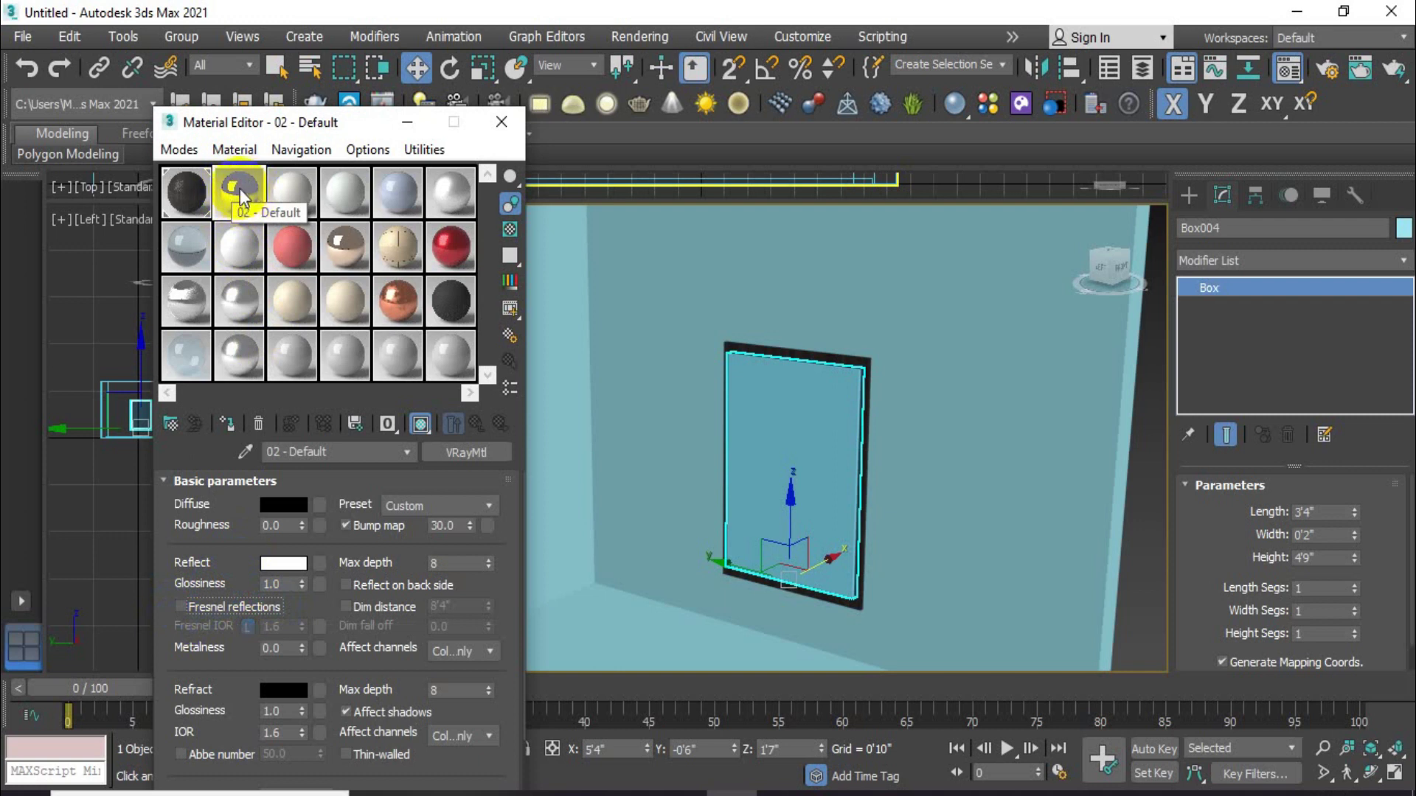
Drag the mirror material onto front panel Box004 and close the Material Editor
left_click_drag(730, 428, 786, 427)
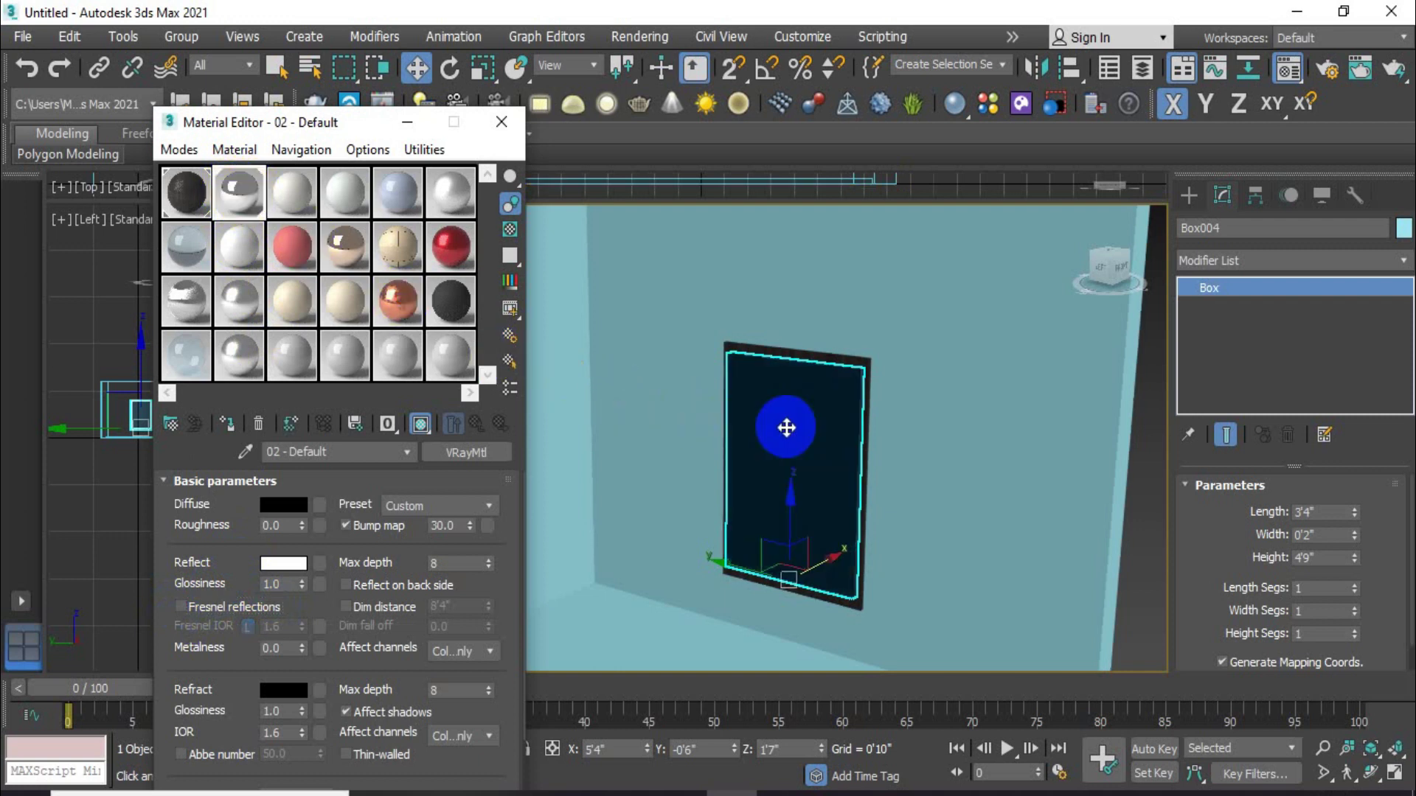
mouse_move(820, 457)
middle_mouse_down("alt")
mouse_move(973, 474)
mouse_move(942, 499)
mouse_move(810, 474)
middle_mouse_up("alt")
left_click(1090, 532)
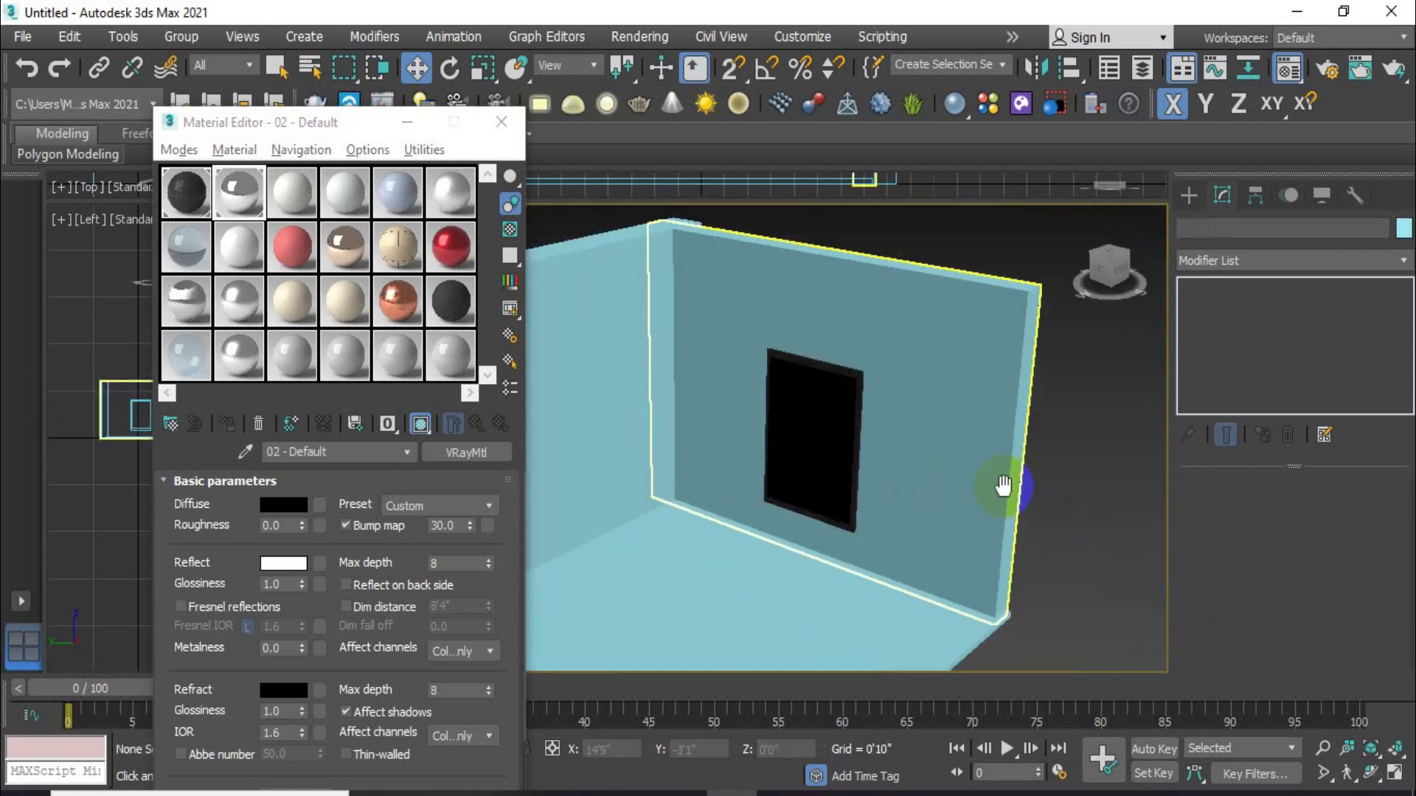
middle_click_drag(1003, 484, 979, 486)
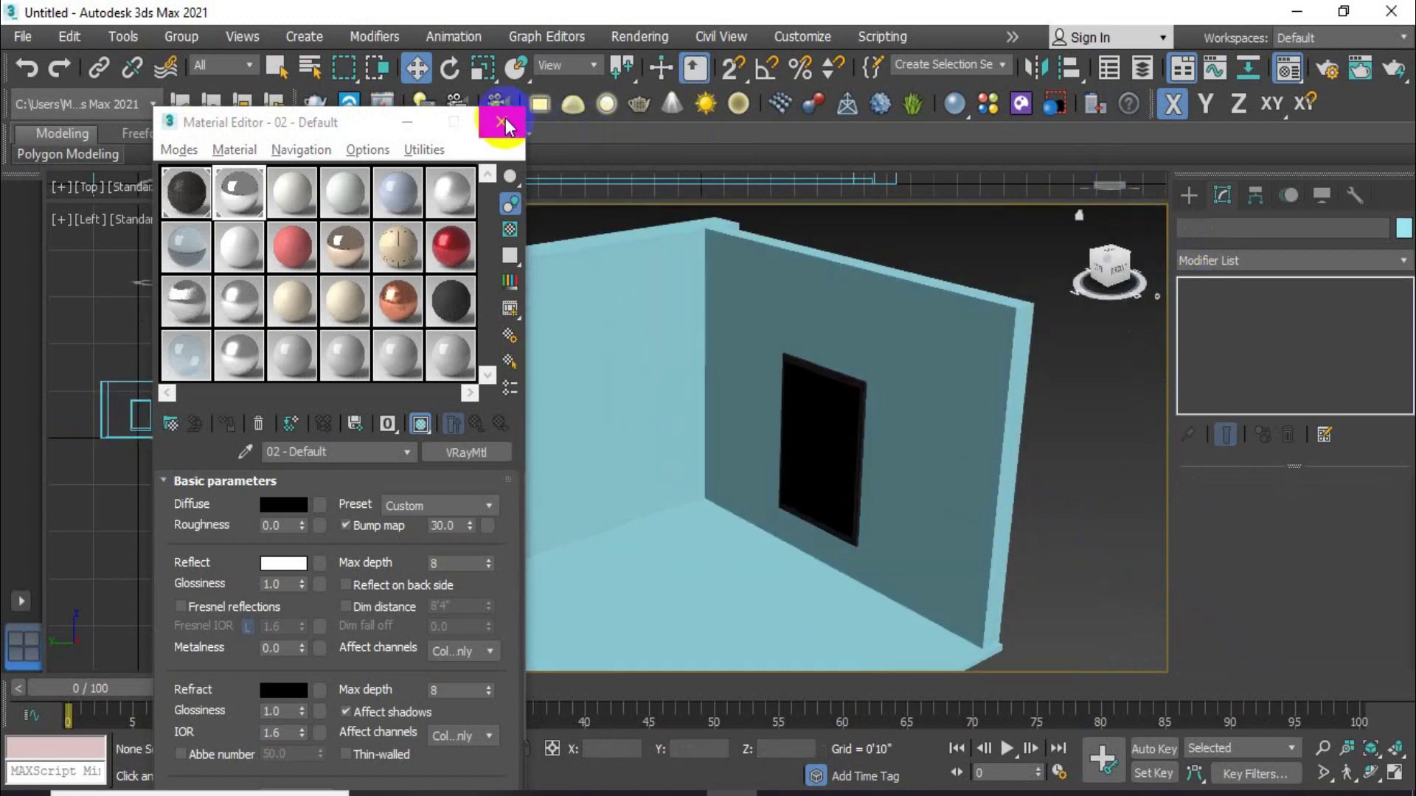
left_click(504, 124)
Import the walking-man asset from Chaos Cosmos and place it on the room floor
left_click(1018, 106)
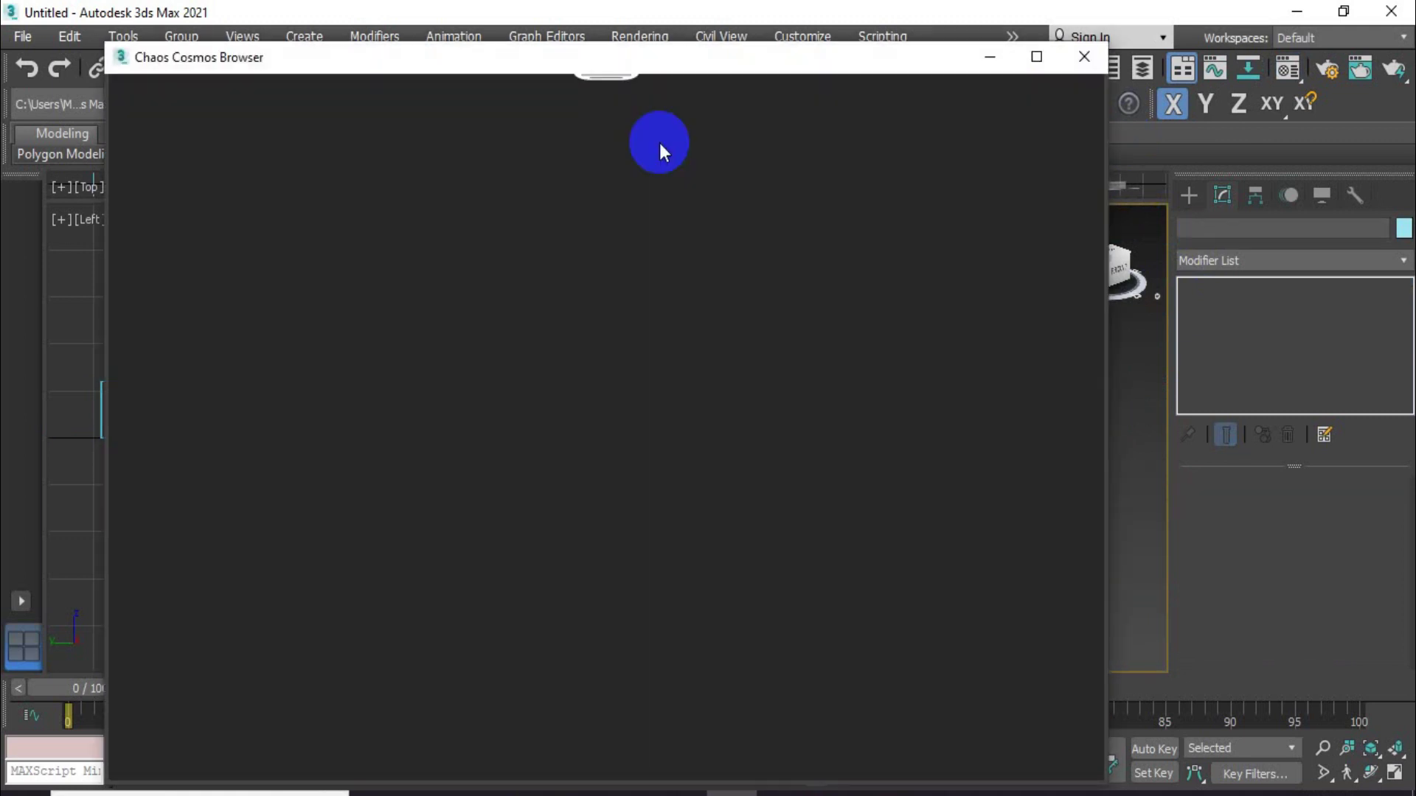
left_click(1253, 795)
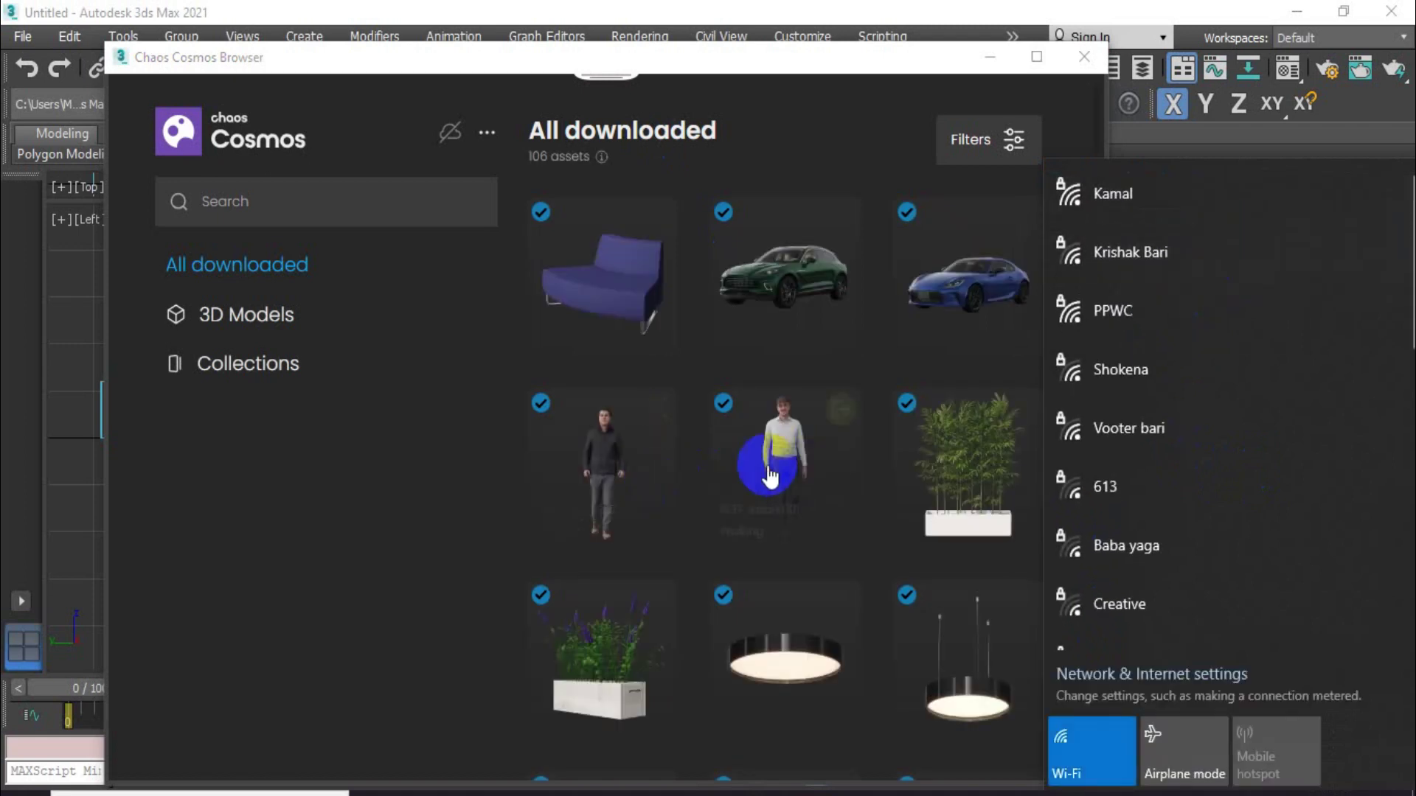
left_click(840, 407)
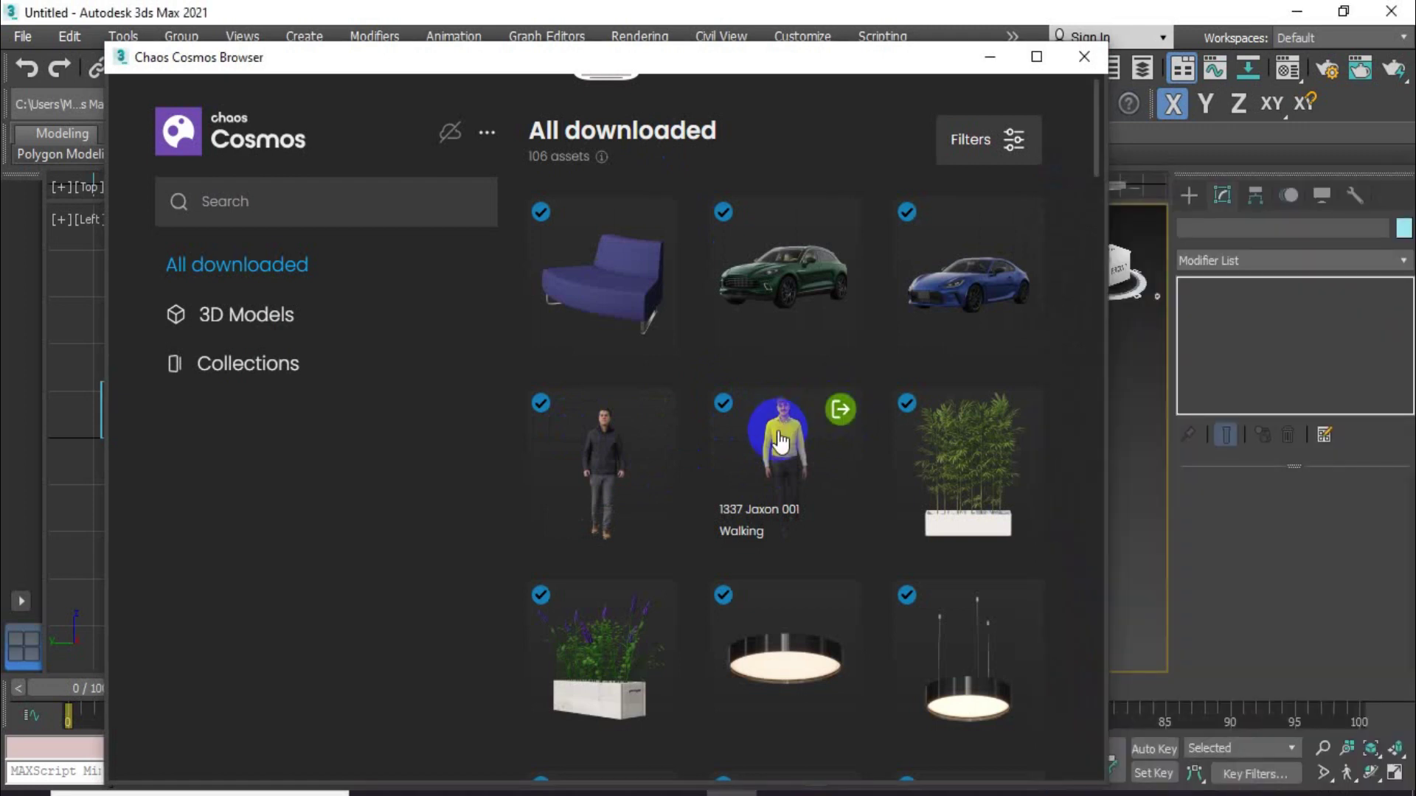
left_click(1082, 55)
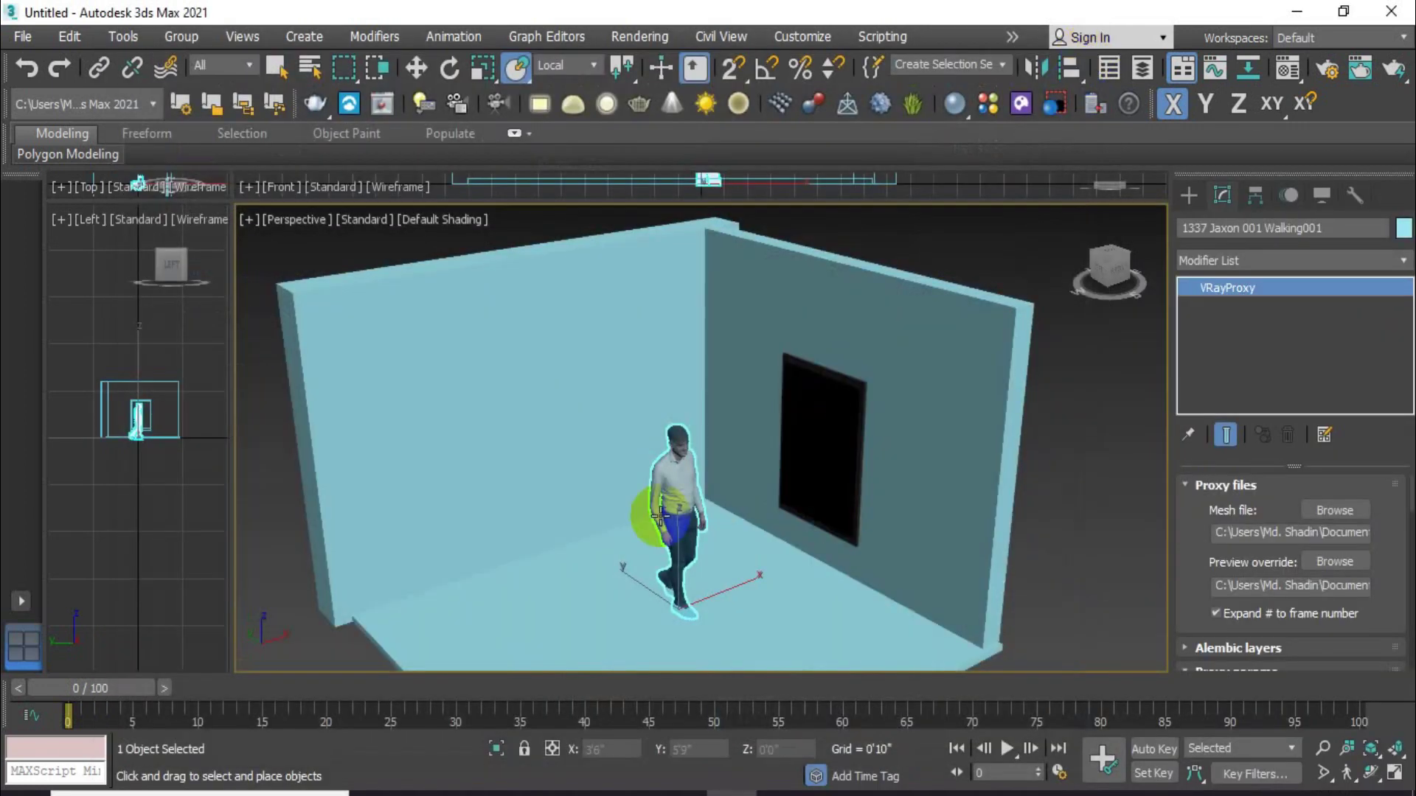
Move the walking man toward the mirror and rotate him about Z to face it
left_click(418, 72)
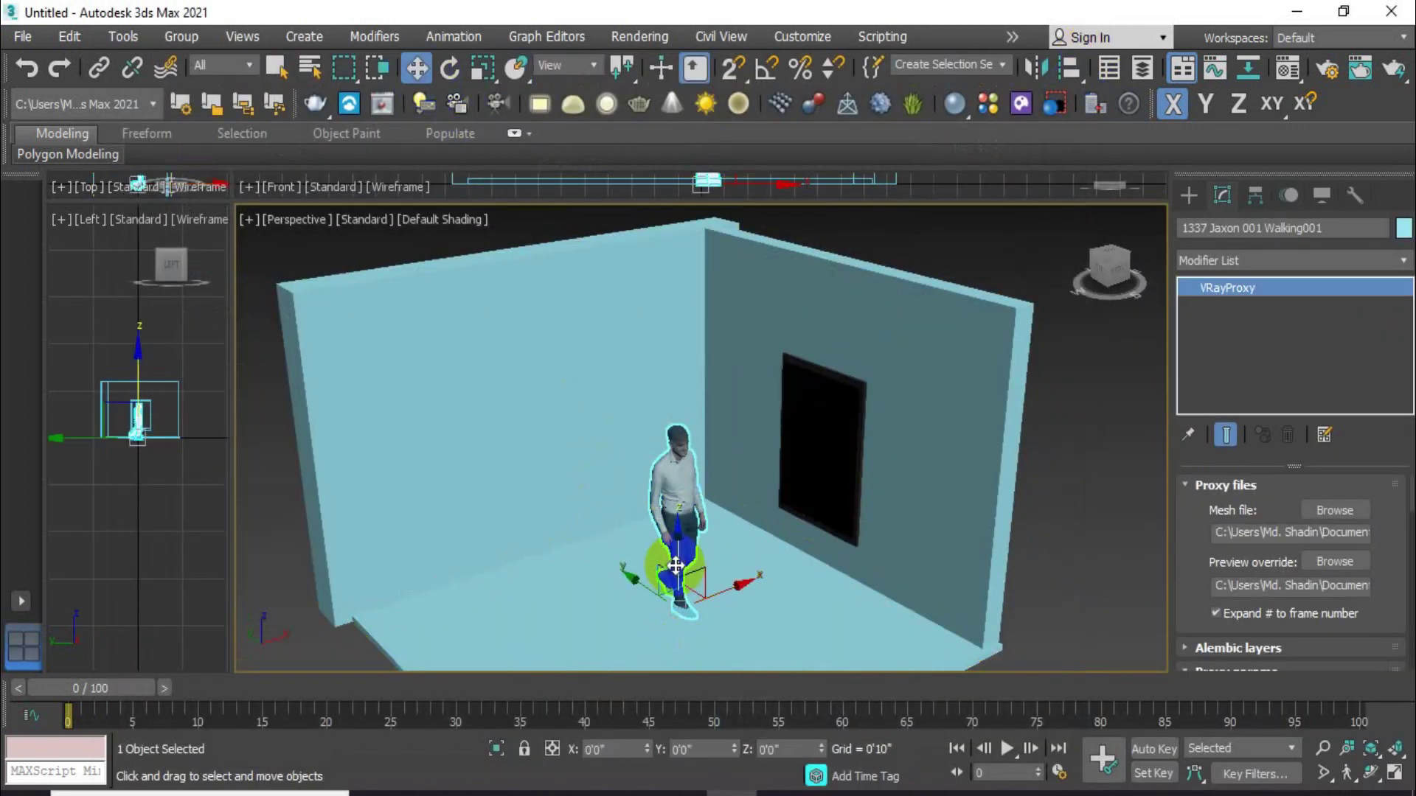
left_click_drag(680, 560, 790, 572)
mouse_move(790, 572)
middle_mouse_down()
mouse_move(850, 567)
mouse_move(768, 543)
mouse_move(784, 483)
middle_mouse_up()
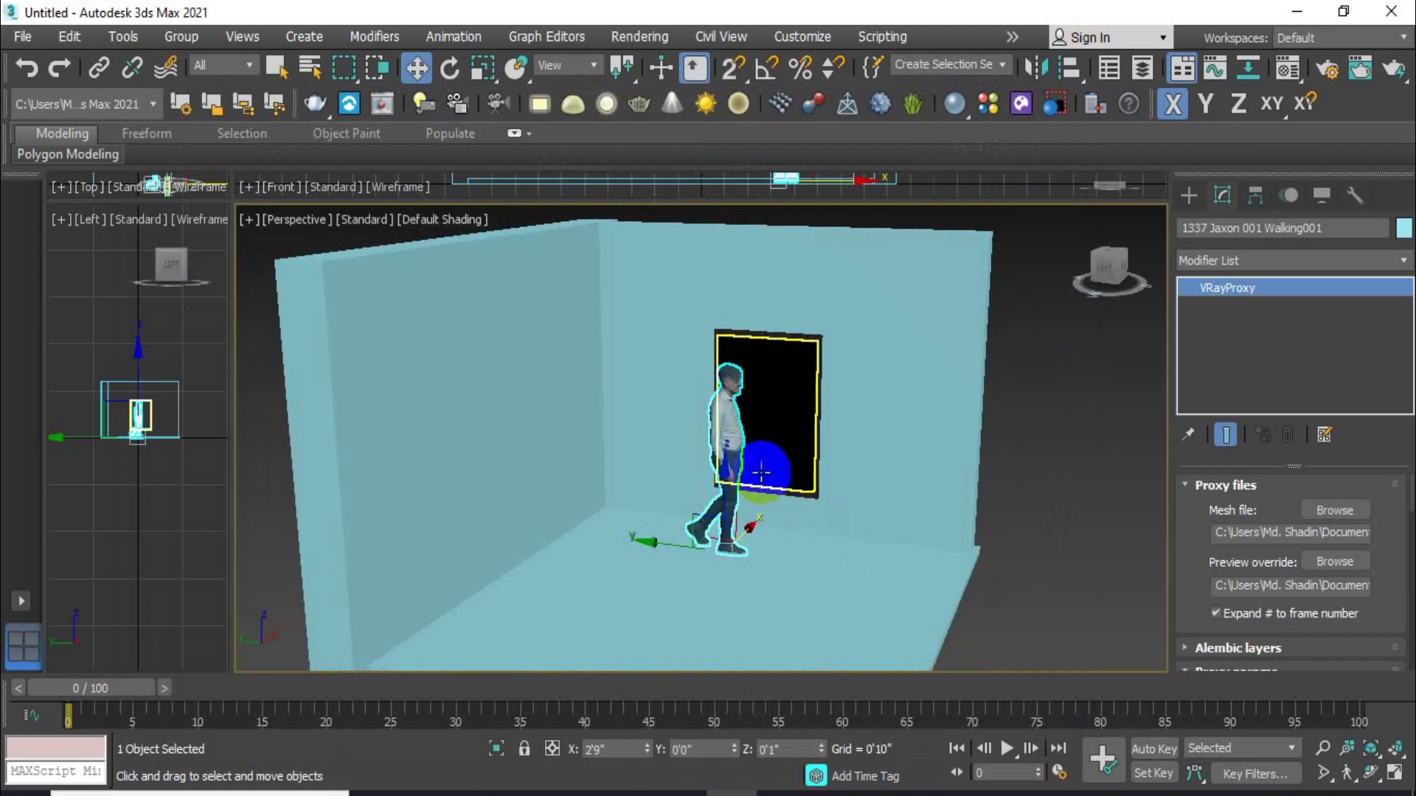
left_click(449, 69)
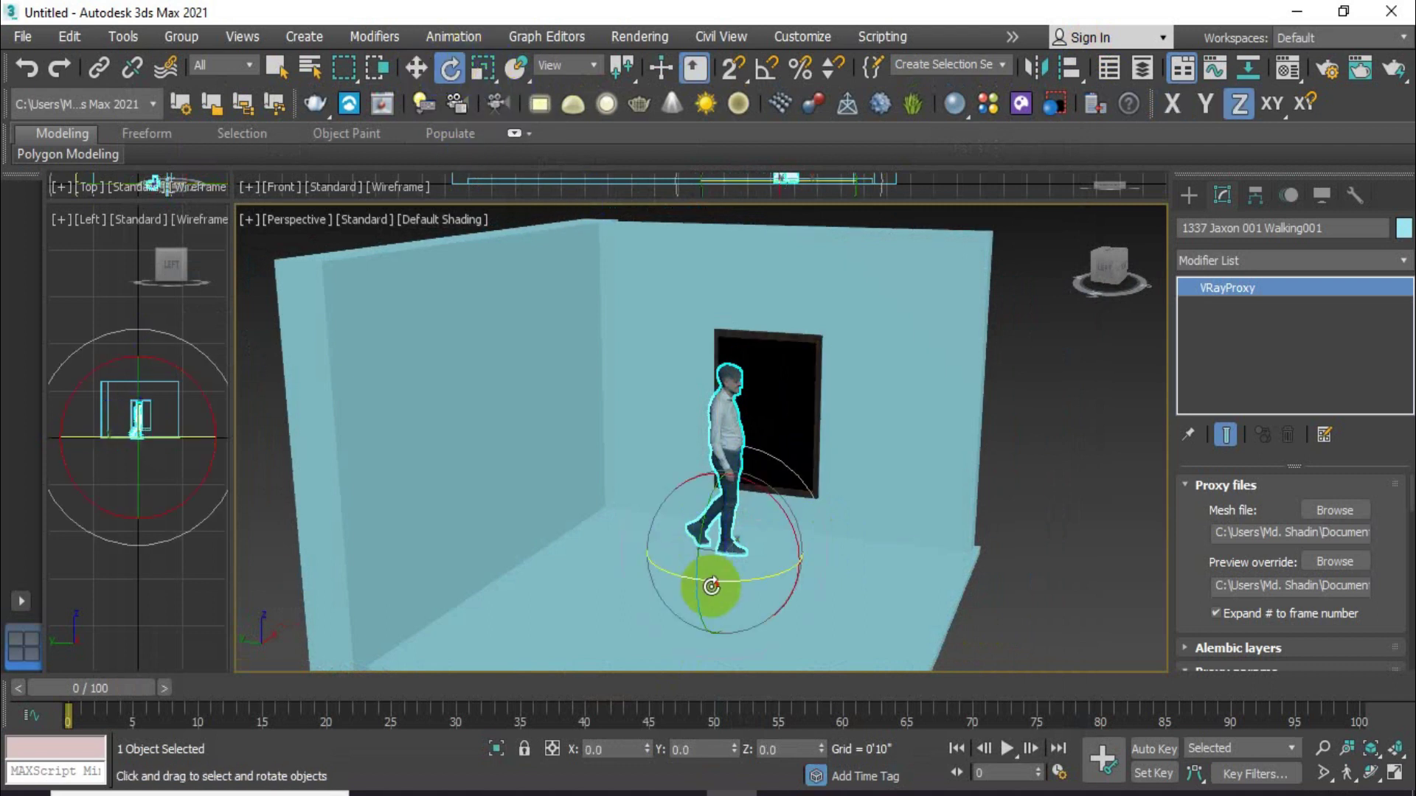
left_click_drag(712, 586, 853, 572)
mouse_move(853, 572)
middle_mouse_down("alt")
mouse_move(793, 597)
mouse_move(767, 575)
middle_mouse_up("alt")
left_click(417, 69)
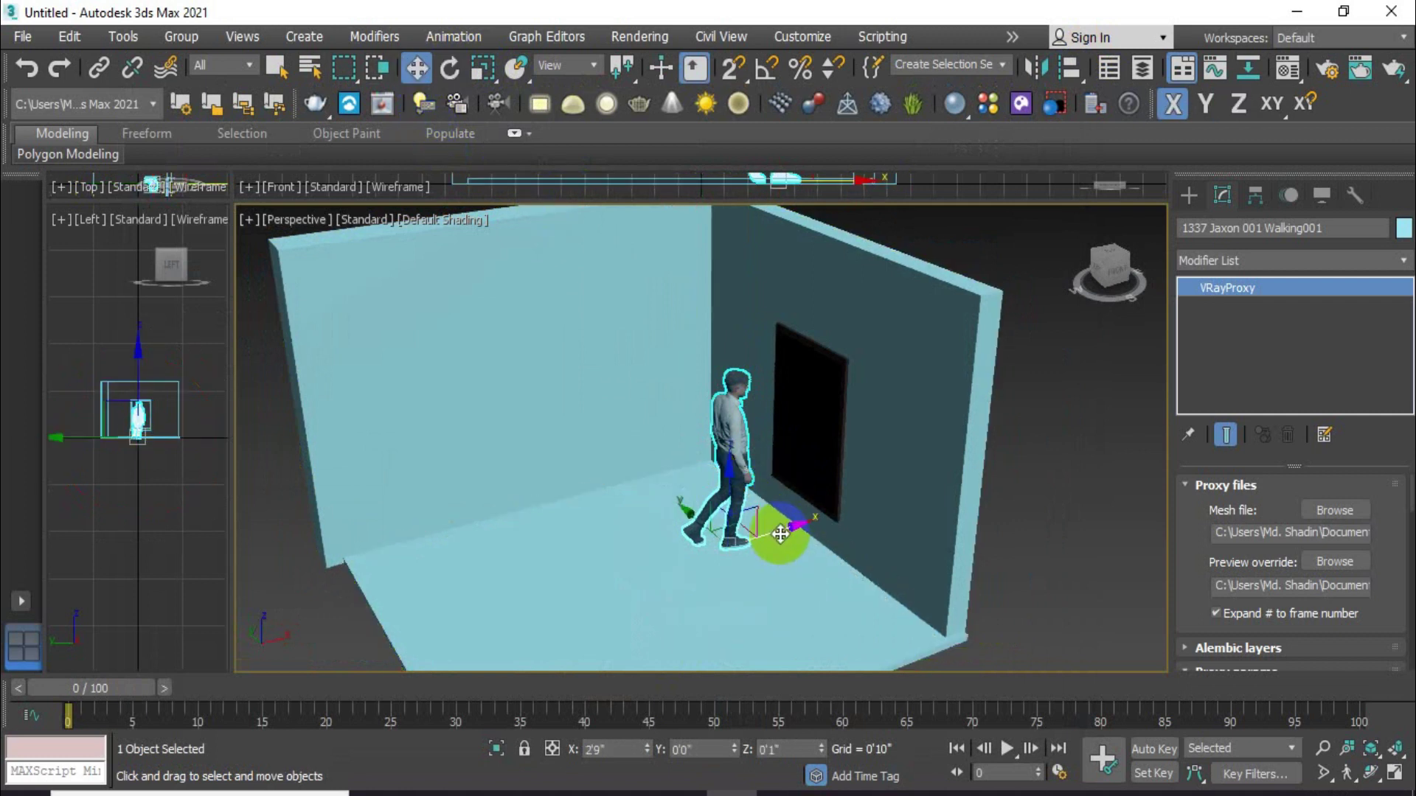
Select the mirror panel and black frame, adjust them along Z, then reframe the room
scroll(815, 522, "up", 5)
left_click(821, 395)
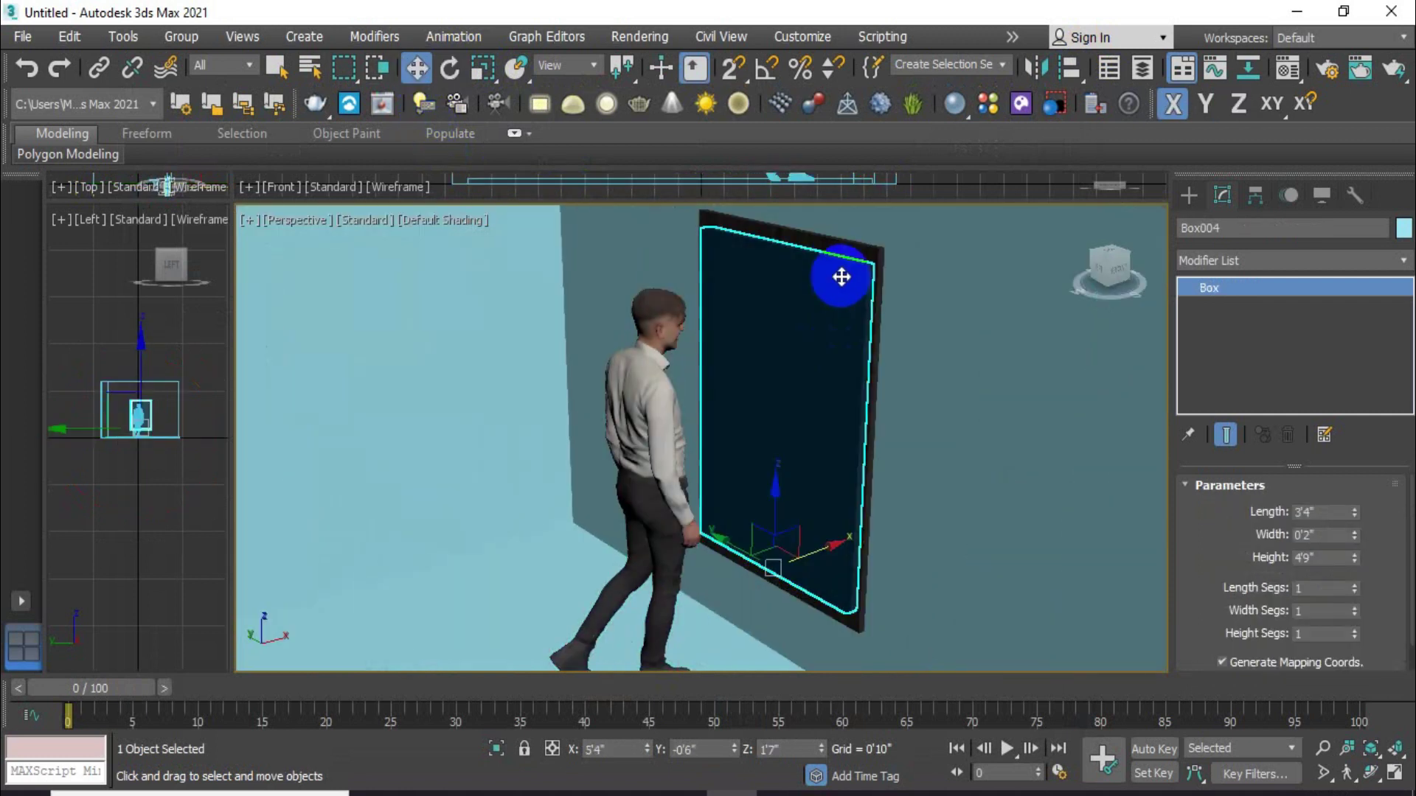
left_click(841, 277, "ctrl")
mouse_move(844, 253)
middle_mouse_down("alt")
mouse_move(812, 433)
mouse_move(809, 367)
middle_mouse_up("alt")
mouse_move(809, 366)
left_mouse_down()
mouse_move(789, 300)
mouse_move(790, 442)
left_mouse_up()
mouse_move(789, 442)
middle_mouse_down("alt")
mouse_move(939, 506)
mouse_move(693, 590)
middle_mouse_up("alt")
left_click(688, 599)
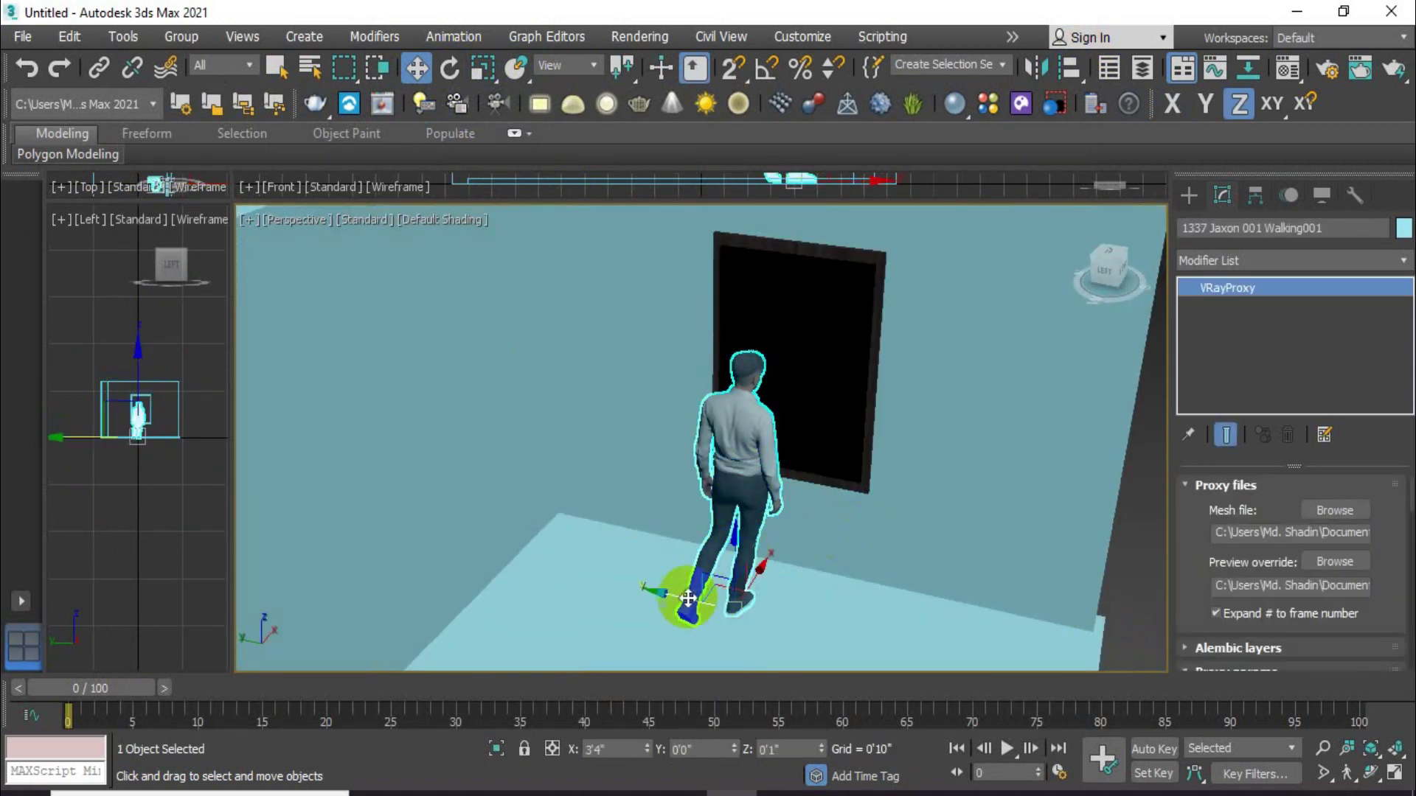
scroll(934, 579, "down", 5)
left_click(974, 569)
mouse_move(974, 570)
middle_mouse_down()
mouse_move(922, 462)
mouse_move(920, 505)
mouse_move(942, 515)
middle_mouse_up()
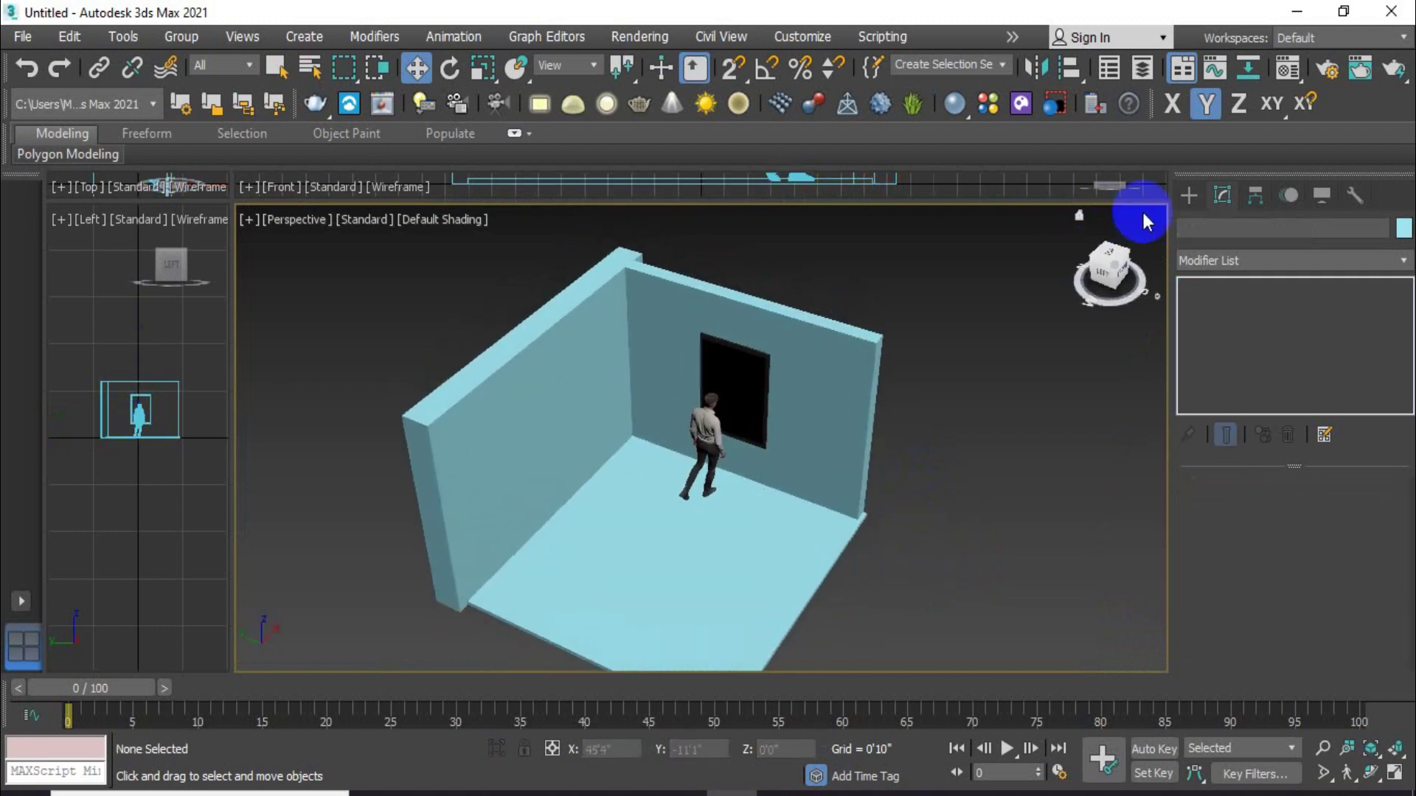
Create a VRaySun in the room, accepting the VRaySky environment map
left_click(1189, 195)
left_click(1255, 227)
left_click(1232, 225)
left_click(1233, 258)
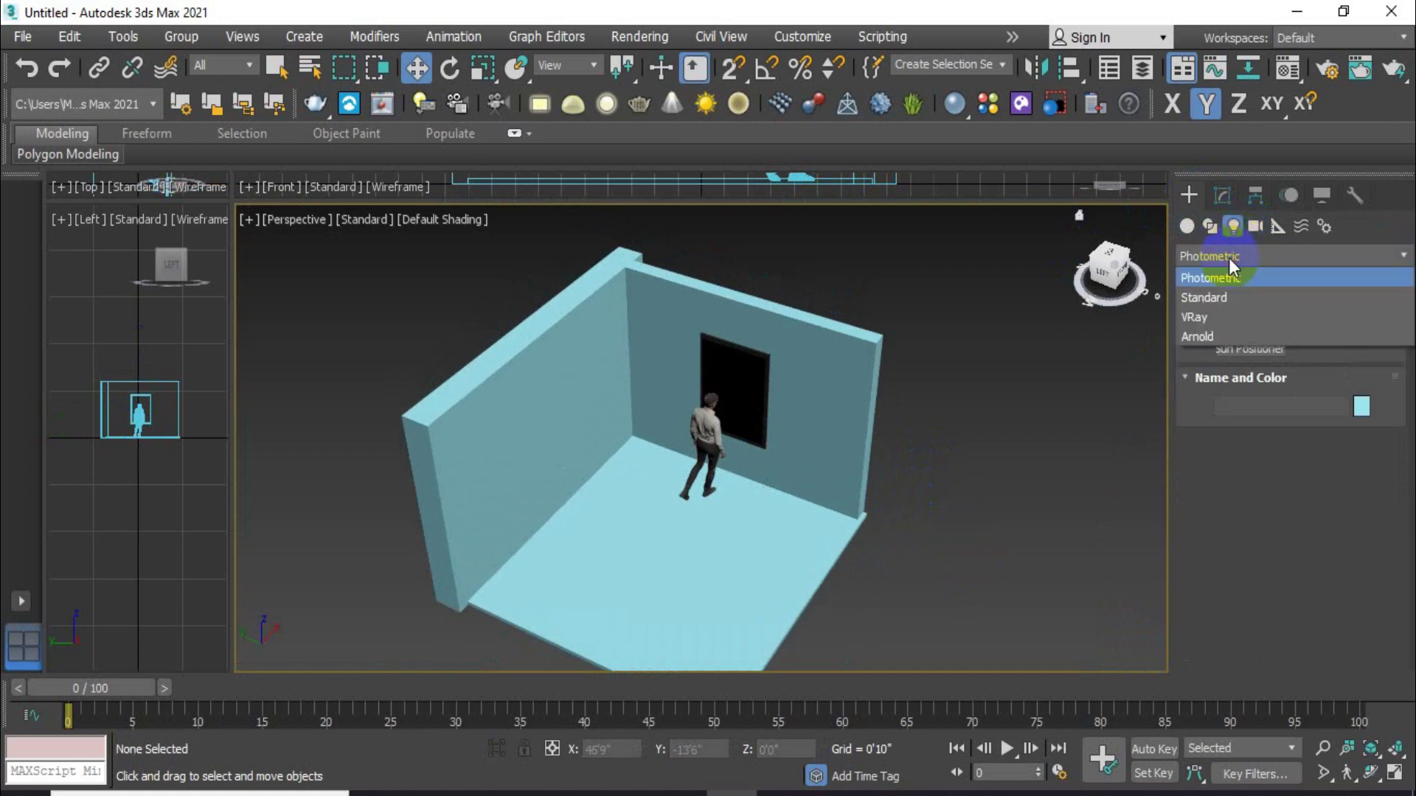
left_click(1223, 317)
left_click(1342, 351)
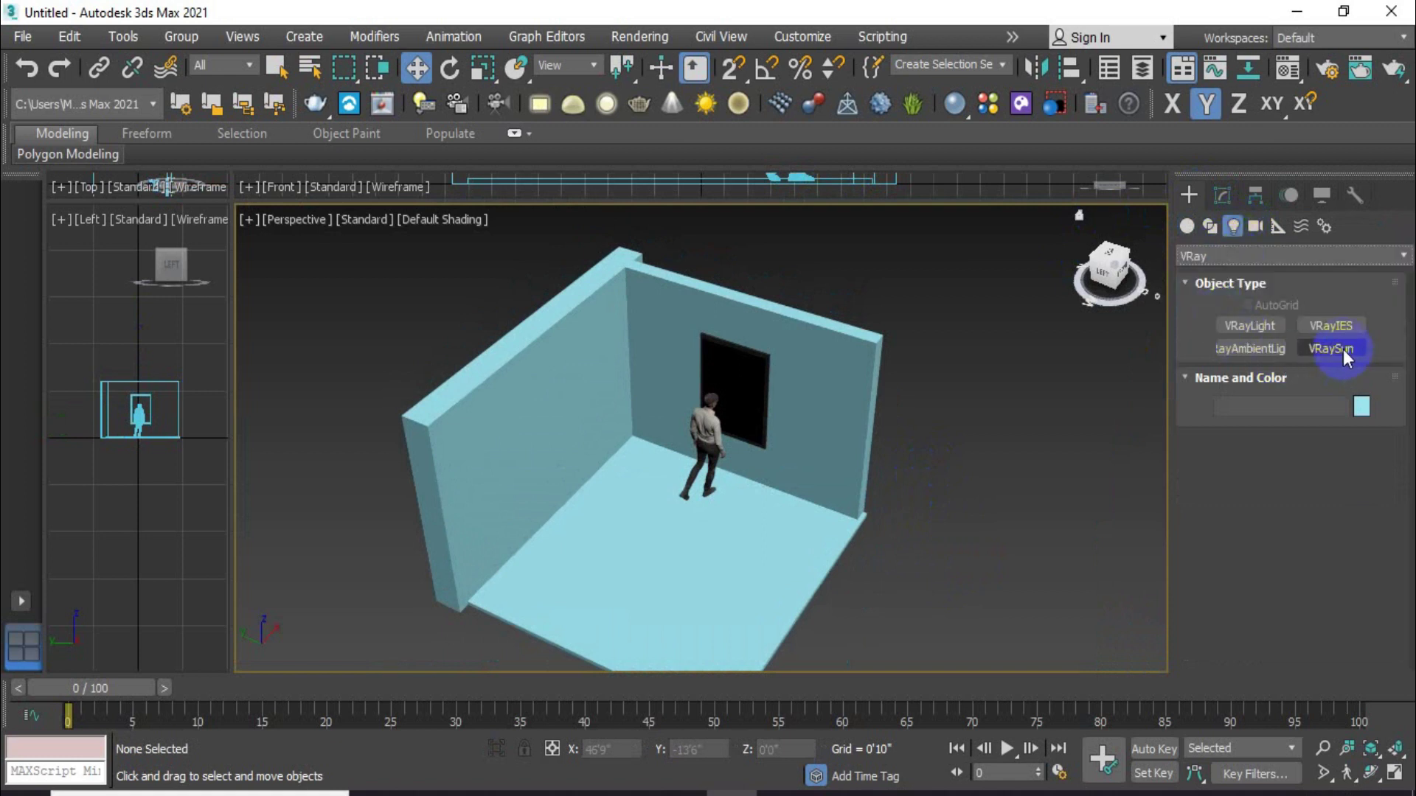
mouse_move(917, 458)
middle_mouse_down("alt")
mouse_move(878, 538)
mouse_move(783, 530)
middle_mouse_up("alt")
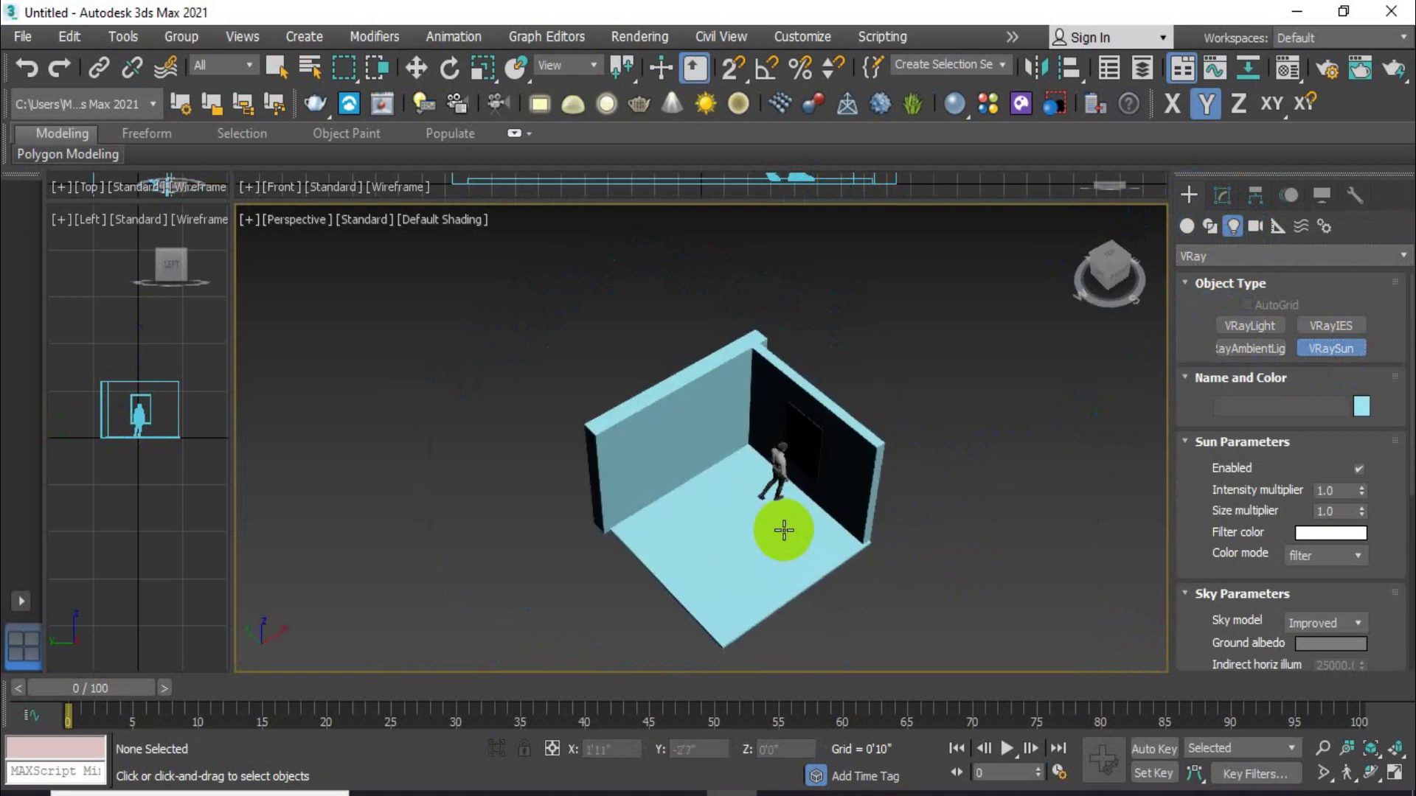
left_click_drag(783, 529, 822, 689)
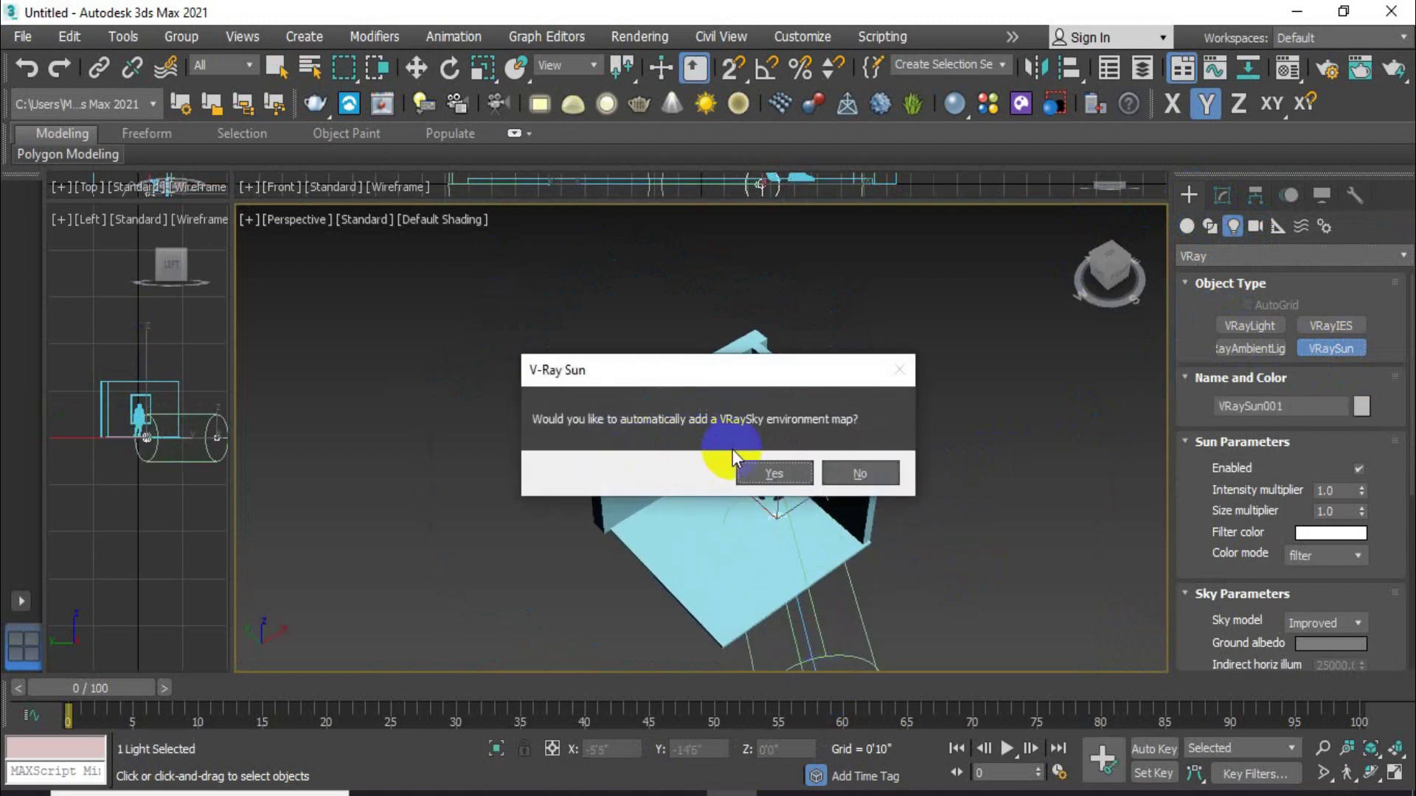
left_click(736, 459)
Raise the VRaySun high above the room along Z
left_click(416, 68)
scroll(767, 524, "down", 4)
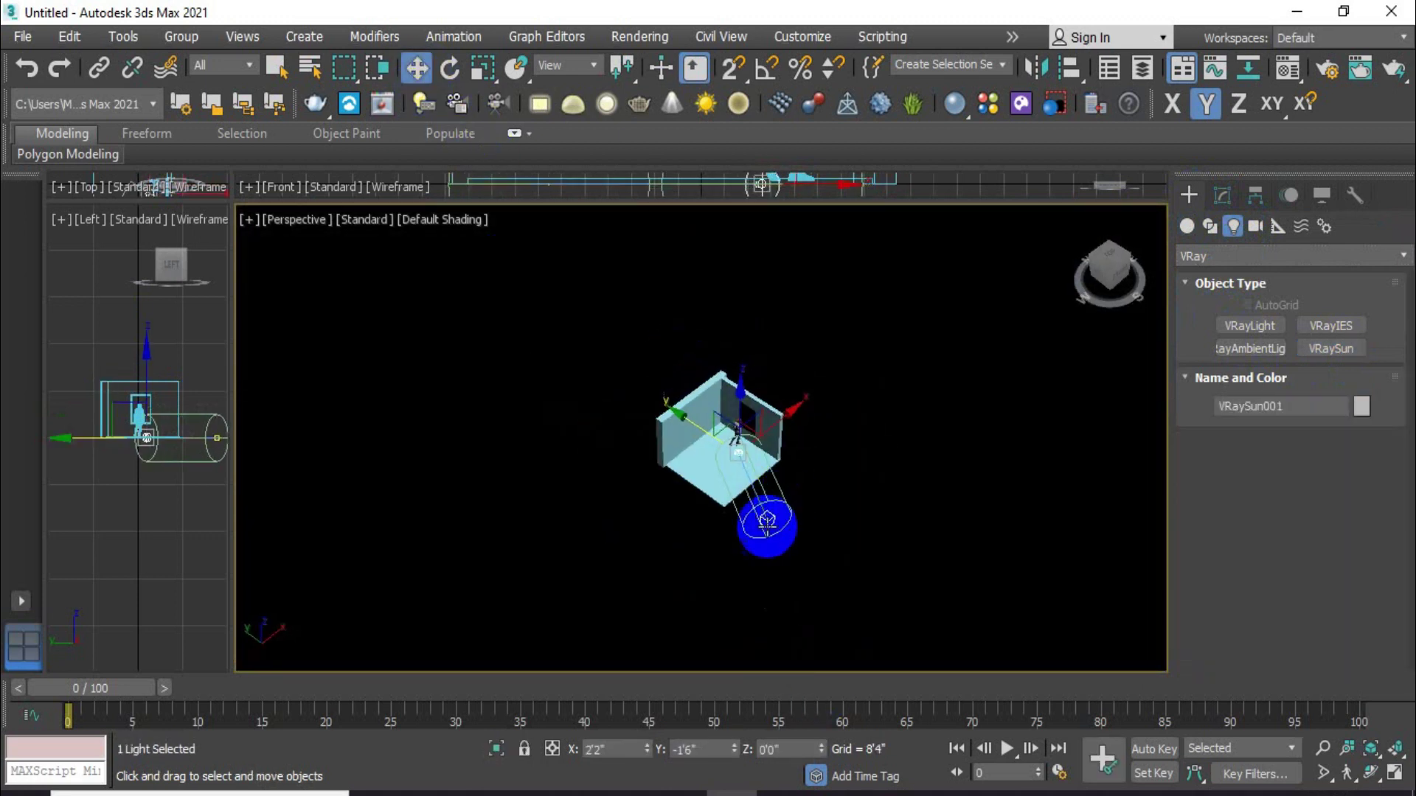
left_click(766, 521)
key("F7")
left_click_drag(774, 474, 787, 304)
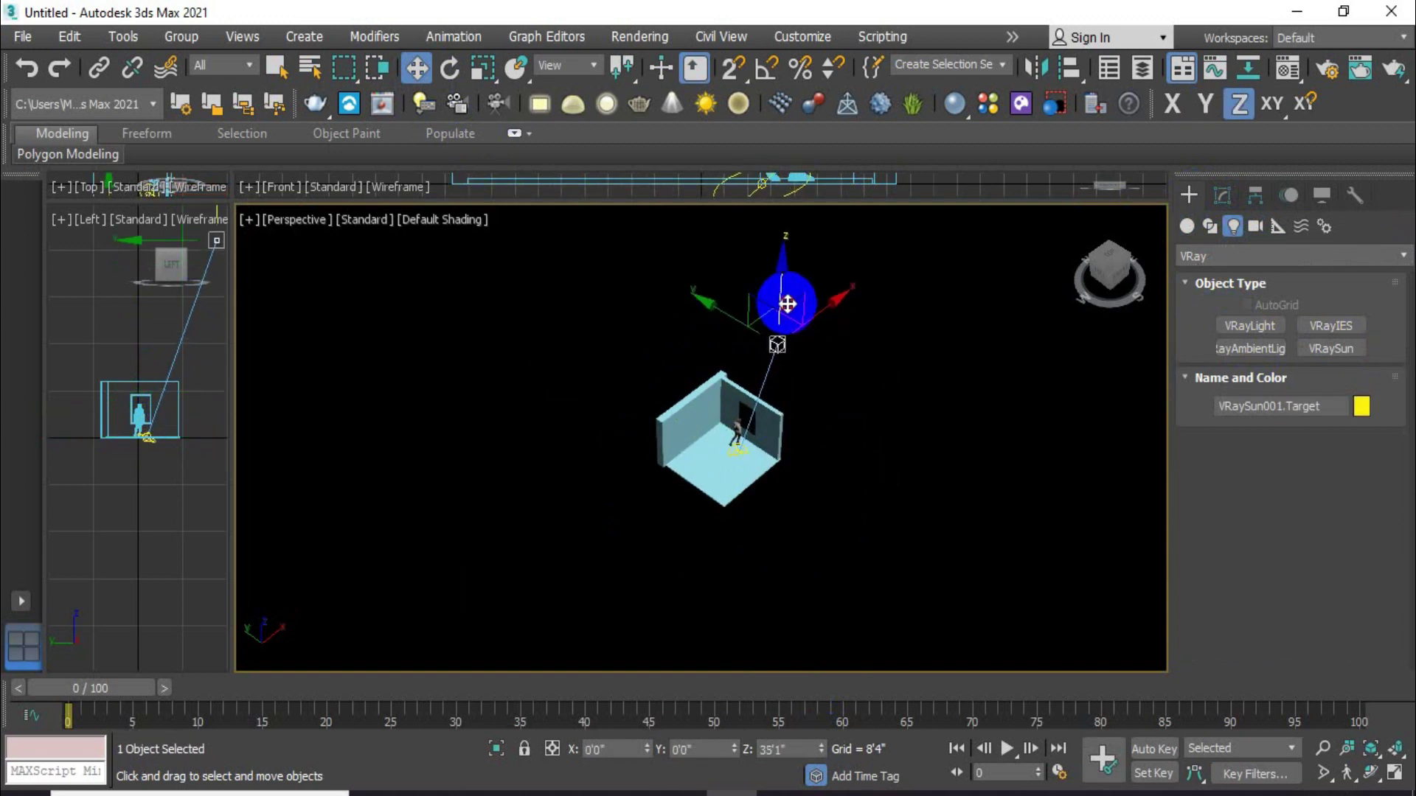
middle_click_drag(808, 366, 828, 433, "alt")
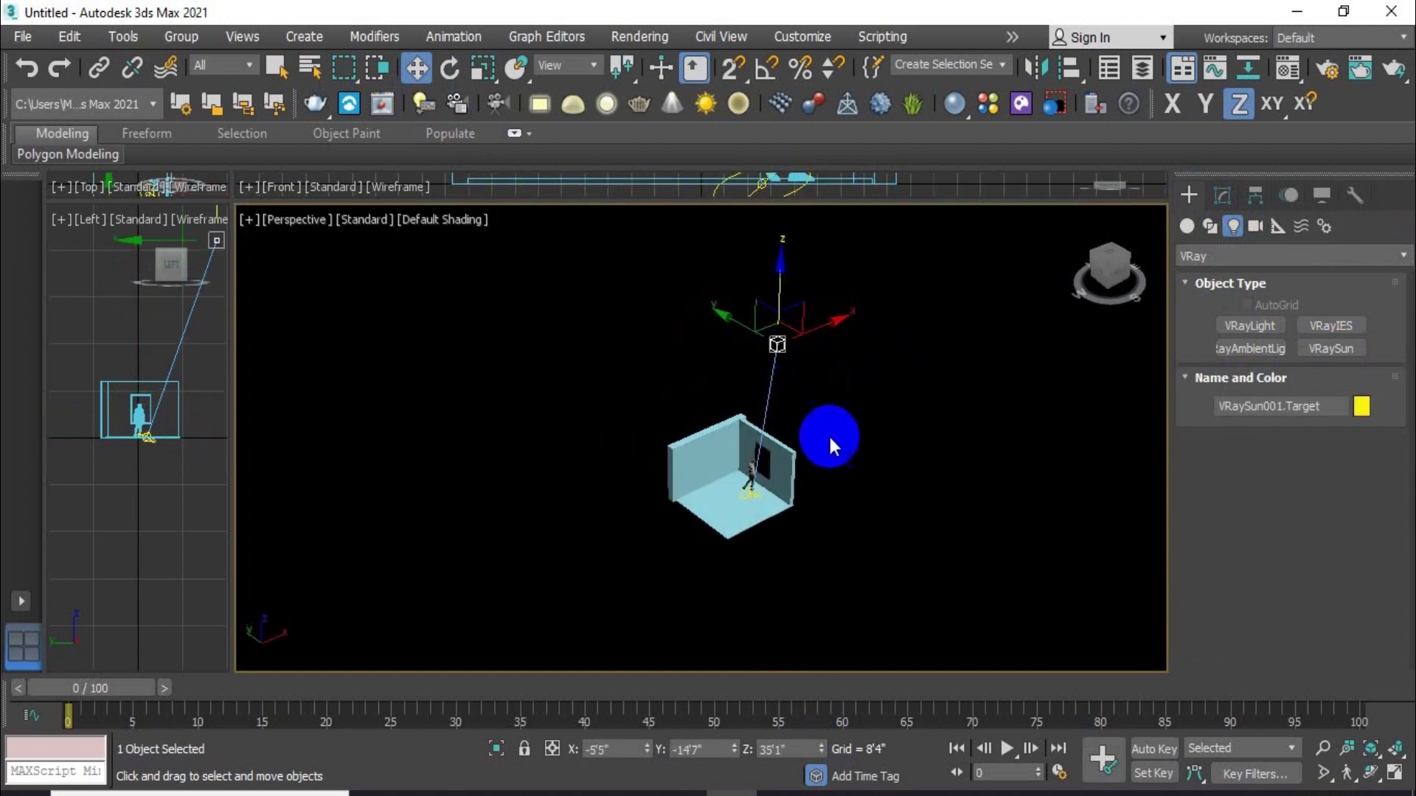
left_click(730, 483)
scroll(811, 546, "up", 3)
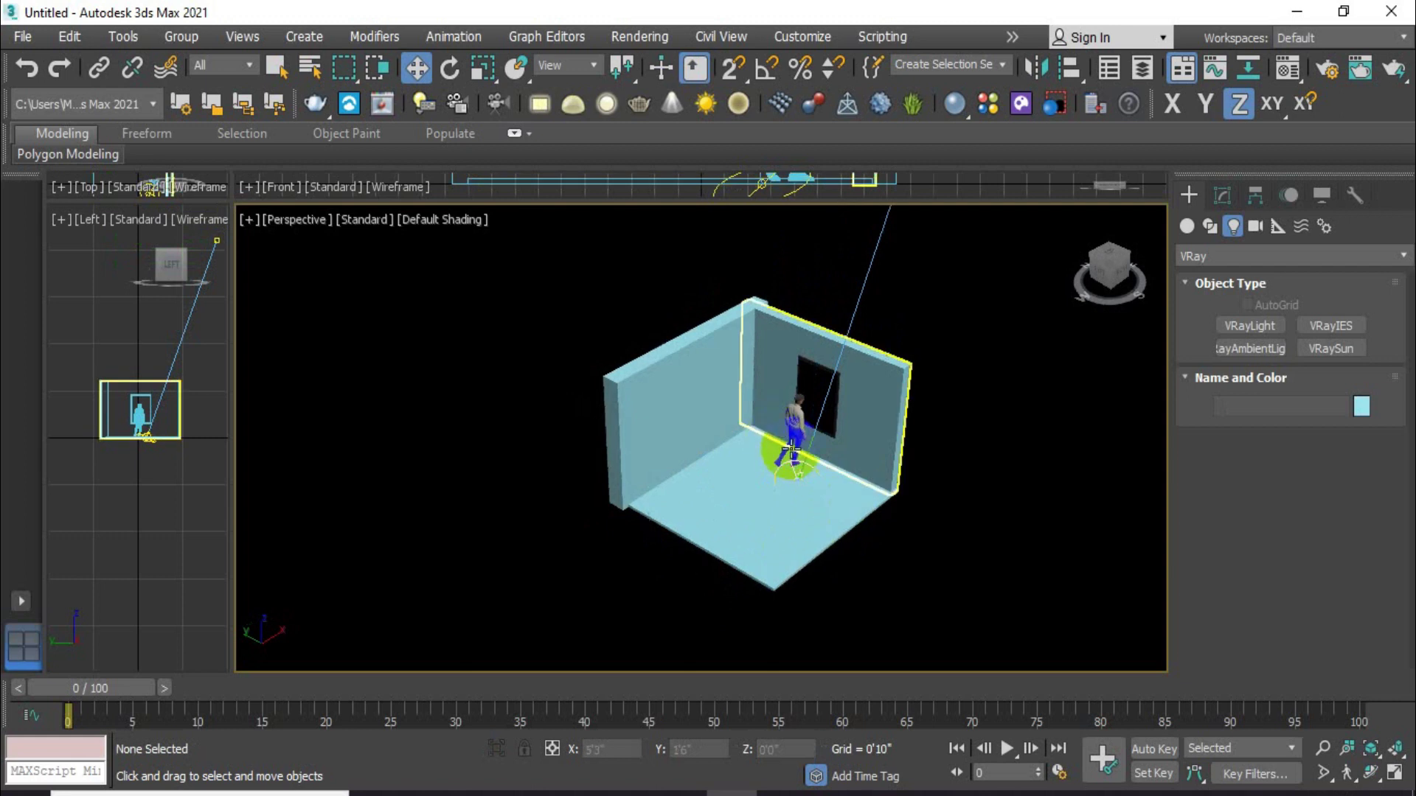
scroll(846, 473, "up", 4)
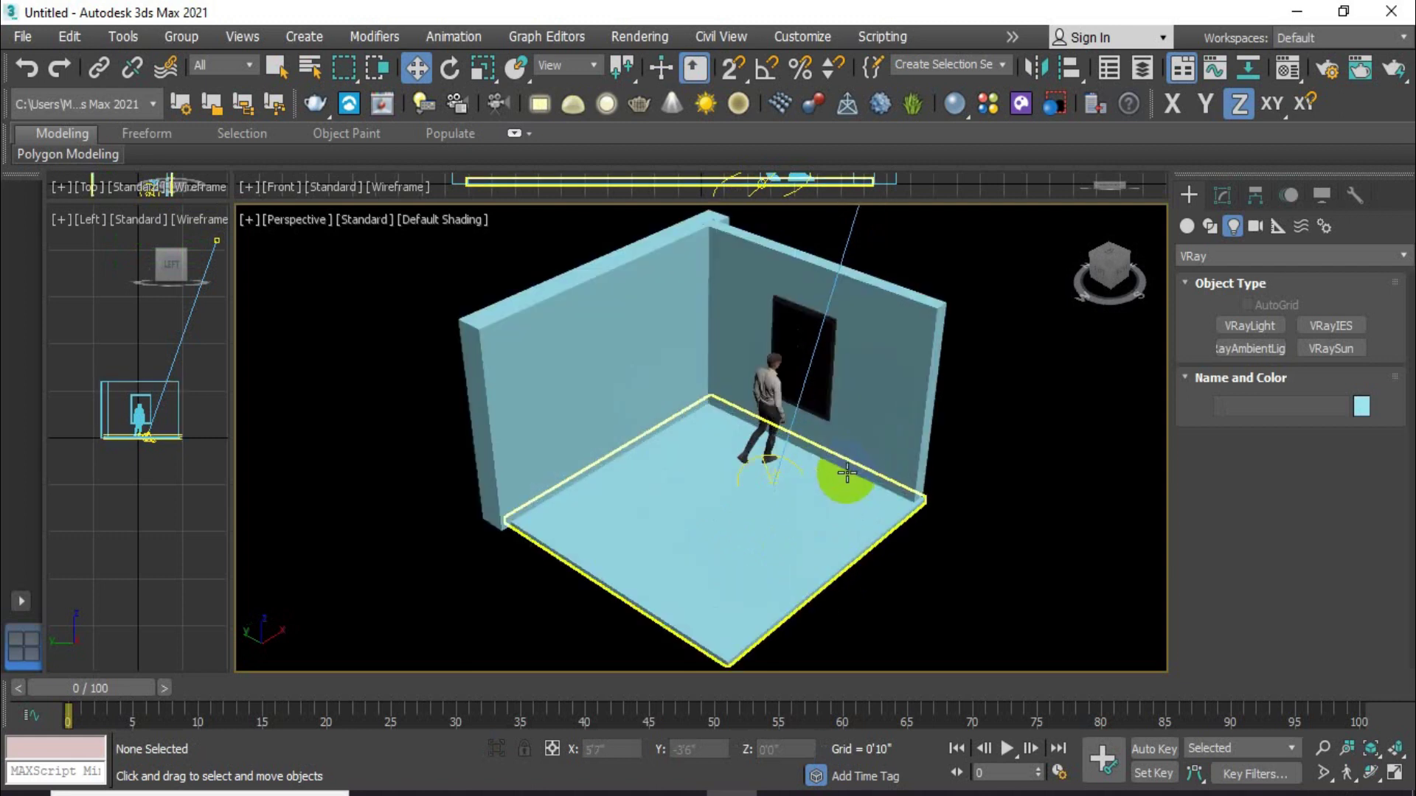
Draw a VRayPhysicalCamera aimed at the man and mirror
left_click(1256, 228)
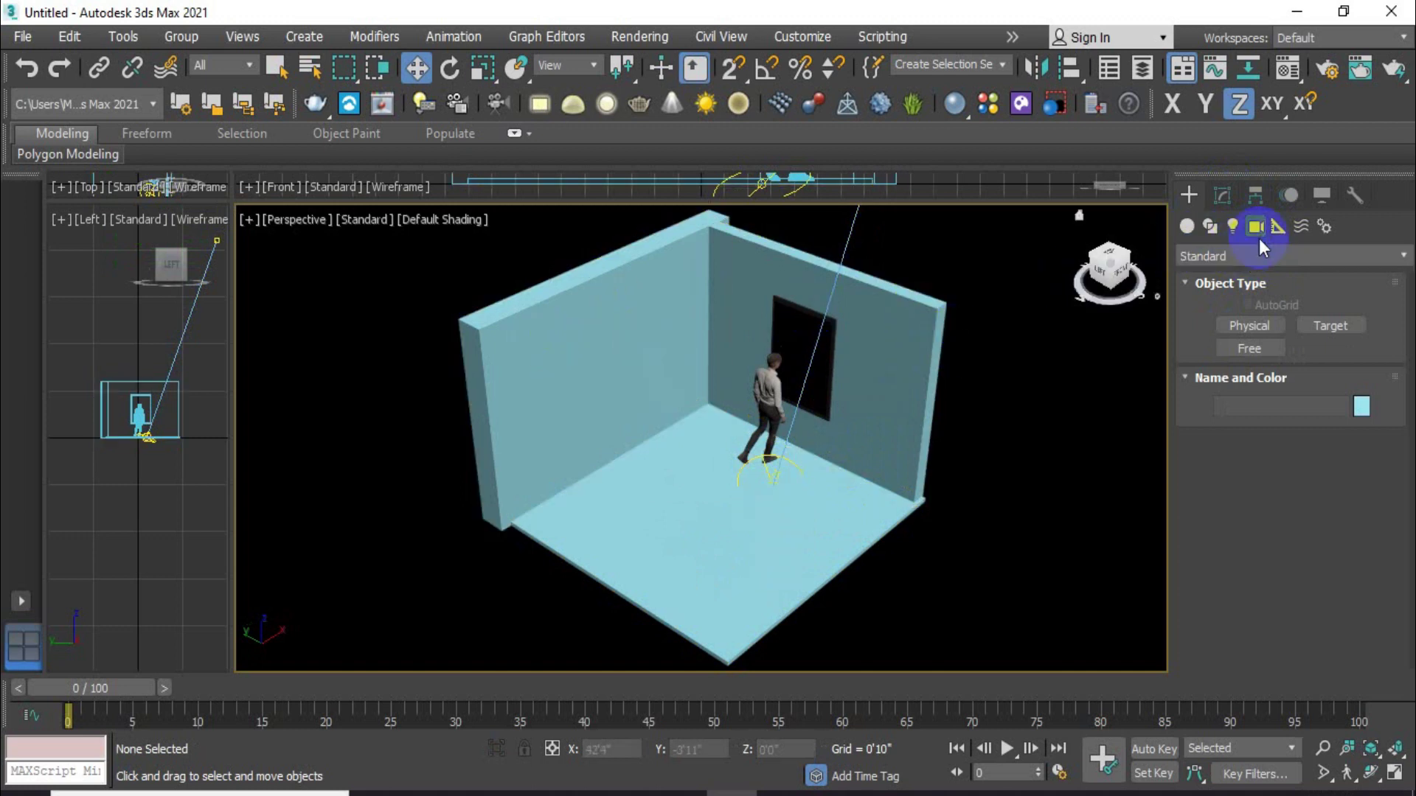
left_click(1227, 254)
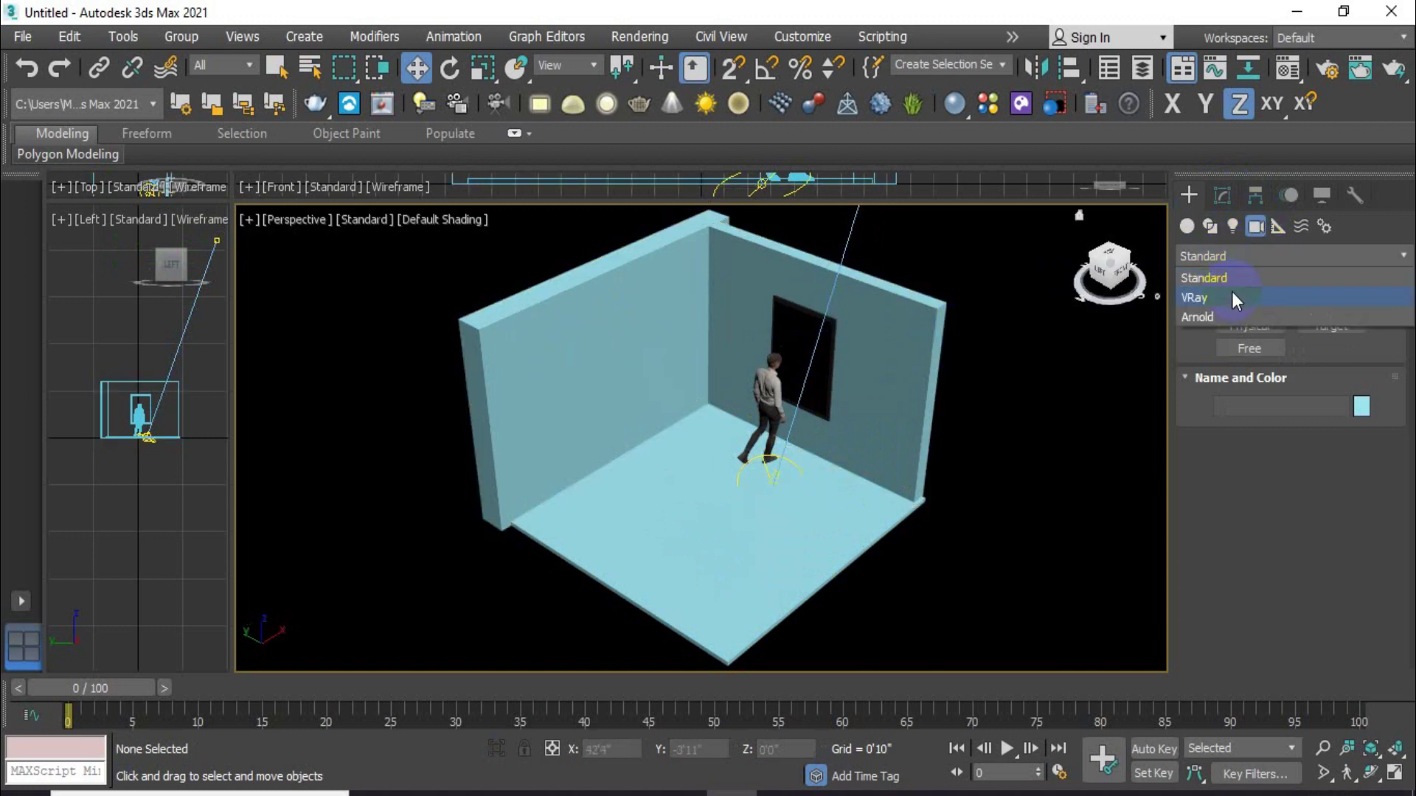
left_click(1231, 290)
left_click(1336, 328)
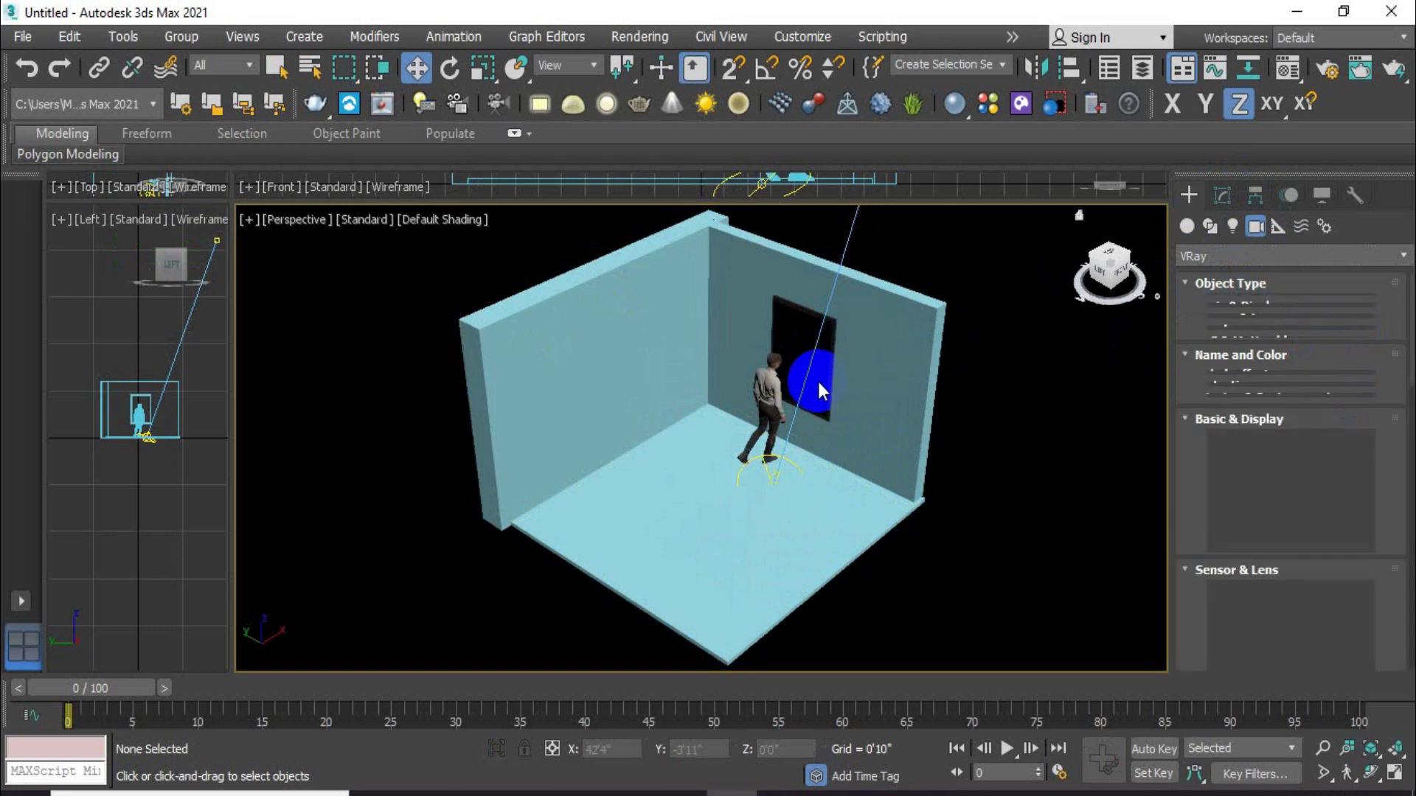
scroll(817, 380, "down", 3)
scroll(828, 476, "down", 2)
left_click_drag(836, 616, 802, 367)
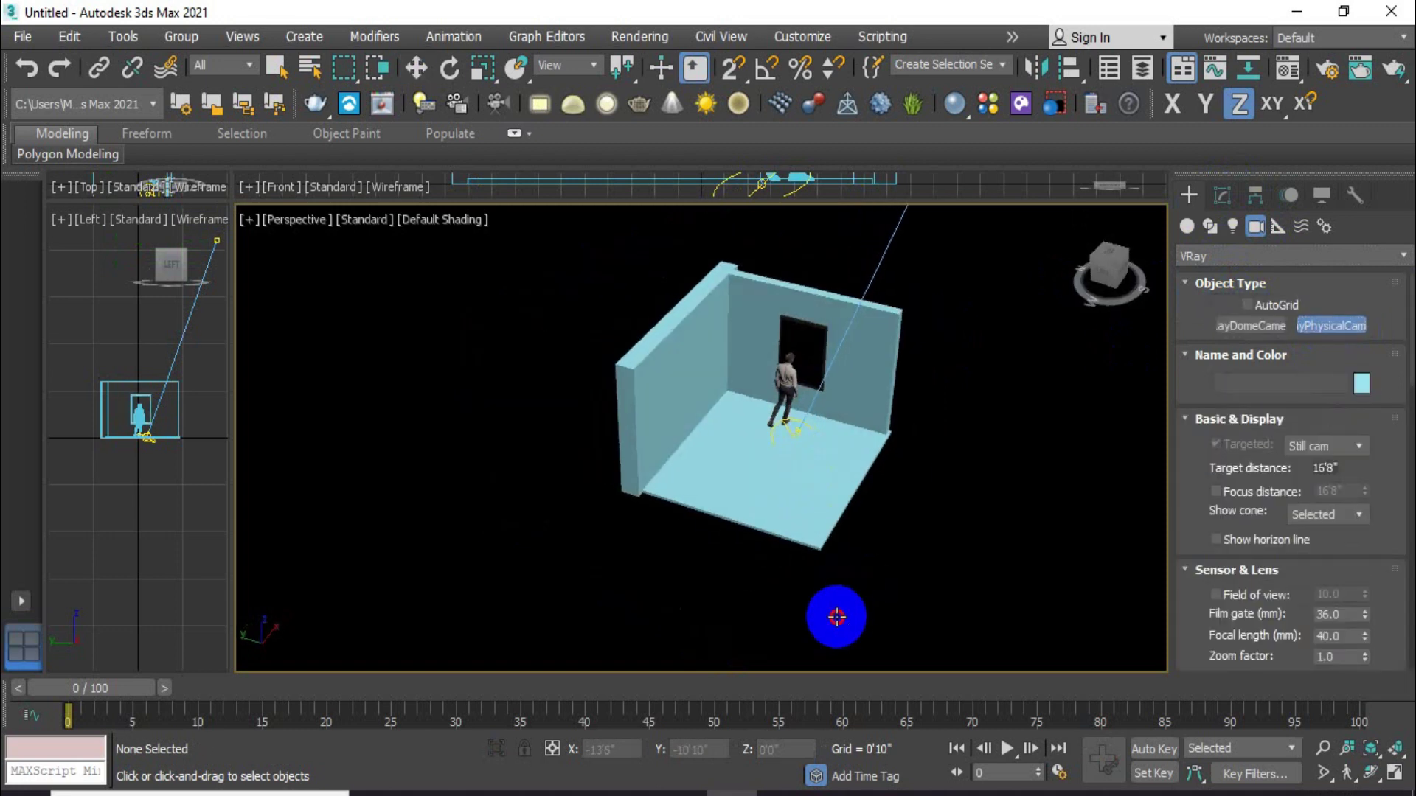
Raise the camera along Z and enlarge the side viewports
middle_click_drag(826, 459, 616, 262, "alt")
left_click(415, 67)
left_click_drag(921, 520, 916, 423)
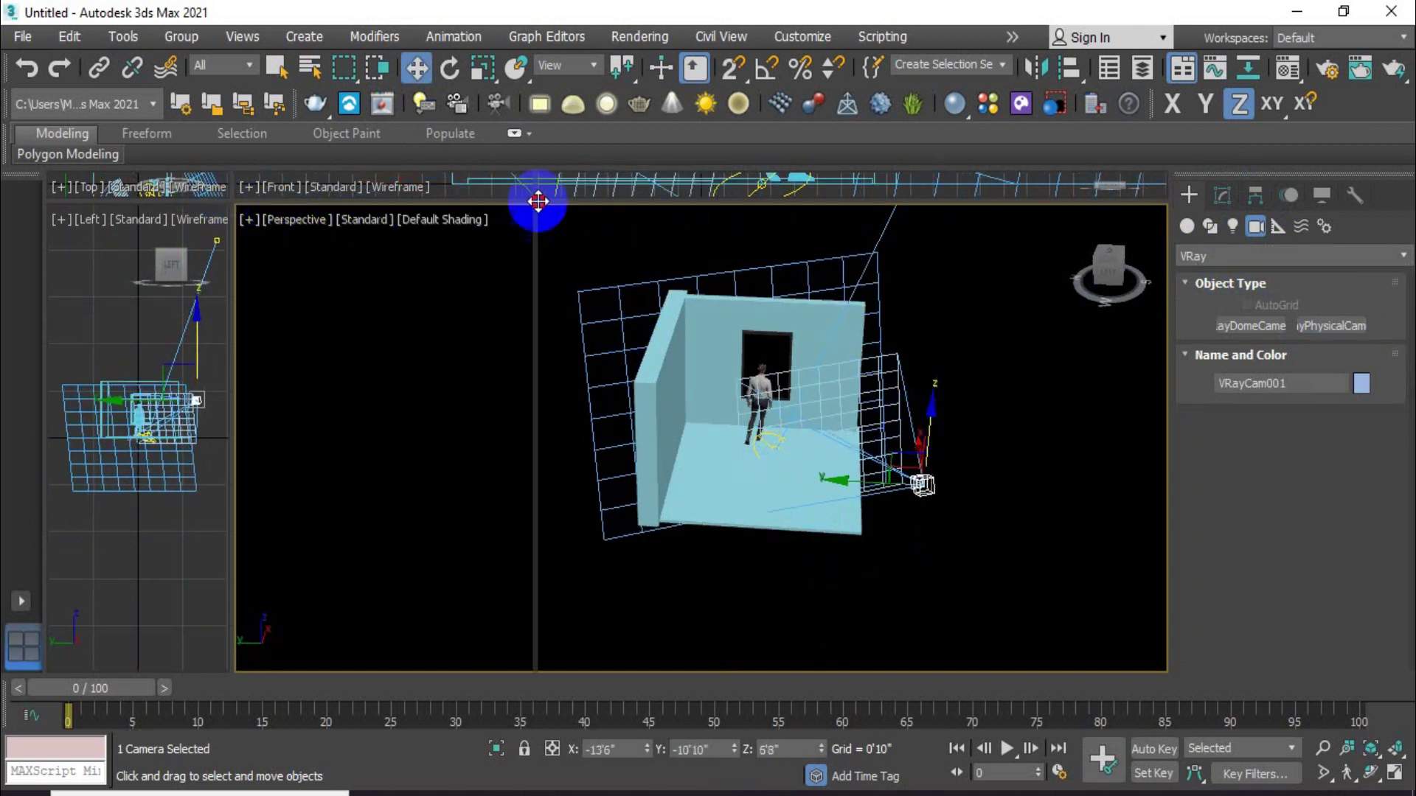
left_click_drag(232, 199, 623, 198)
Switch a side viewport to the VRayCam001 view with shaded display
left_click(87, 219)
mouse_move(148, 239)
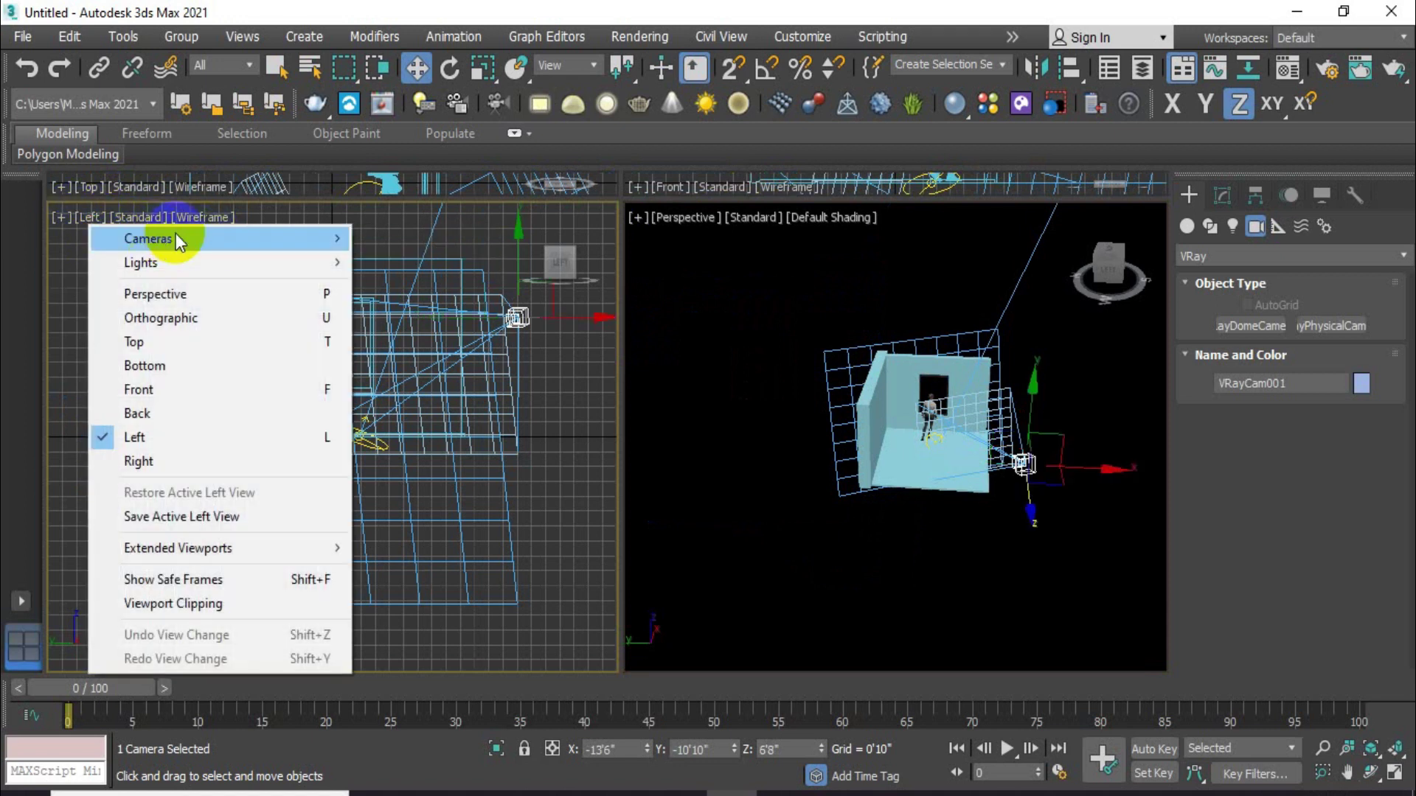
left_click(428, 241)
left_click(253, 215)
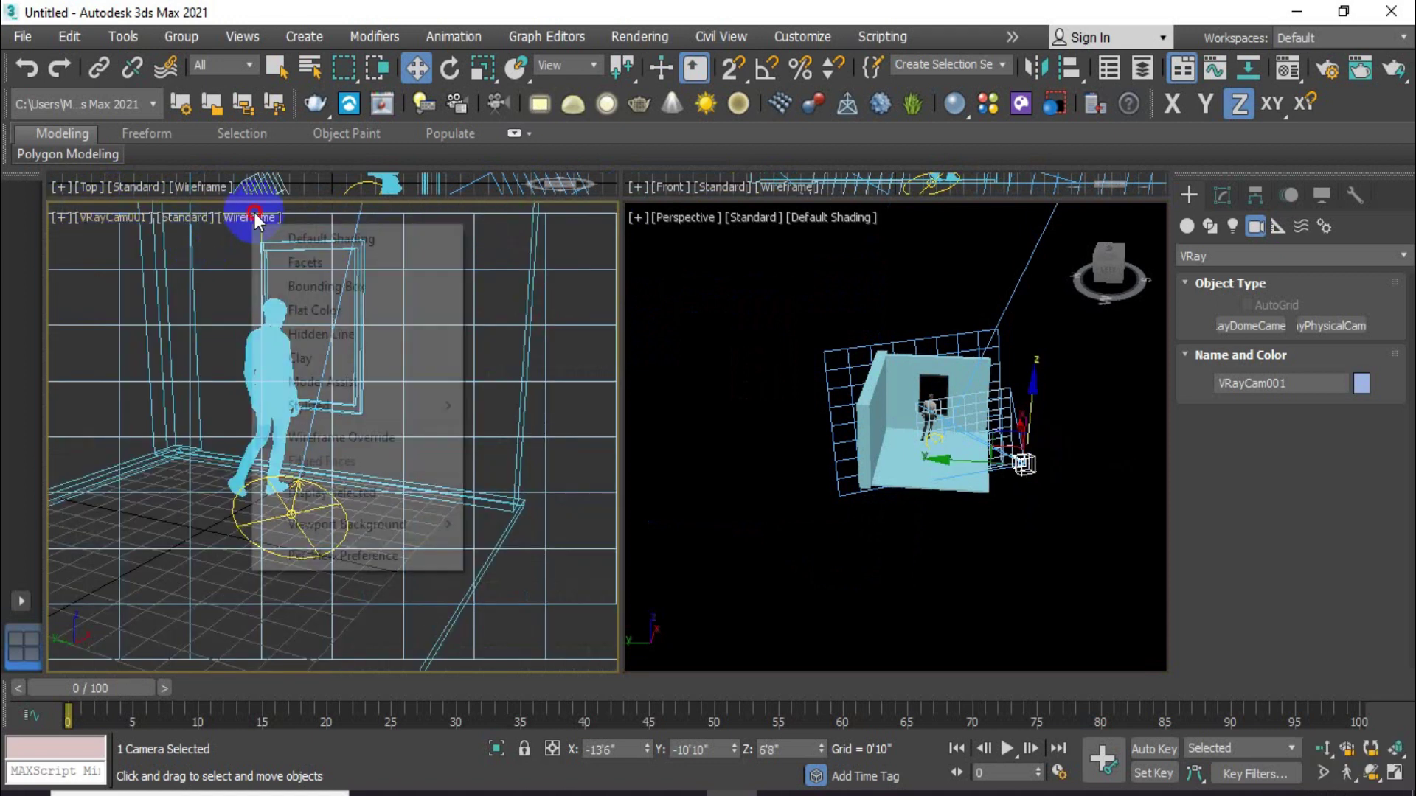
left_click(347, 238)
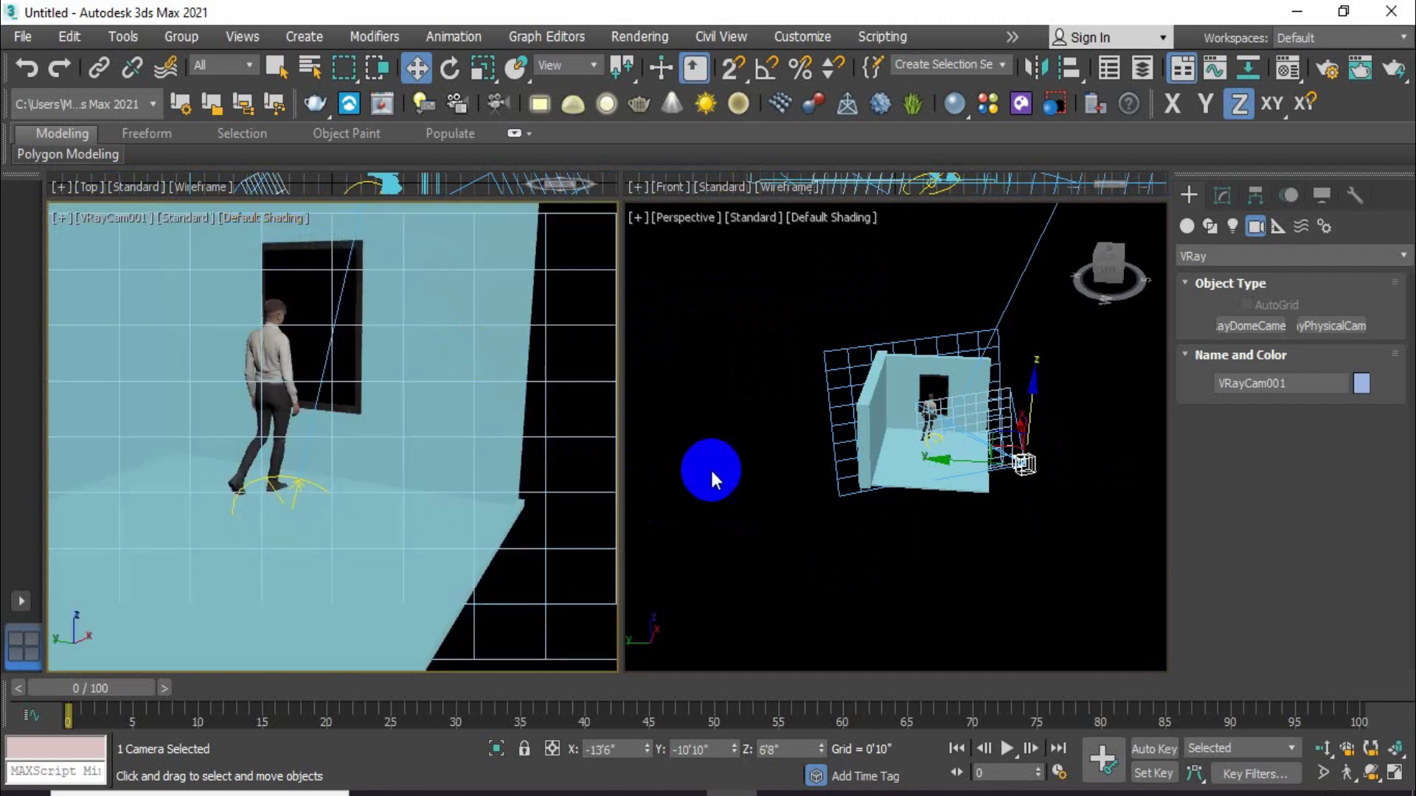
Select the walking man and nudge him slightly along Y
mouse_move(912, 419)
middle_mouse_down("alt")
mouse_move(749, 440)
mouse_move(812, 514)
middle_mouse_up("alt")
left_click(728, 453)
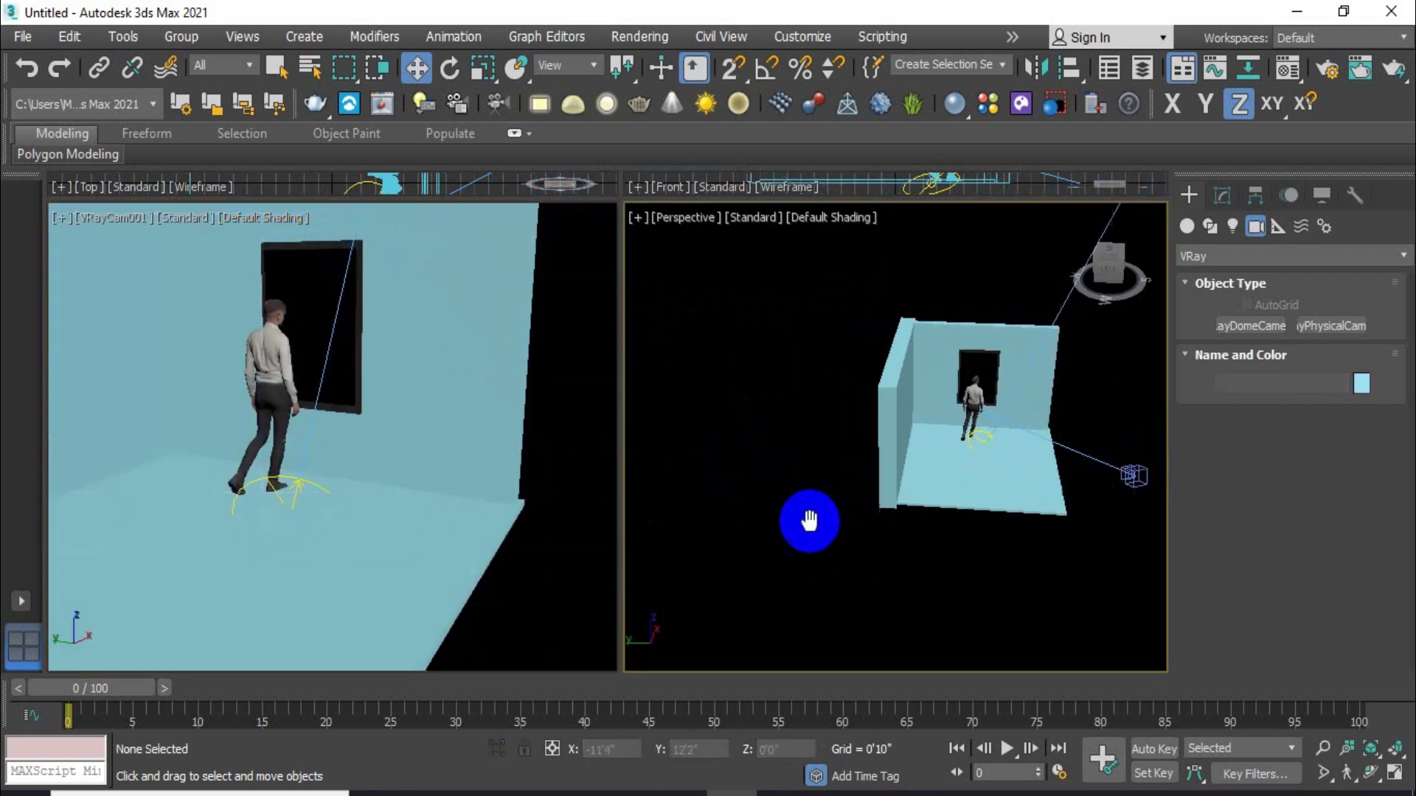
left_click(953, 404)
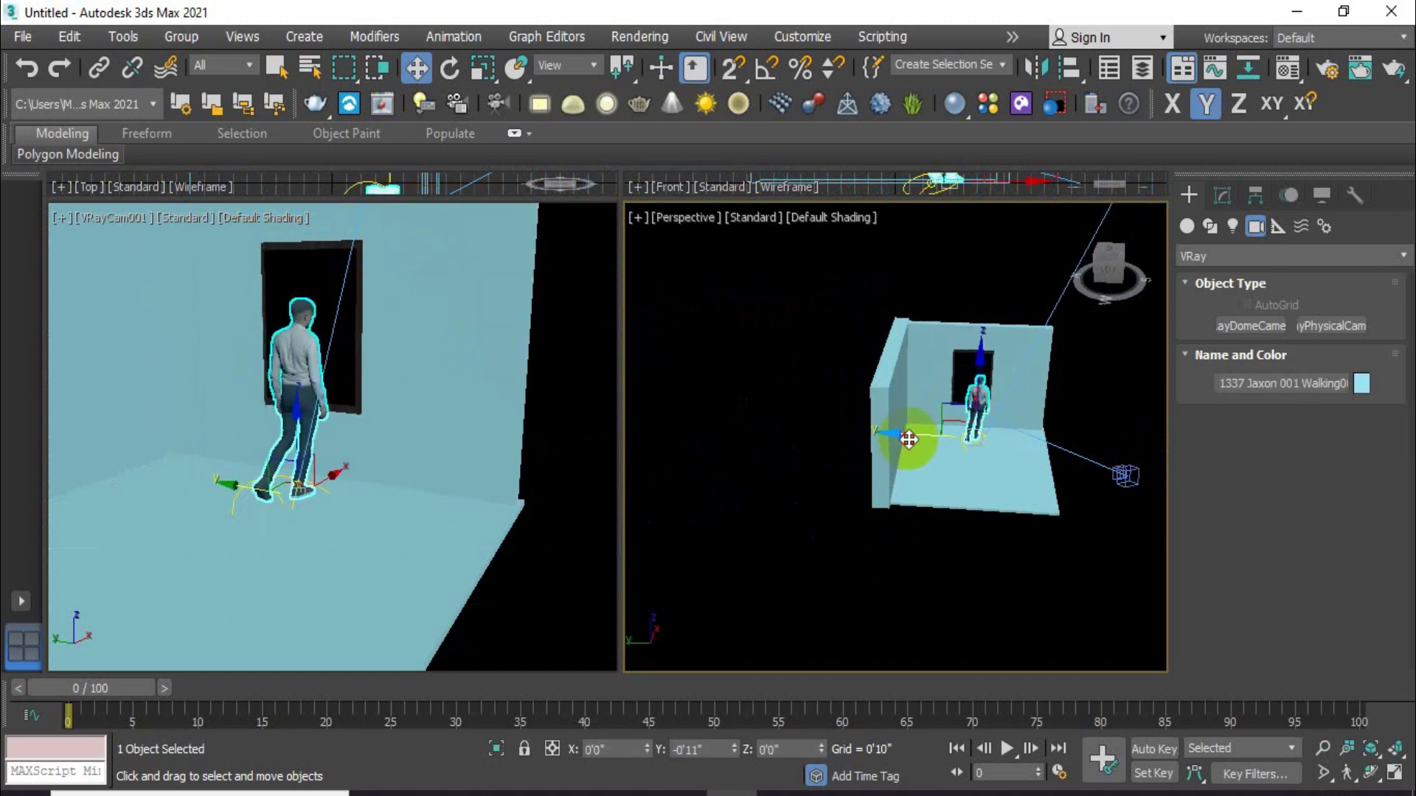
mouse_move(958, 461)
middle_mouse_down("alt")
mouse_move(942, 449)
mouse_move(1010, 420)
middle_mouse_up("alt")
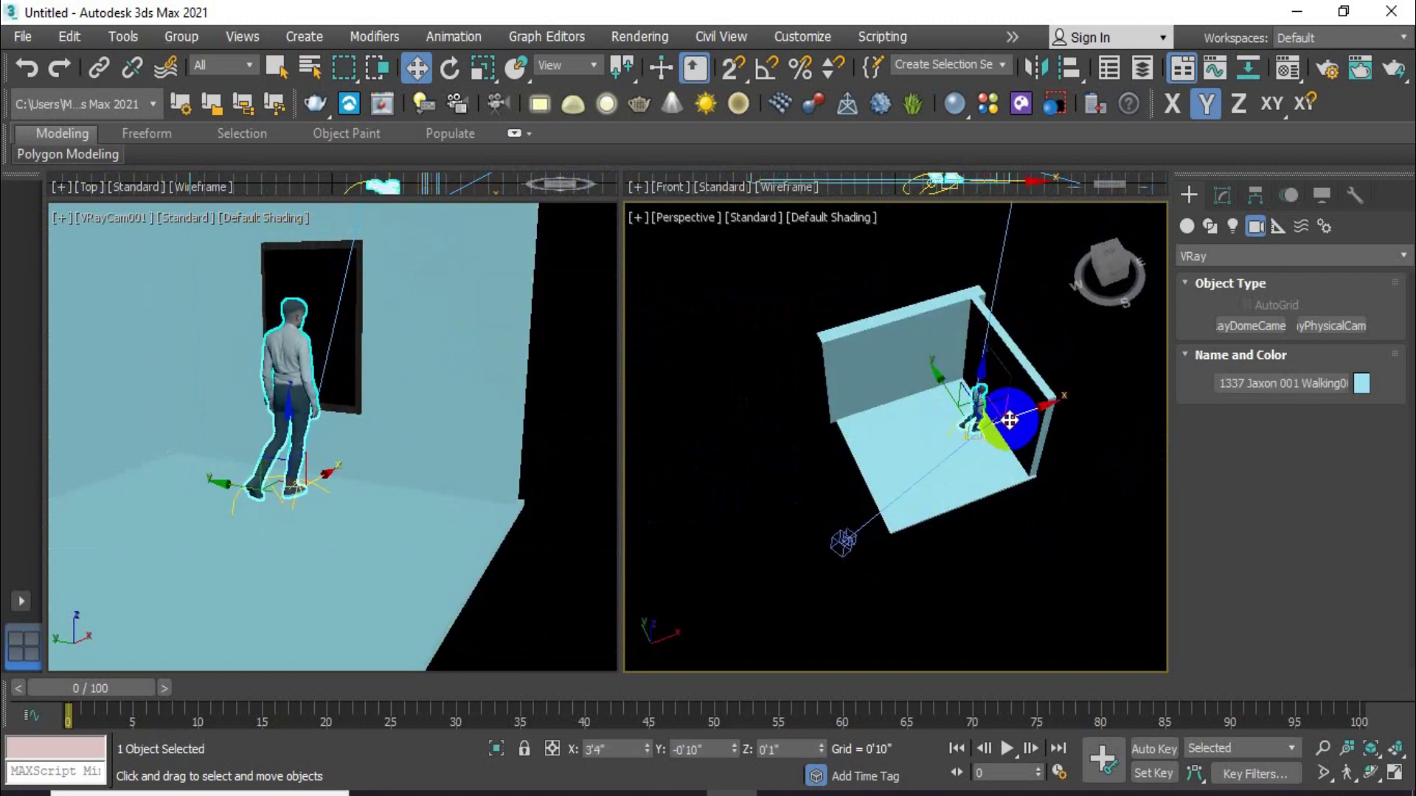
left_click(966, 407)
left_click(983, 404)
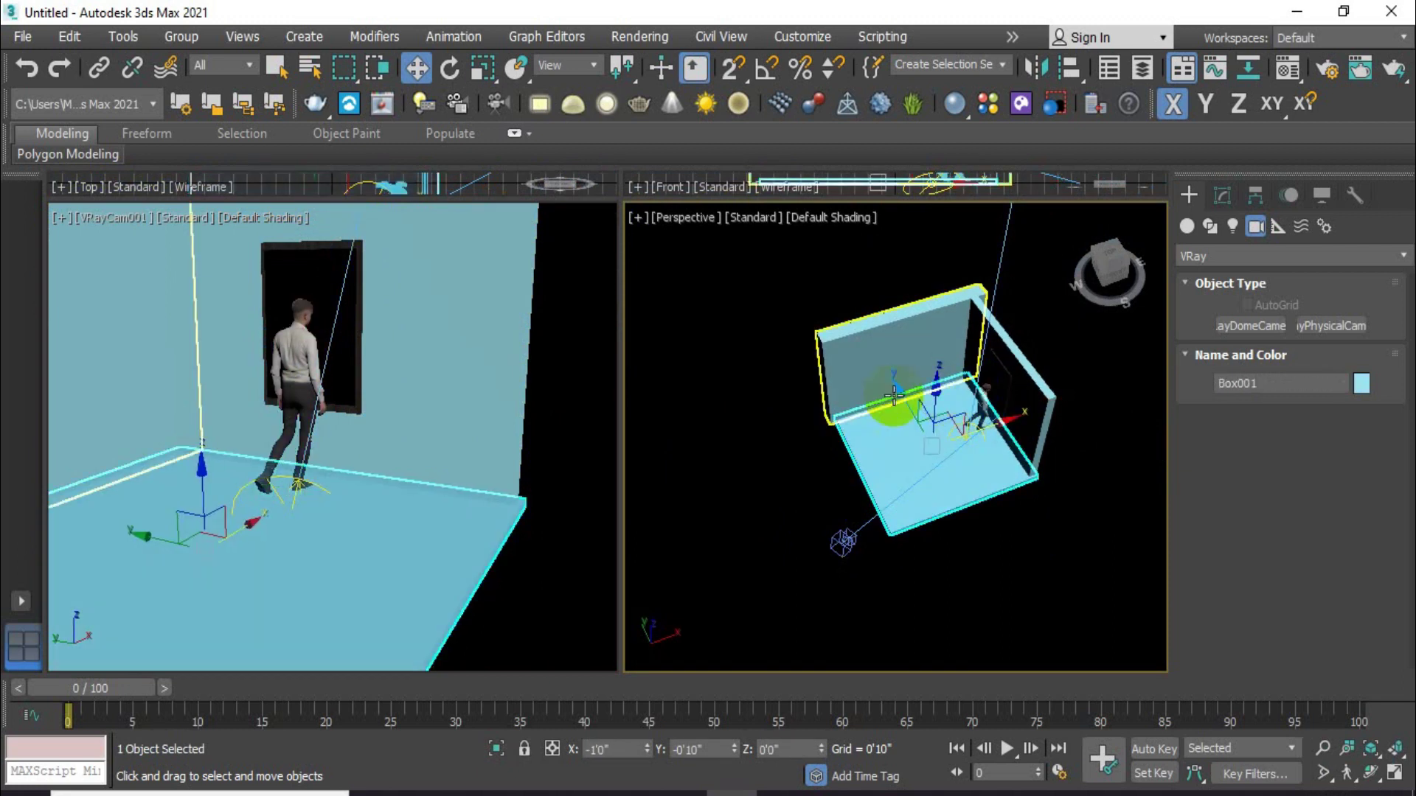
middle_click_drag(877, 402, 958, 398, "alt")
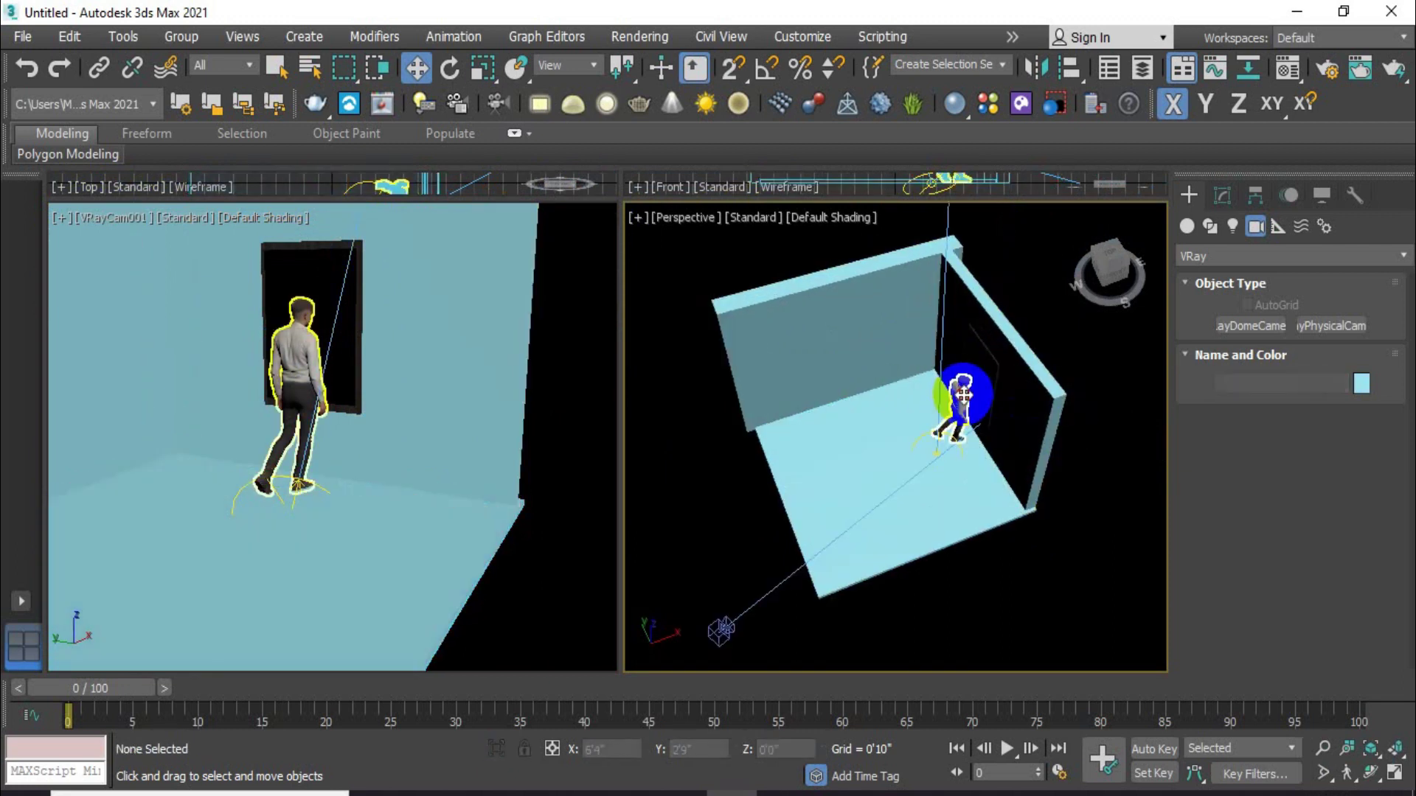
left_click(963, 395)
left_click_drag(930, 402, 927, 399)
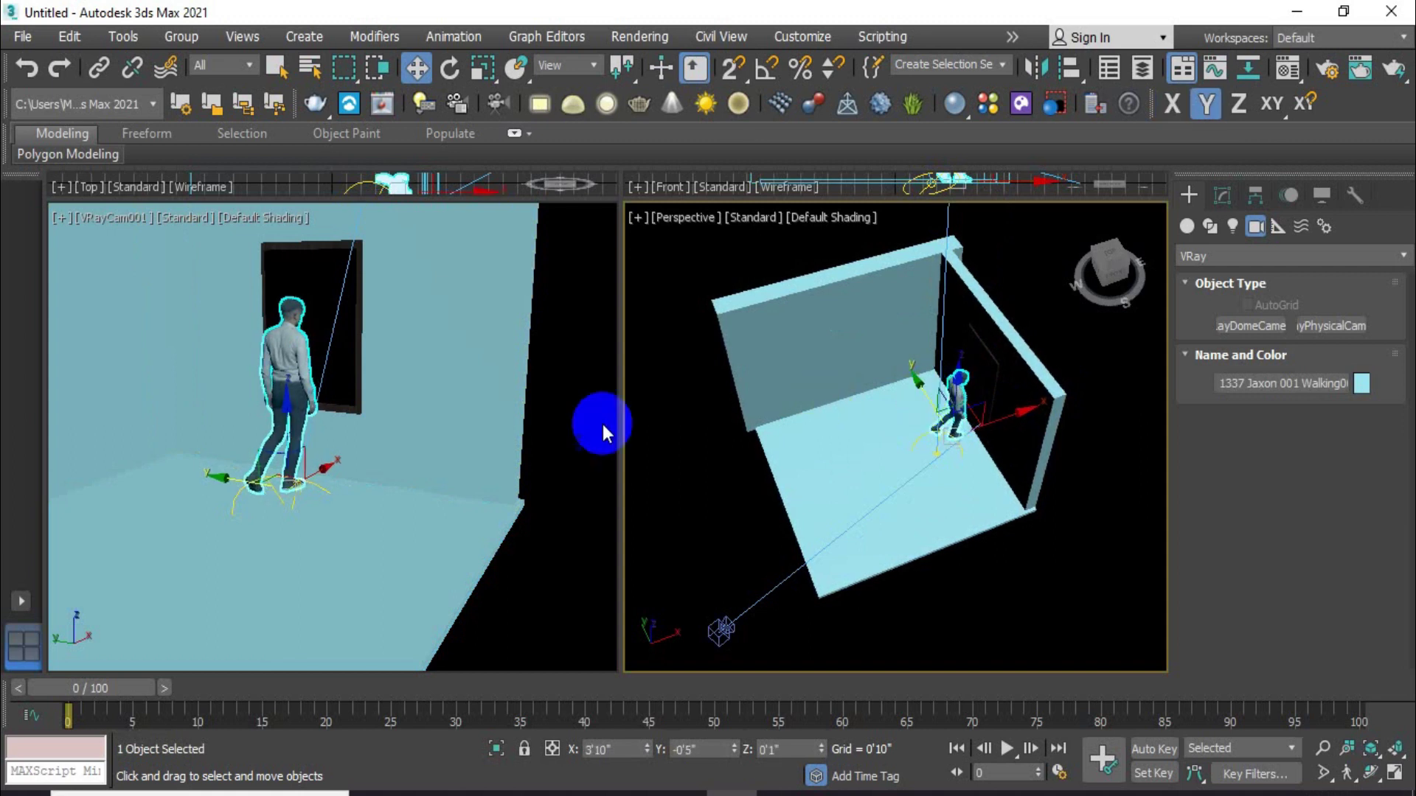
left_click(580, 433)
Move VRayCam001.Target so the camera frames the man and mirror
mouse_move(659, 463)
middle_mouse_down("alt")
mouse_move(802, 497)
mouse_move(957, 386)
mouse_move(904, 467)
mouse_move(834, 481)
mouse_move(1011, 506)
middle_mouse_up("alt")
left_click(1060, 451)
left_click_drag(1001, 445, 926, 443)
scroll(926, 441, "down", 3)
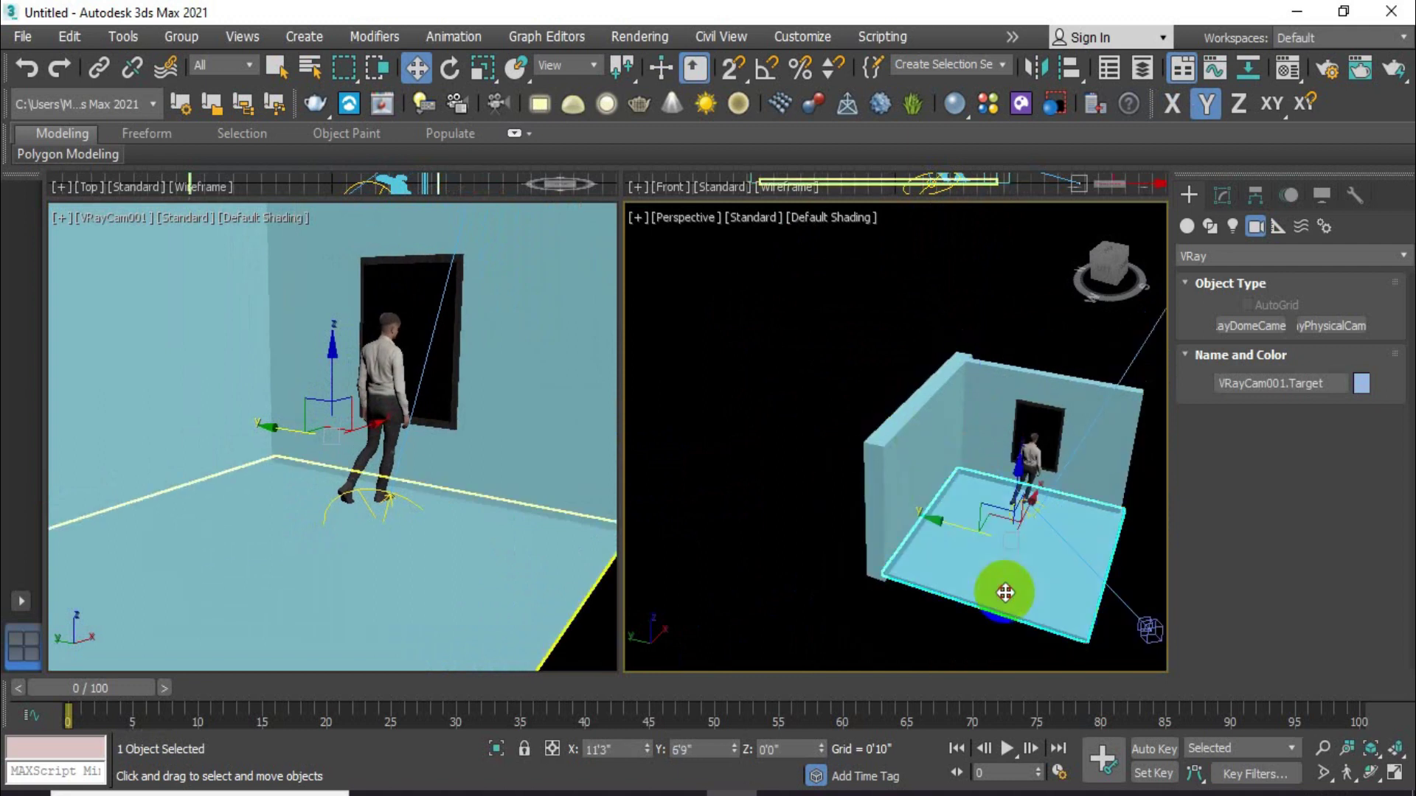
left_click(1006, 590)
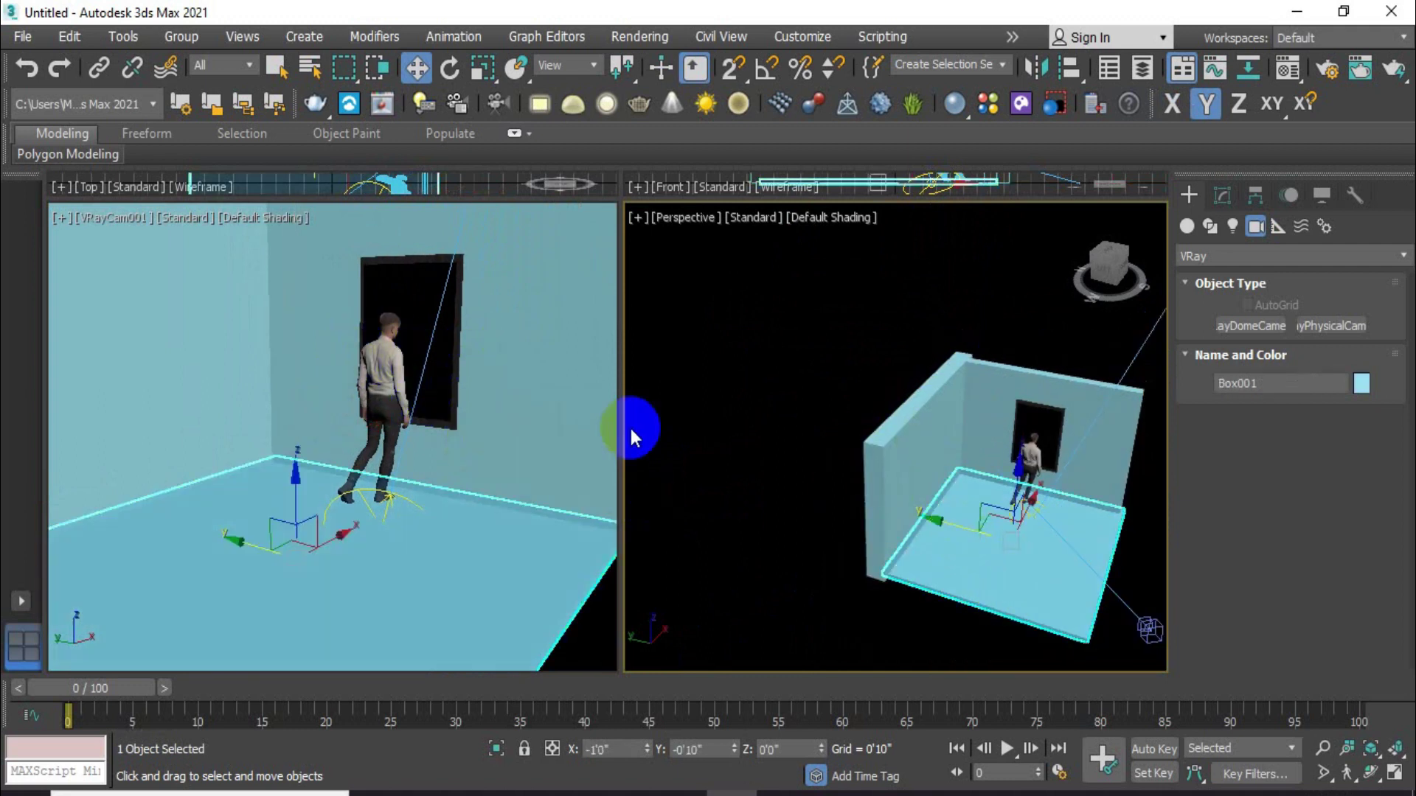
Narrow VRayCam001's field of view and raise its target along Z toward the mirror
left_click(721, 467)
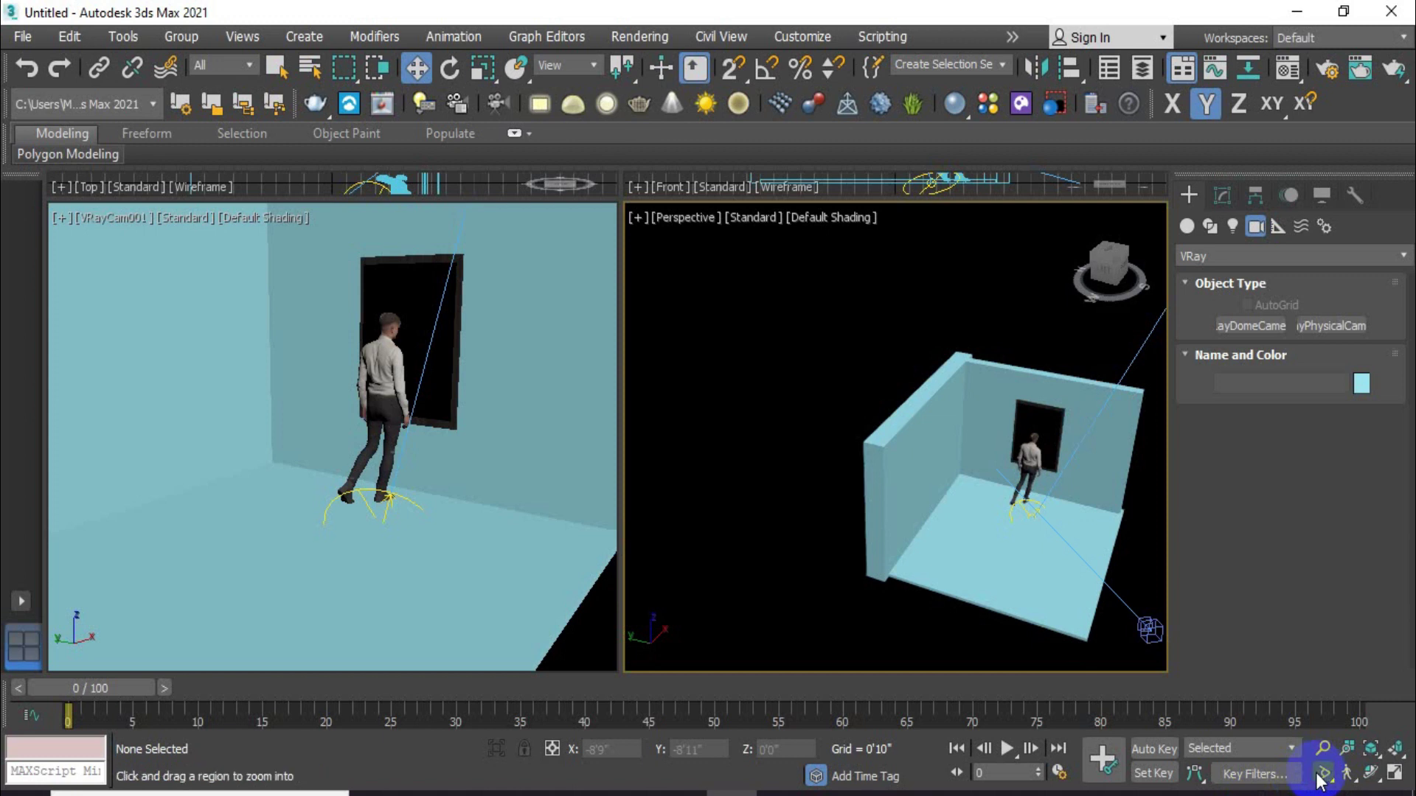
left_click_drag(459, 354, 464, 322)
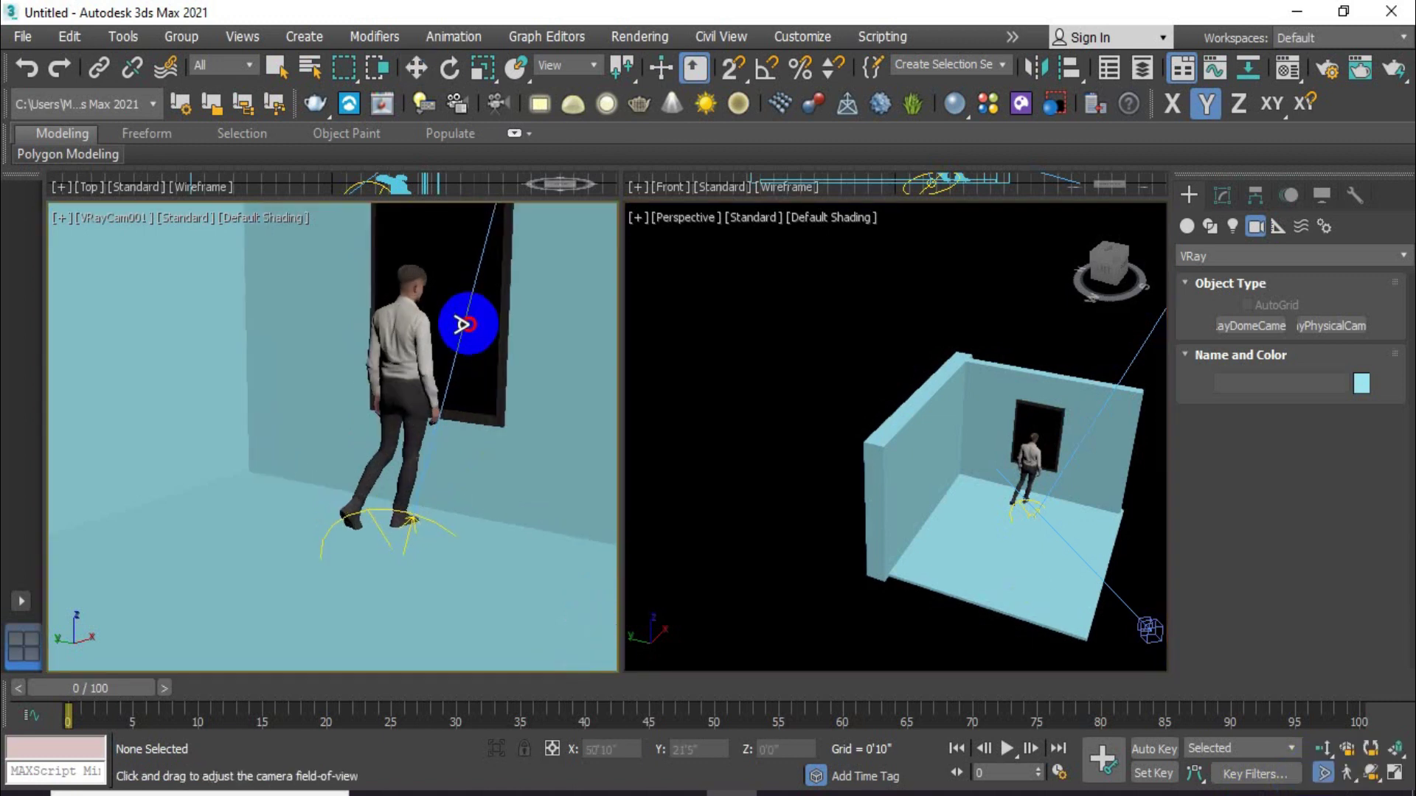
left_click(417, 67)
scroll(860, 420, "down", 5)
middle_click_drag(860, 420, 922, 432, "alt")
left_click(902, 382)
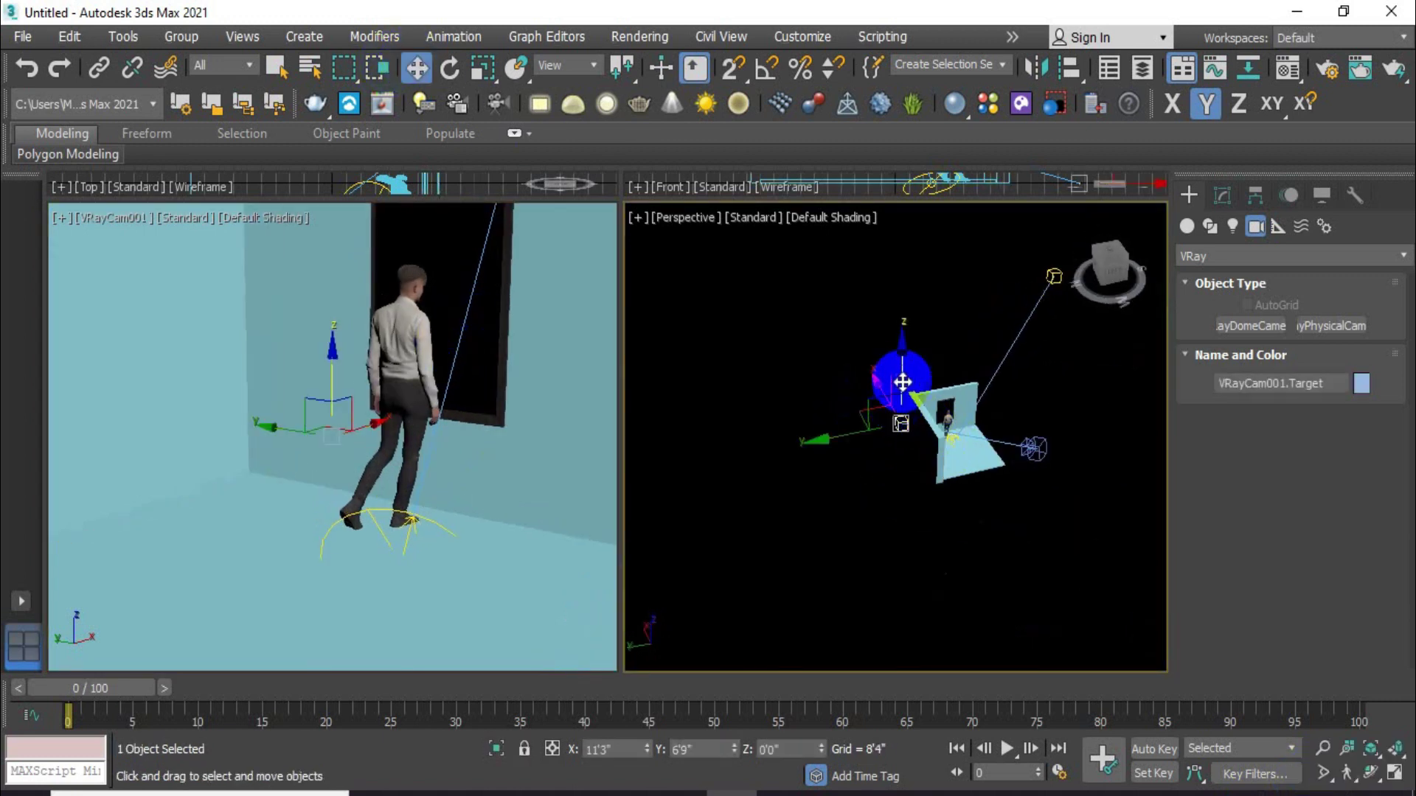
left_click_drag(902, 382, 905, 357)
left_click(721, 340)
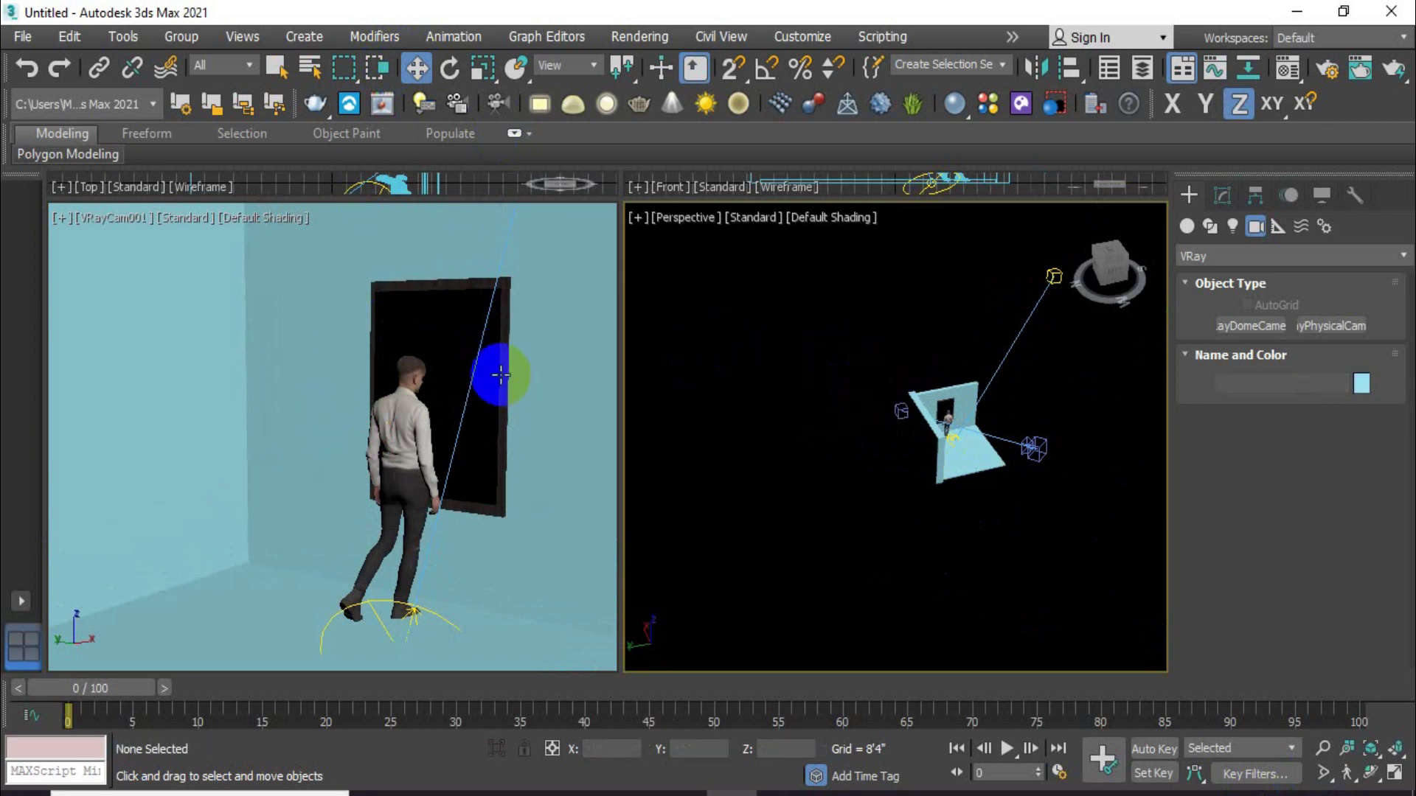
left_click(287, 71)
left_click(432, 479)
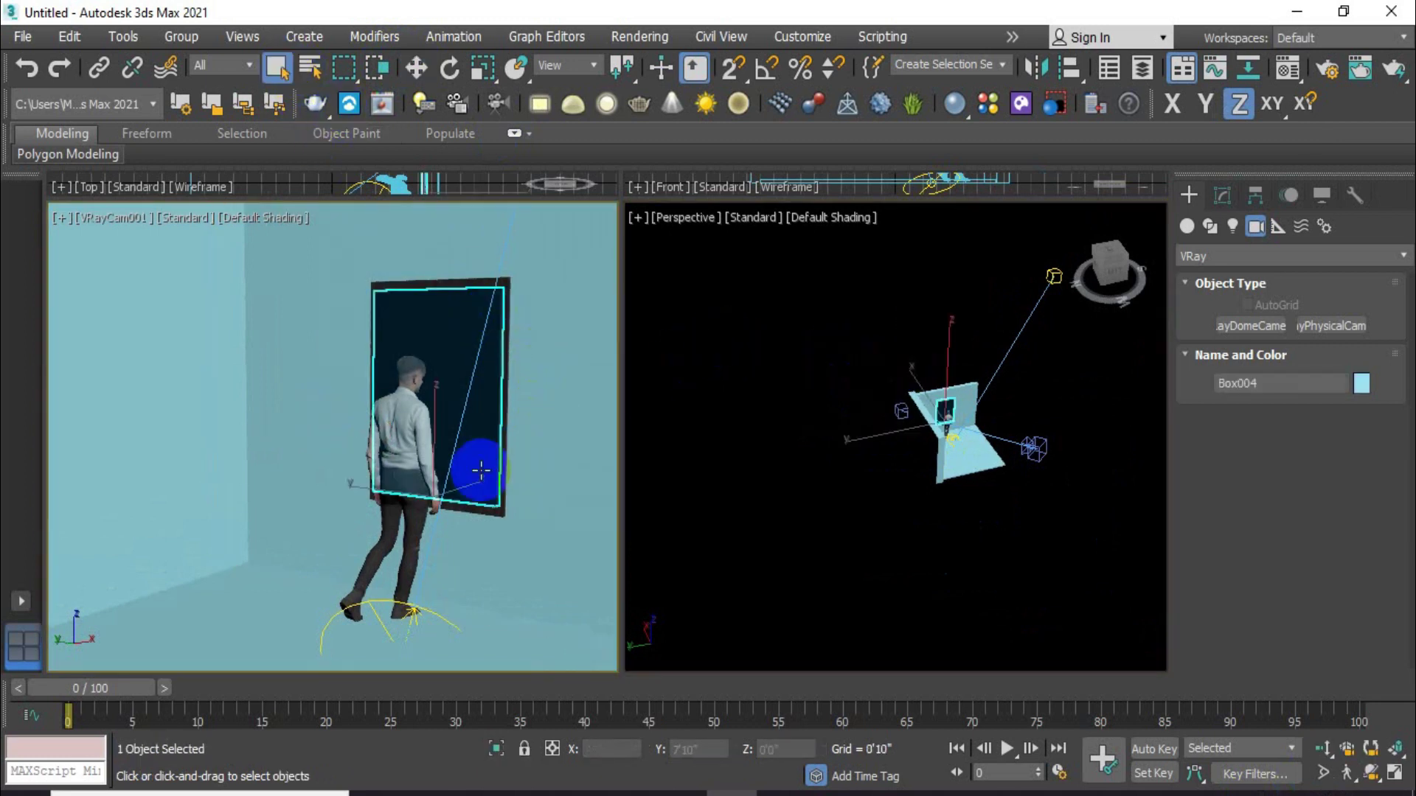
left_click(1393, 68)
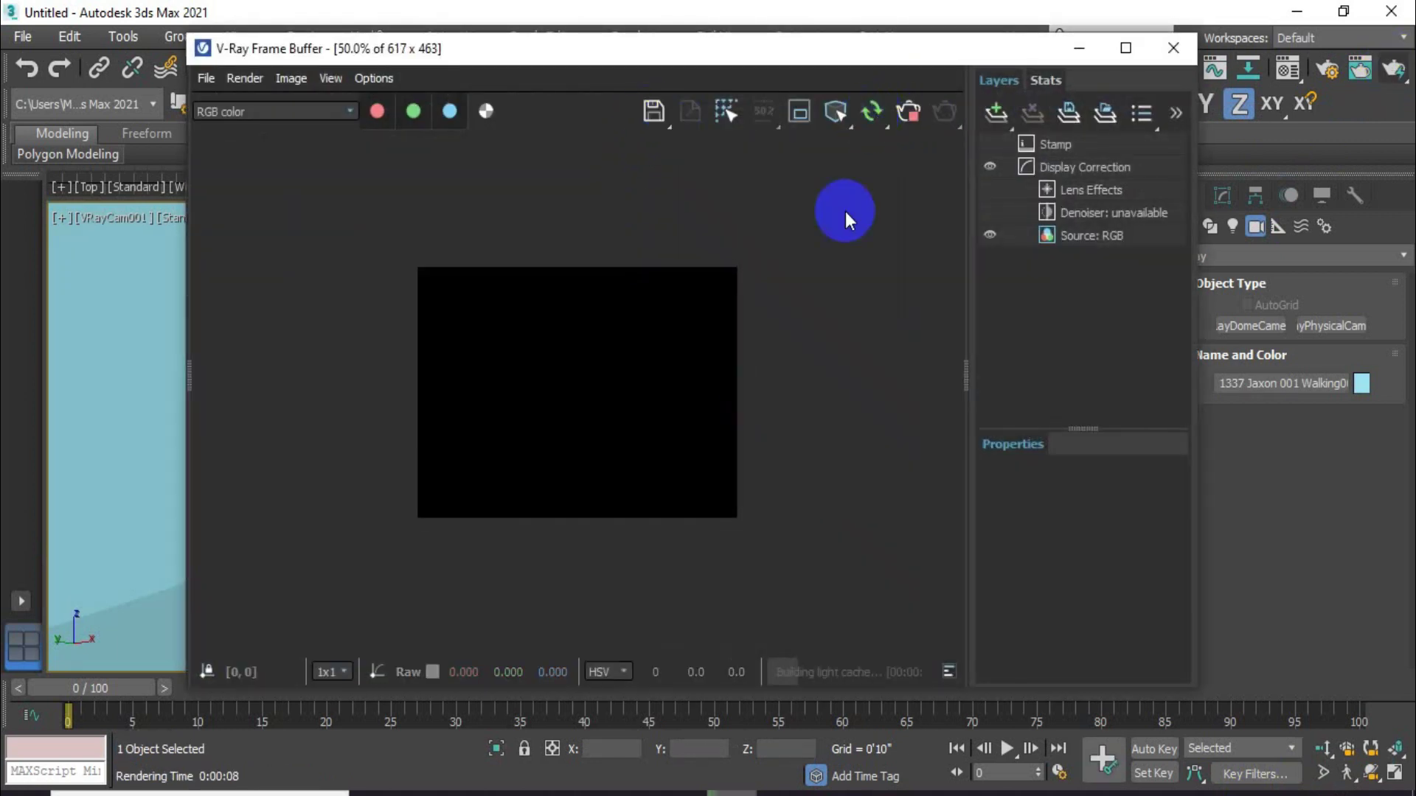
left_click(1173, 48)
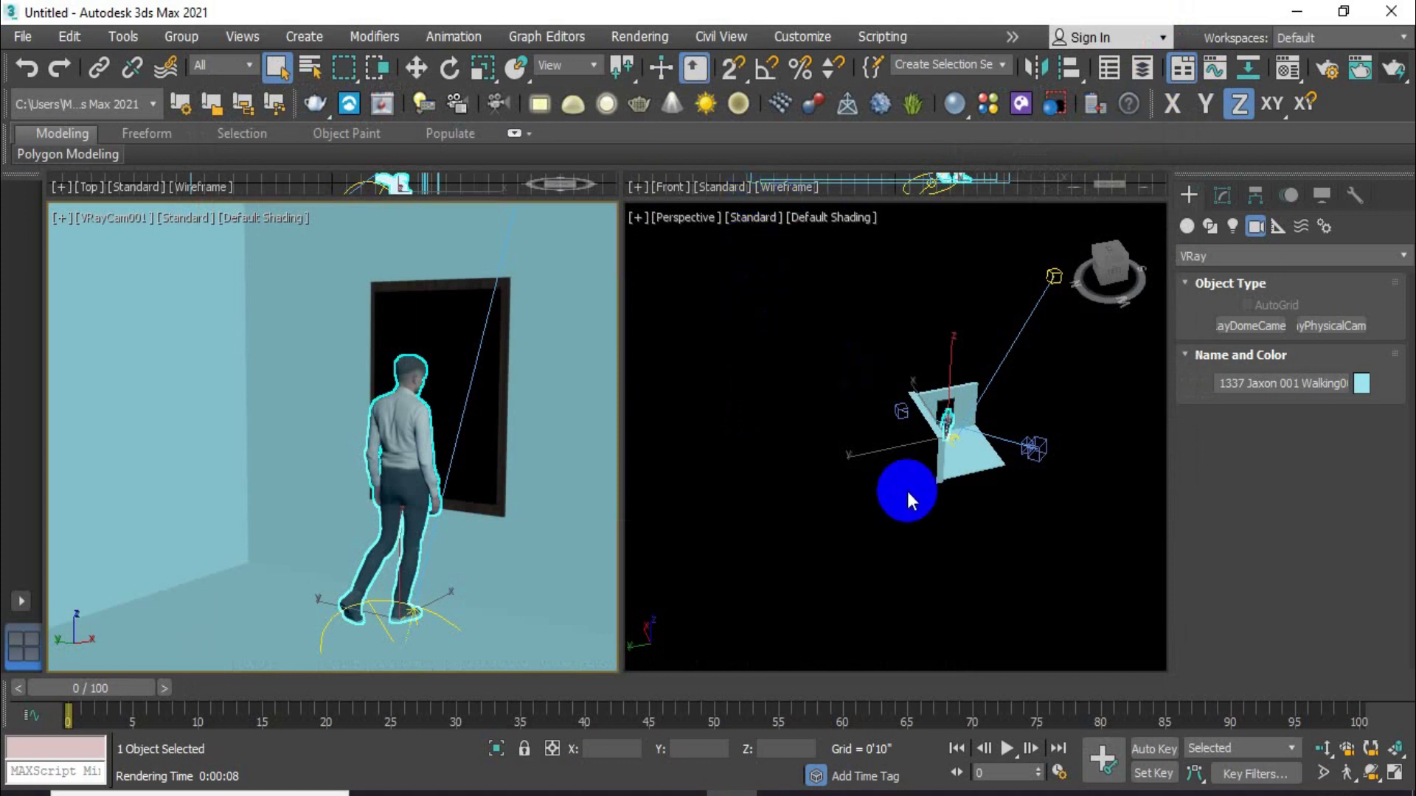
Place a new VRay sun in the scene
left_click(1232, 226)
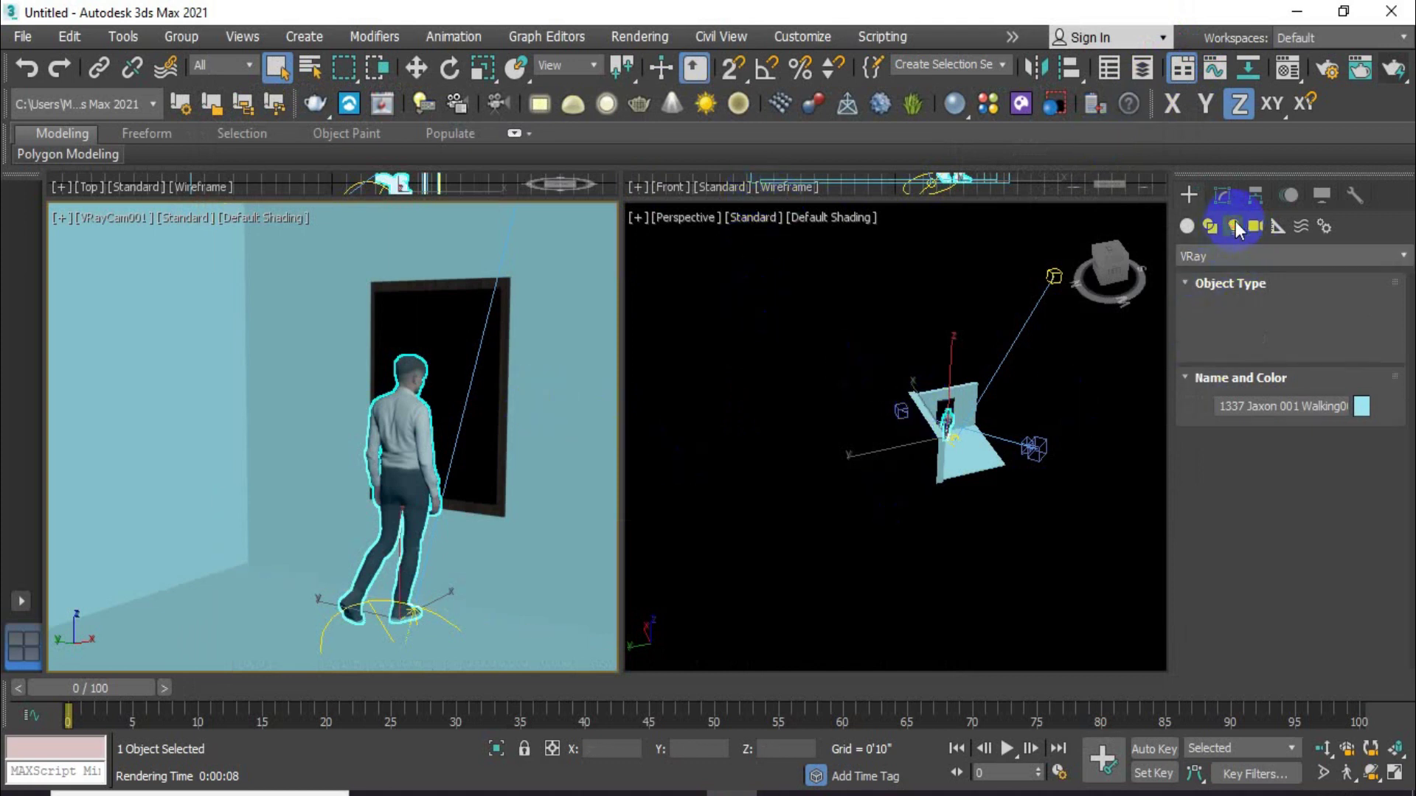
mouse_move(1032, 354)
middle_mouse_down()
mouse_move(908, 456)
mouse_move(917, 493)
middle_mouse_up()
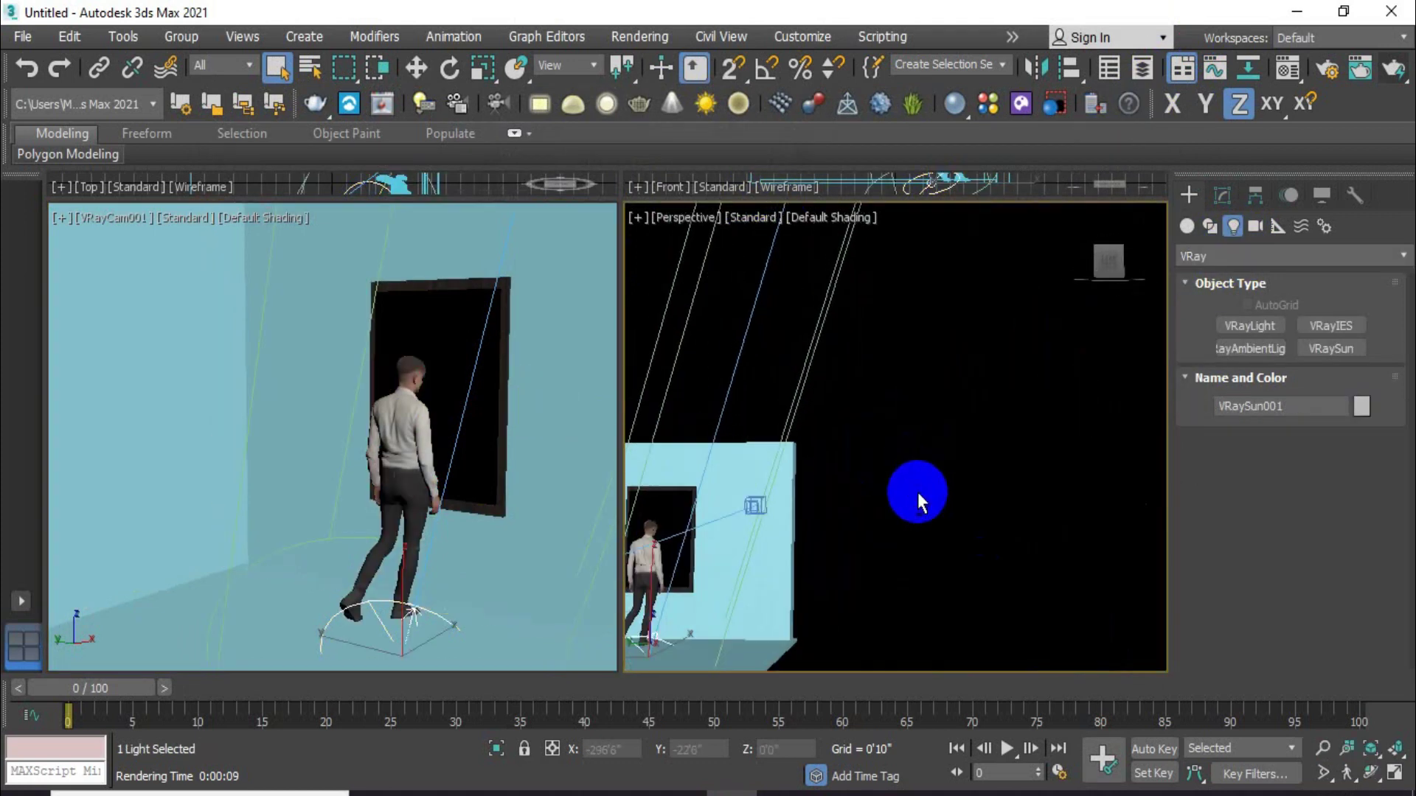
scroll(804, 539, "down", 3)
scroll(786, 601, "up", 4)
Lower the sun target to floor level and move the sun up above the room
left_click(789, 585)
scroll(804, 464, "down", 2)
scroll(870, 324, "up", 3)
scroll(837, 333, "up", 3)
scroll(837, 334, "down", 4)
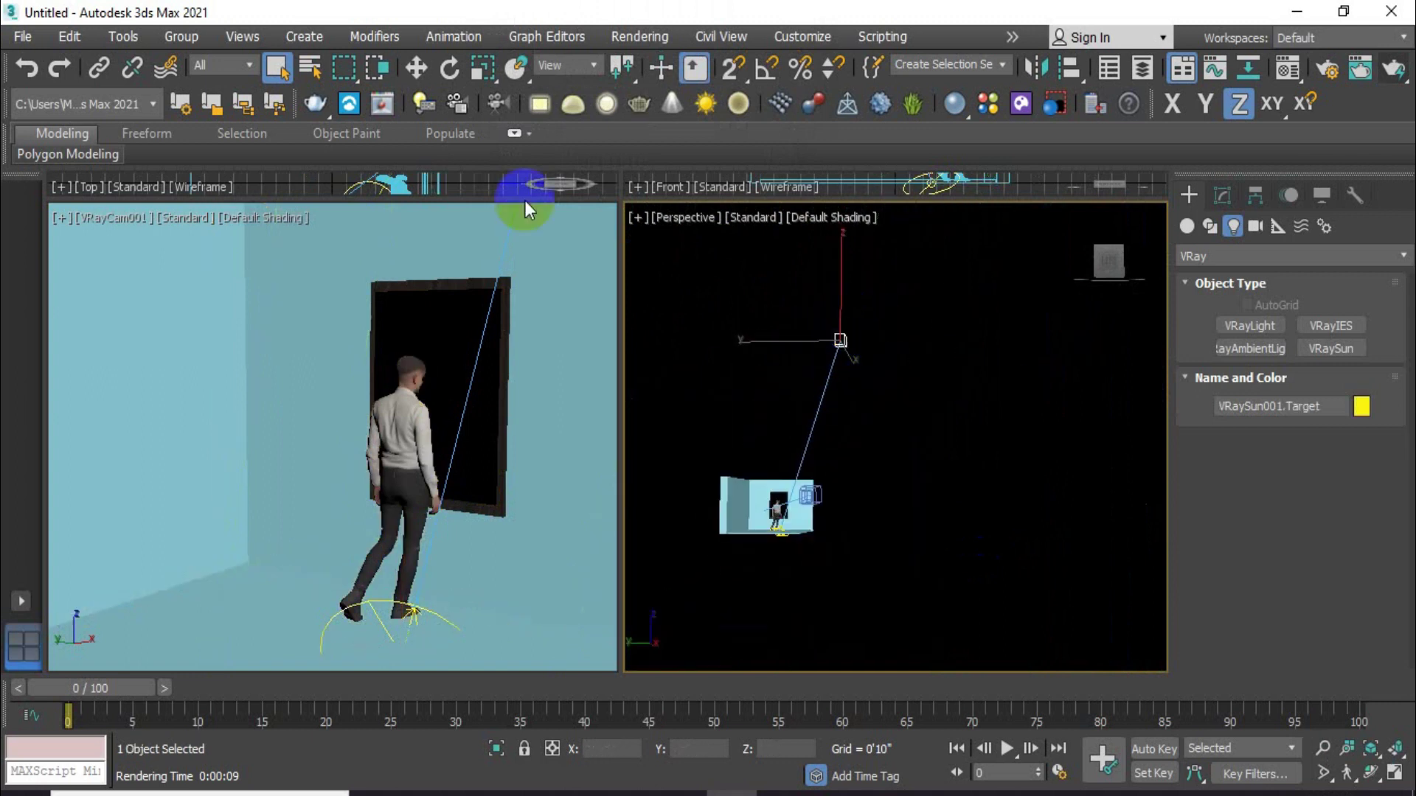
left_click(430, 69)
mouse_move(841, 289)
left_mouse_down()
mouse_move(894, 543)
mouse_move(796, 508)
mouse_move(769, 435)
mouse_move(770, 373)
left_mouse_up()
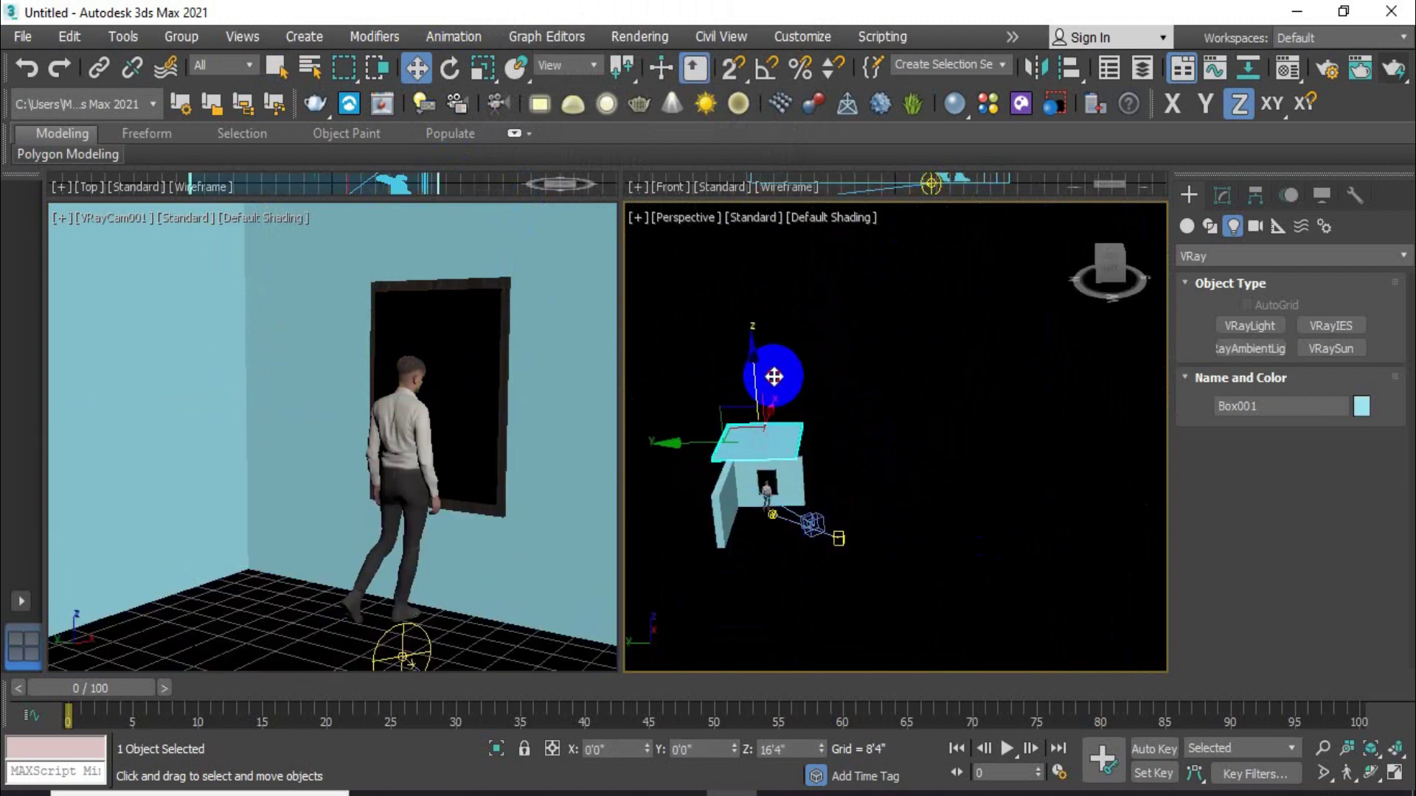
scroll(775, 443, "up", 5)
left_click(786, 555)
mouse_move(783, 504)
left_mouse_down()
mouse_move(809, 354)
mouse_move(854, 253)
mouse_move(696, 303)
mouse_move(858, 312)
left_mouse_up()
Reset the floor slab Box001's Z height to 0
left_click(742, 389)
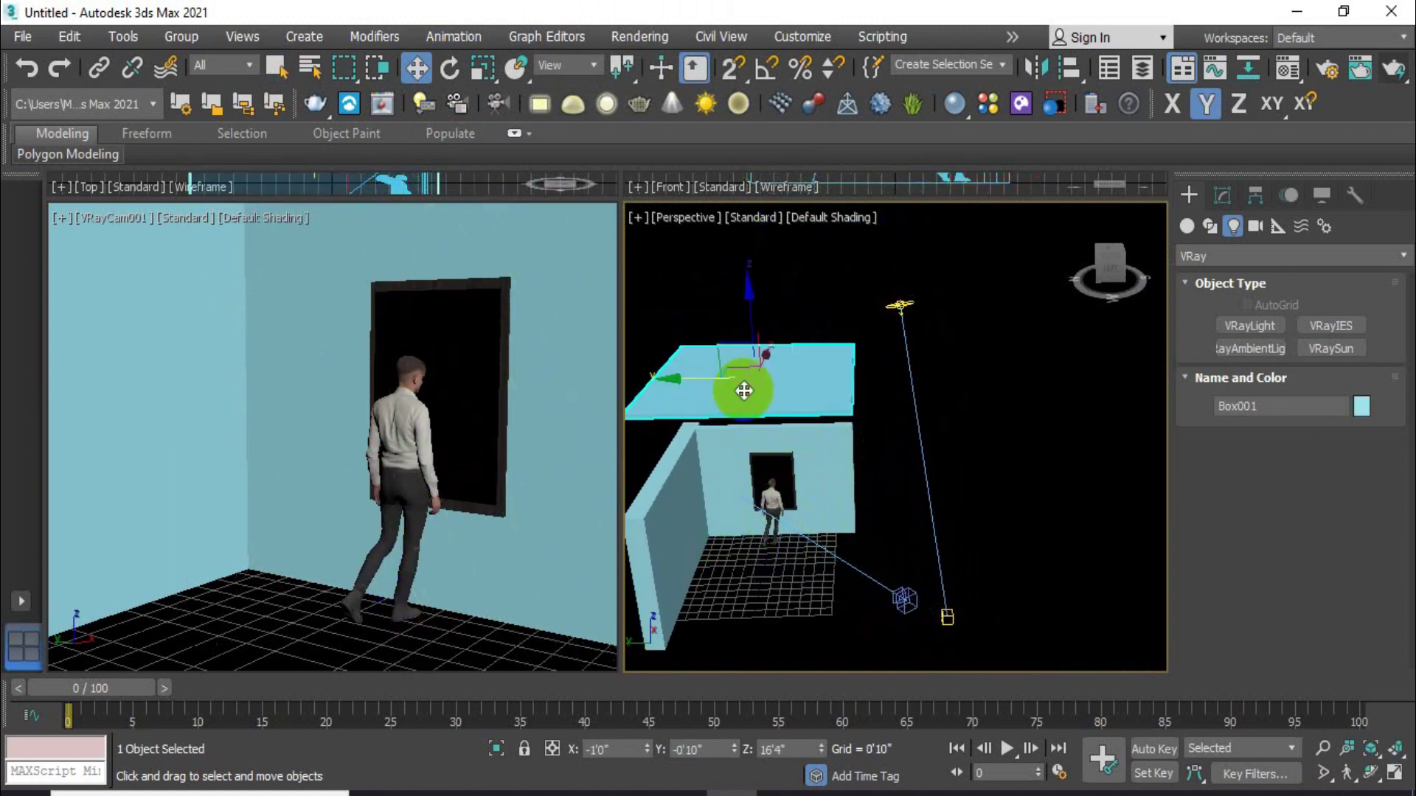
right_click(821, 749)
left_click(947, 618)
Move the sun target near the man's feet and reposition the sun above the room
mouse_move(912, 622)
middle_mouse_down("alt")
mouse_move(733, 579)
mouse_move(848, 601)
mouse_move(848, 574)
middle_mouse_up("alt")
left_click_drag(849, 574, 916, 560)
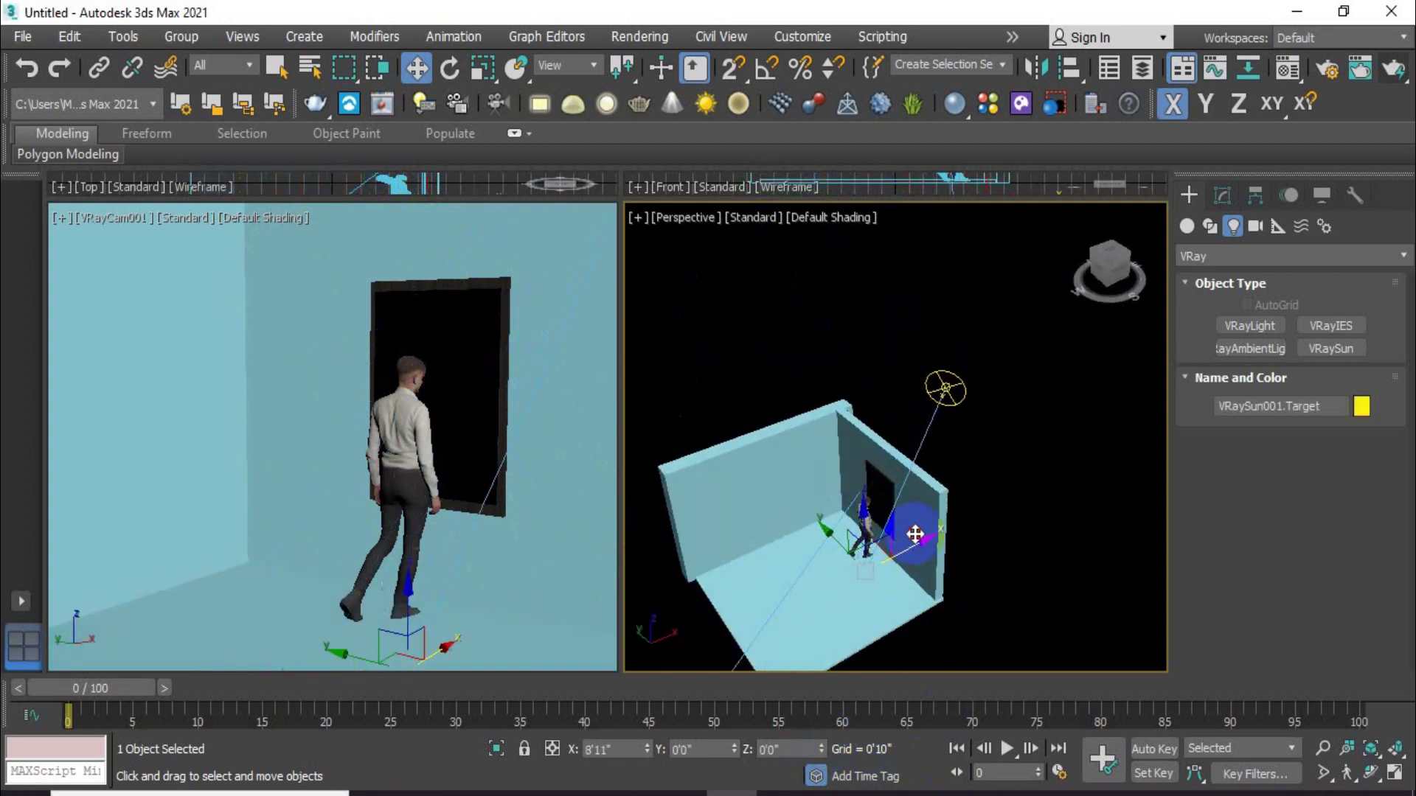
mouse_move(838, 578)
middle_mouse_down("alt")
mouse_move(885, 607)
mouse_move(1025, 483)
middle_mouse_up("alt")
mouse_move(986, 462)
left_mouse_down()
mouse_move(1006, 452)
mouse_move(999, 427)
mouse_move(948, 446)
left_mouse_up()
middle_click_drag(948, 446, 928, 483, "alt")
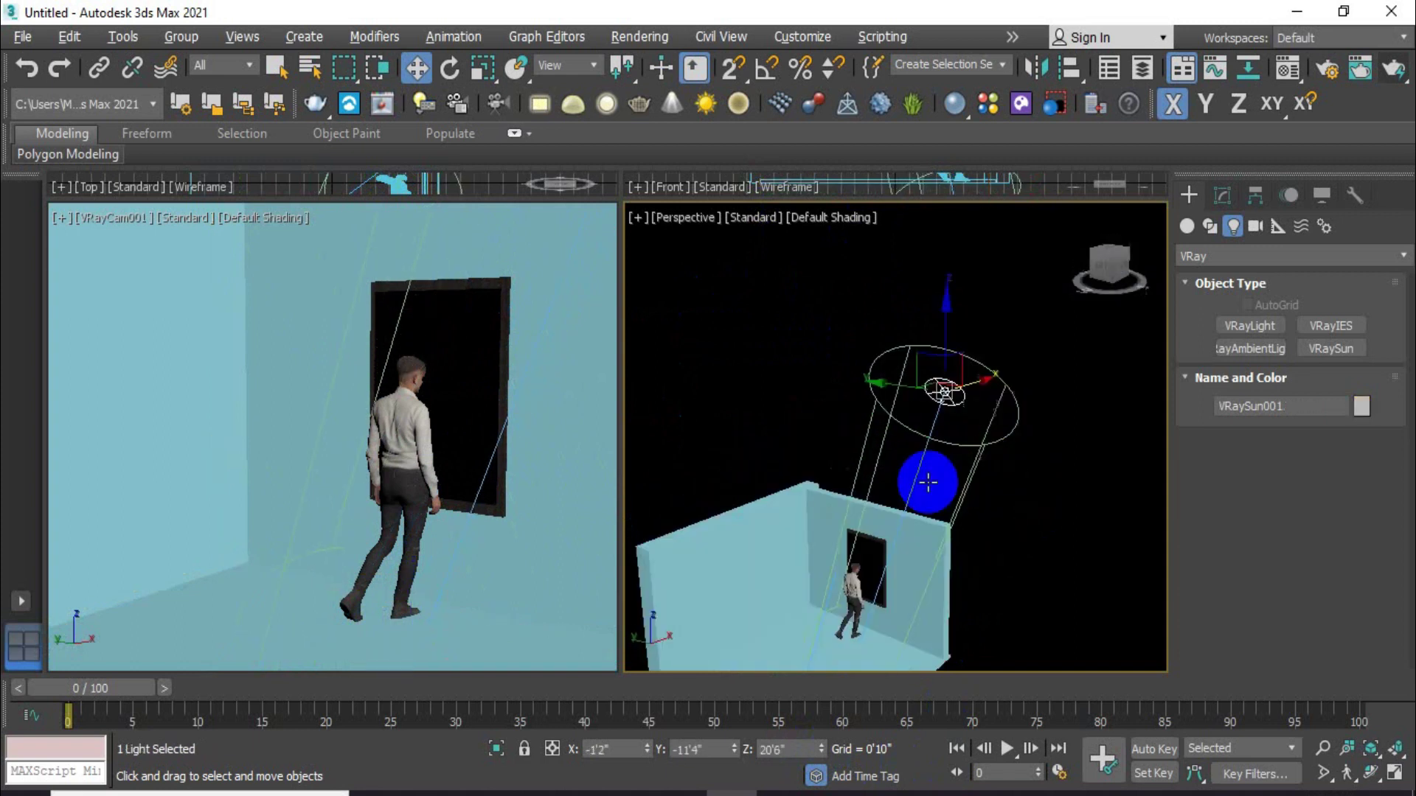
scroll(885, 590, "down", 3)
scroll(874, 616, "up", 6)
mouse_move(873, 615)
middle_mouse_down("alt")
mouse_move(964, 563)
mouse_move(942, 572)
mouse_move(669, 398)
middle_mouse_up("alt")
left_click(649, 302)
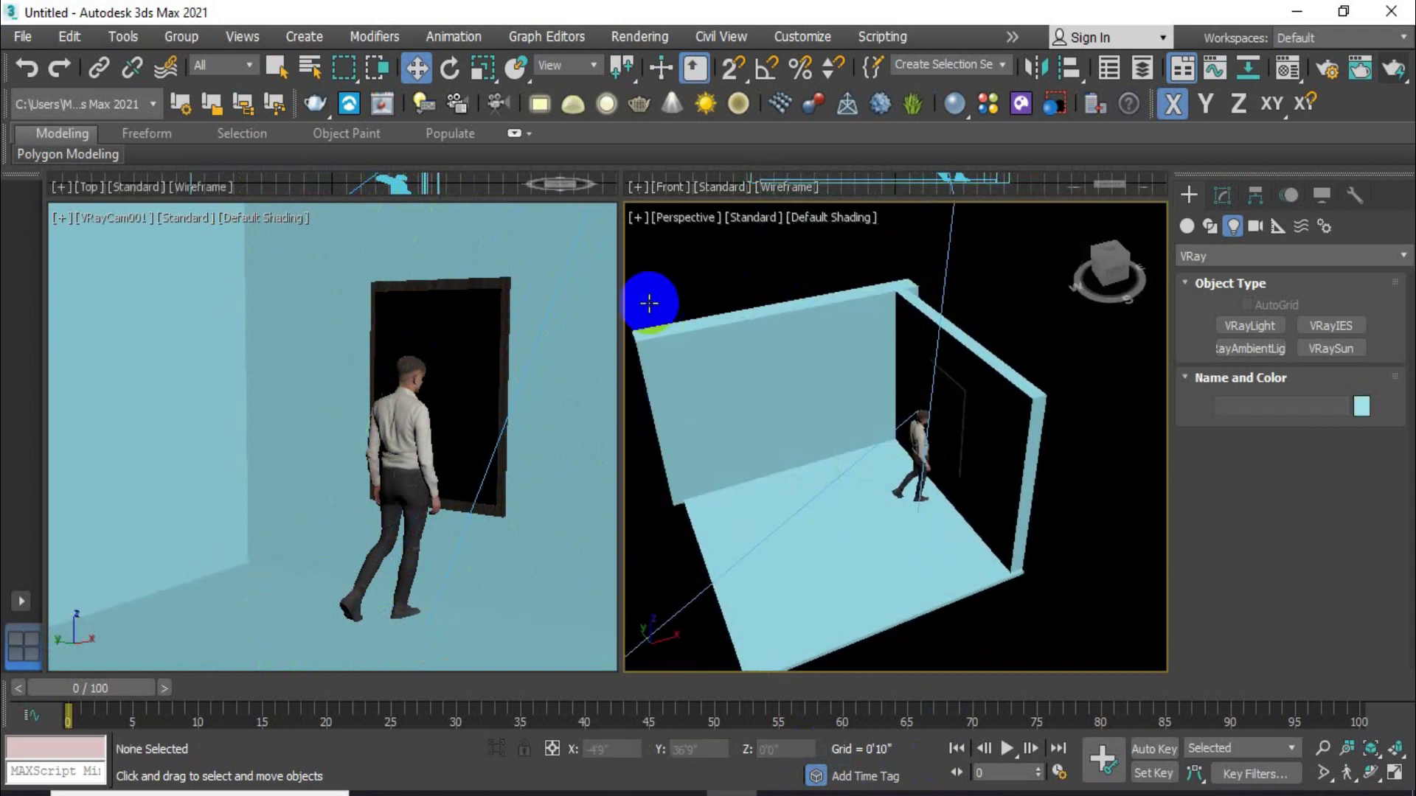
left_click(284, 73)
Render the camera view and show the V-Ray Frame Buffer image at 100%
left_click(404, 514)
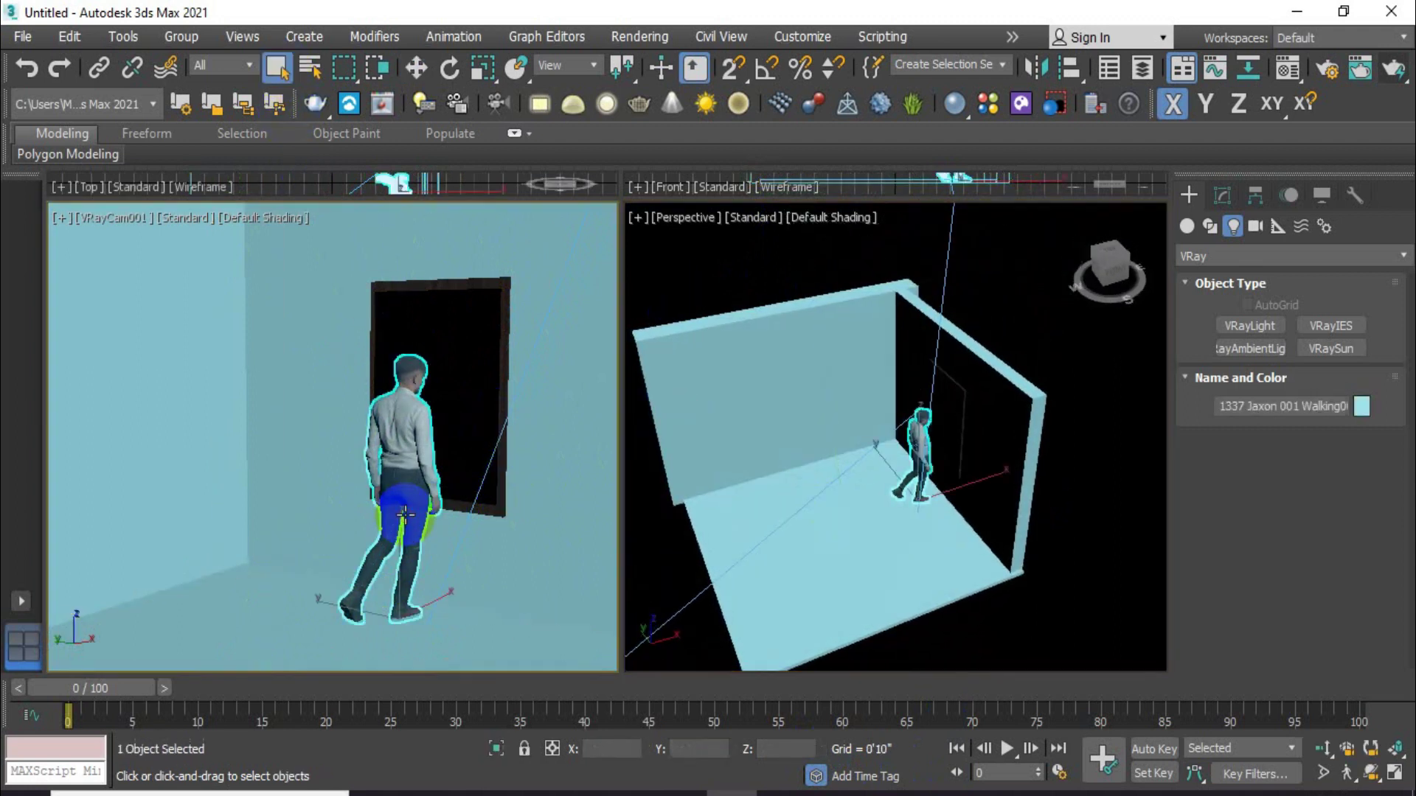
left_click(1394, 71)
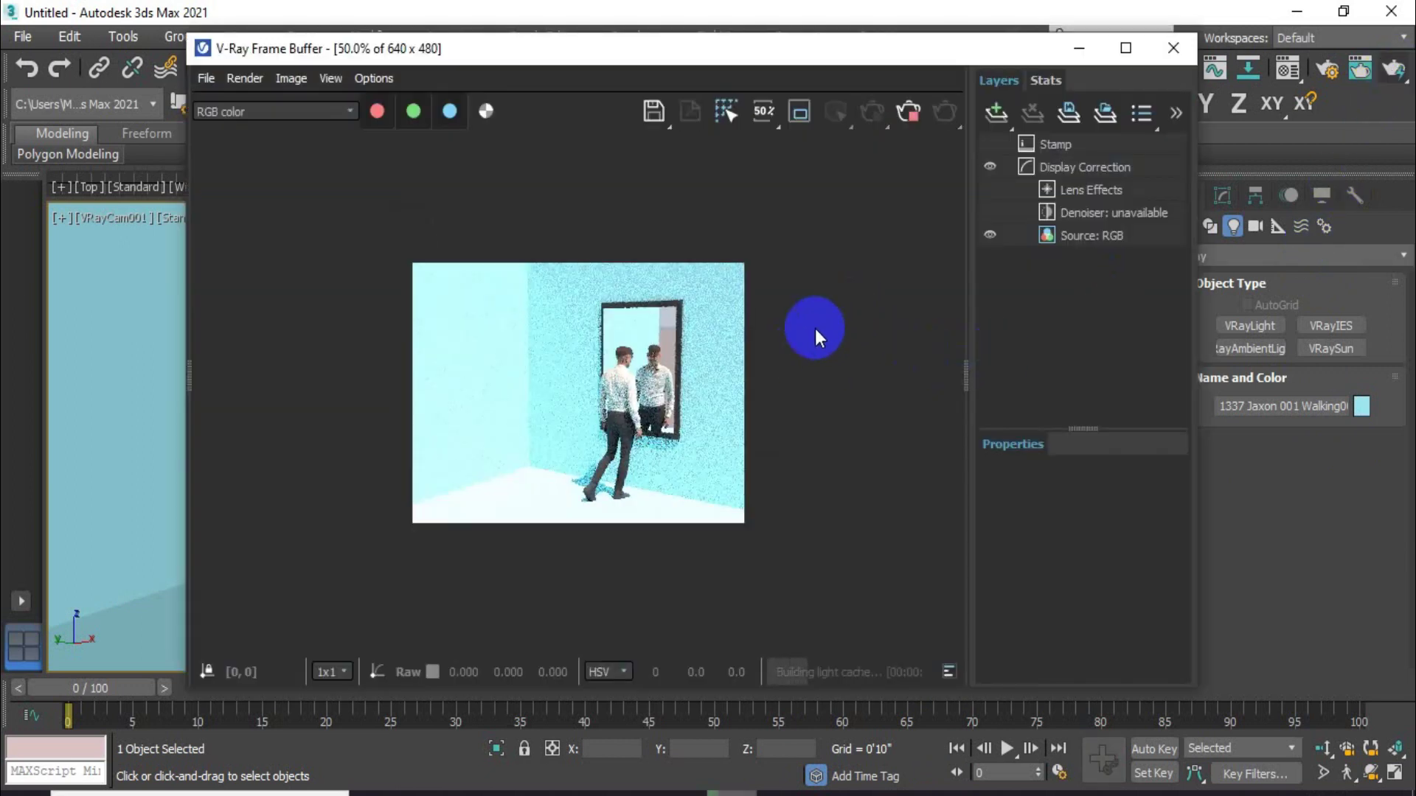
double_click(605, 361)
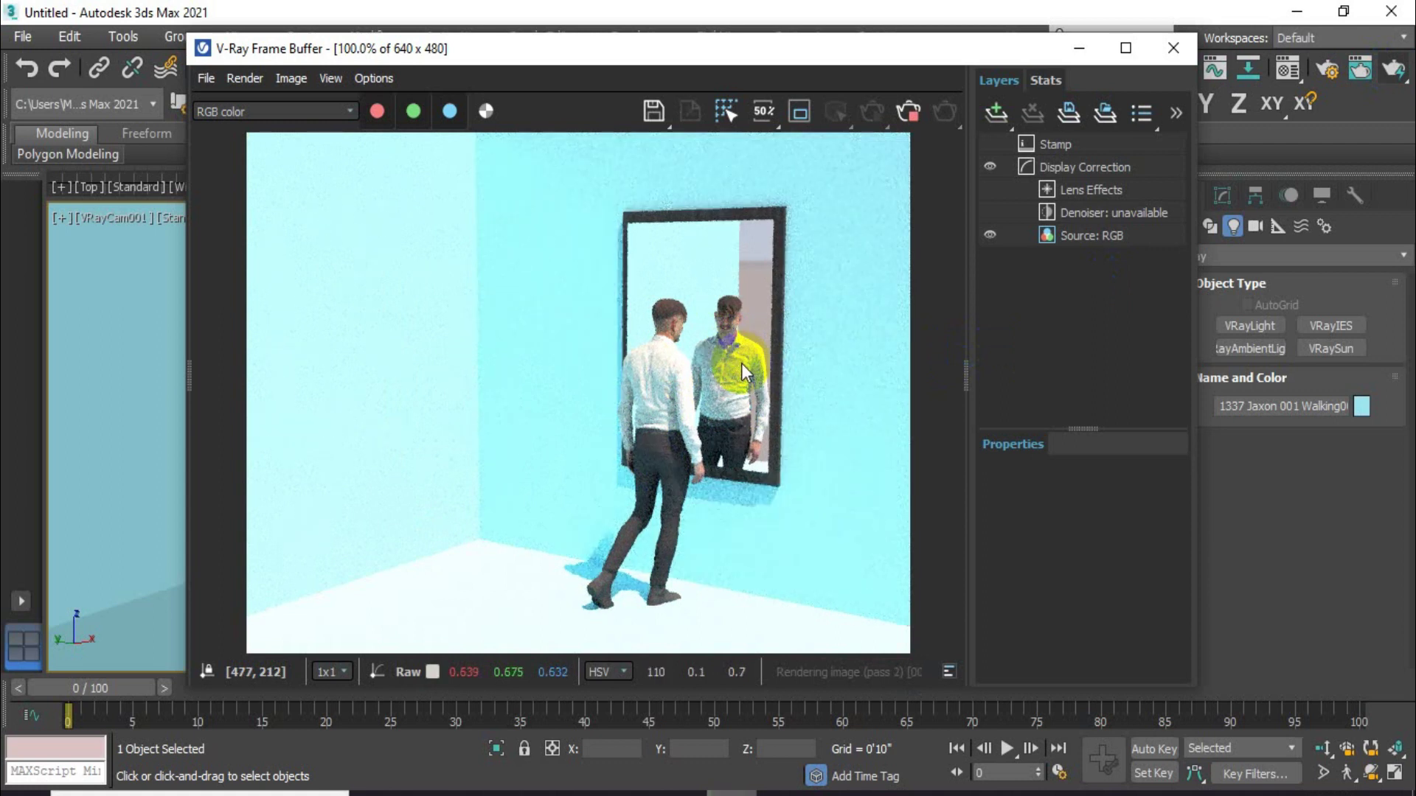
scroll(774, 229, "up", 1)
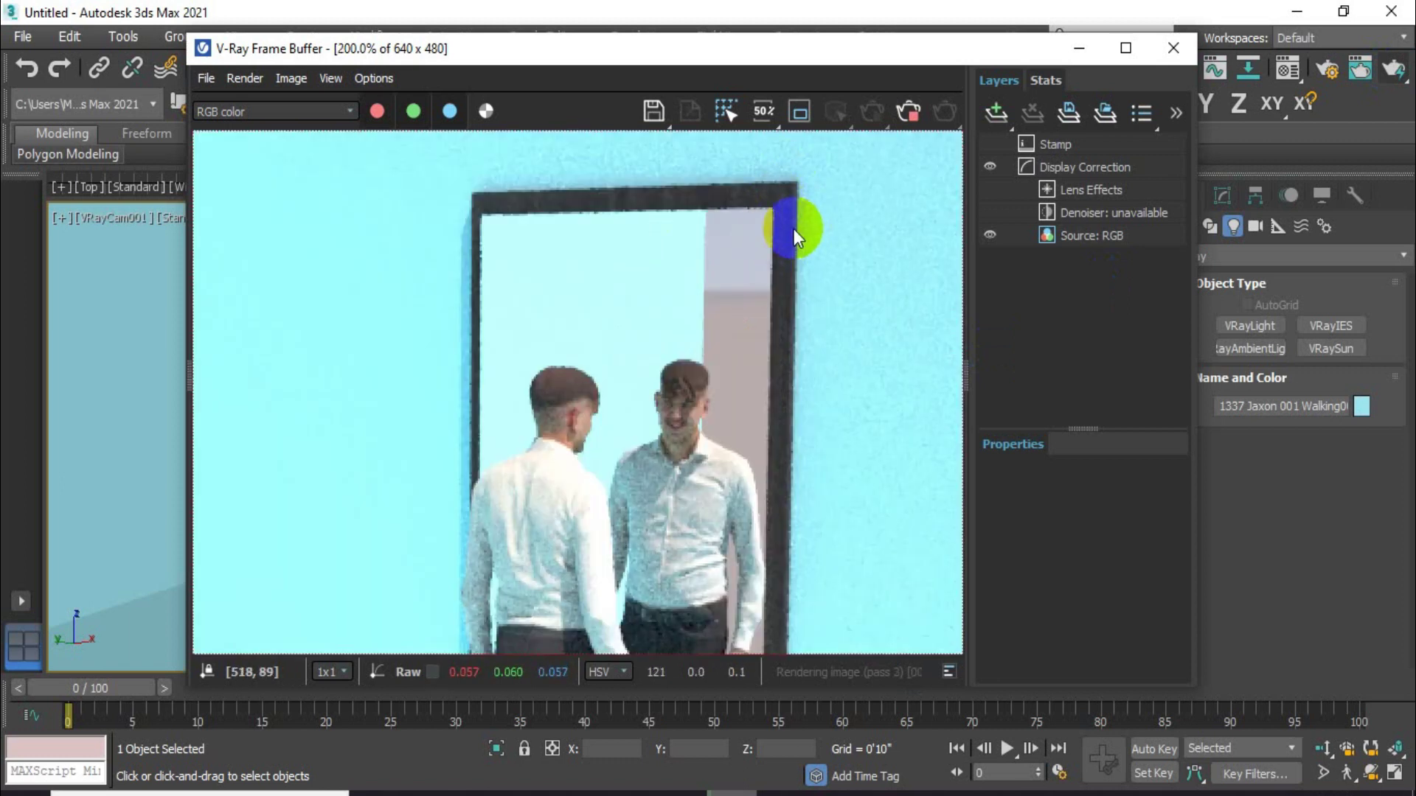
scroll(793, 228, "down", 1)
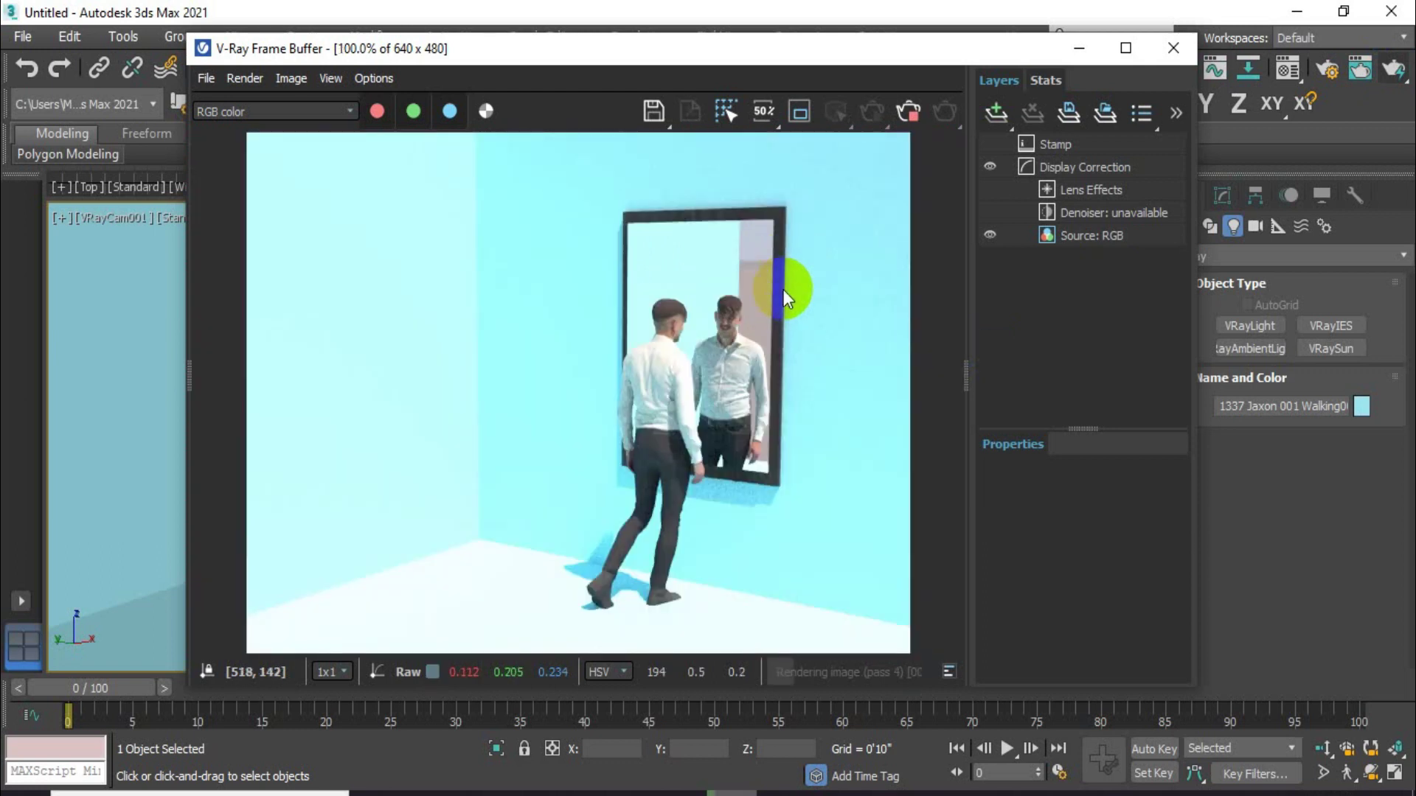